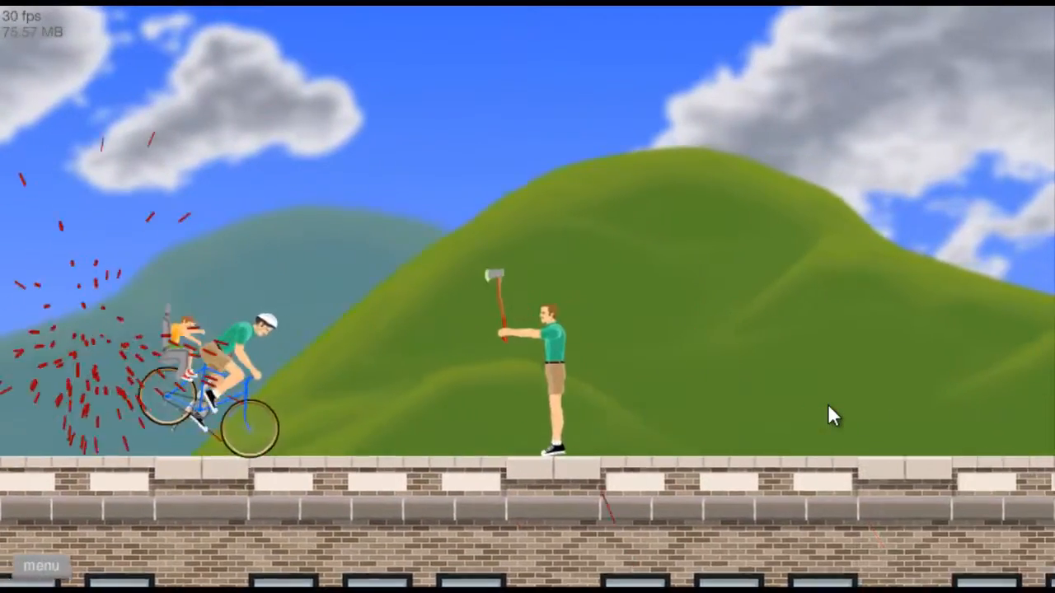
- Ride the cyclist forward, ramming the axe man and heading for the cleaver jugglers
{"action": "key", "text": "Up"}
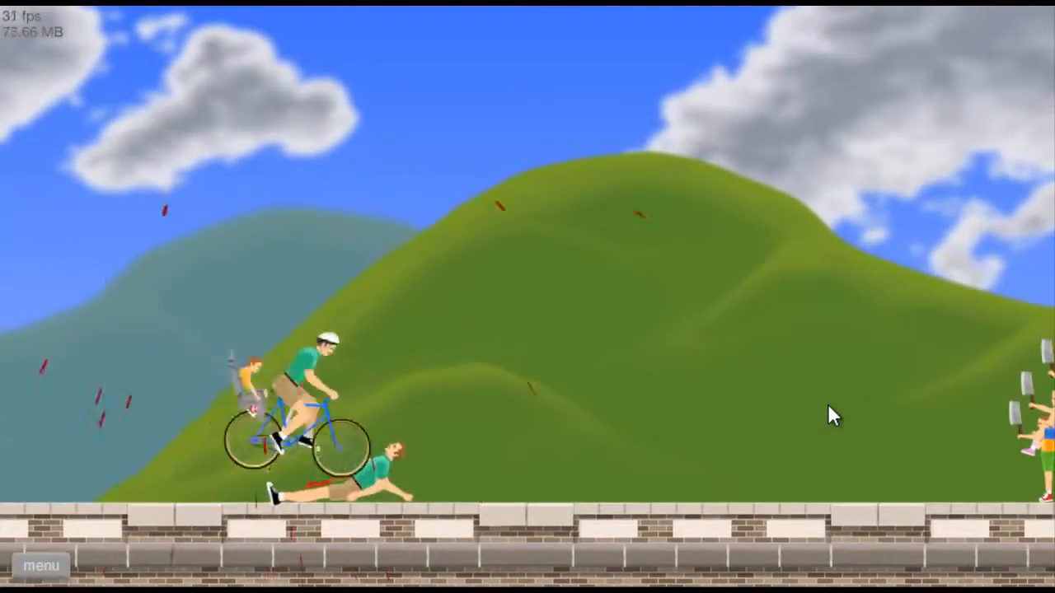
{"action": "key", "text": "Up"}
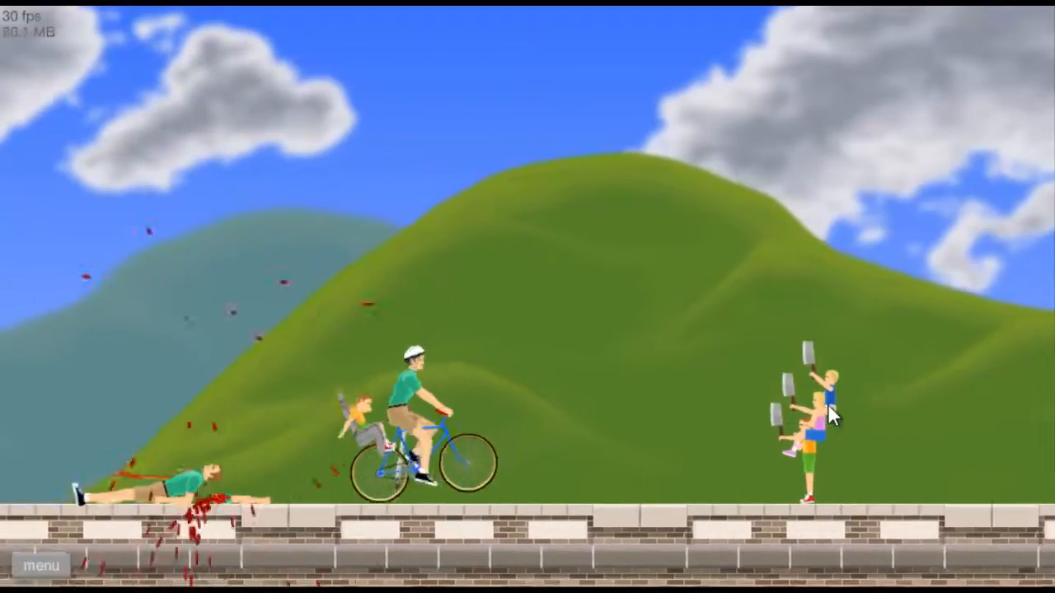
{"action": "key", "text": "Up"}
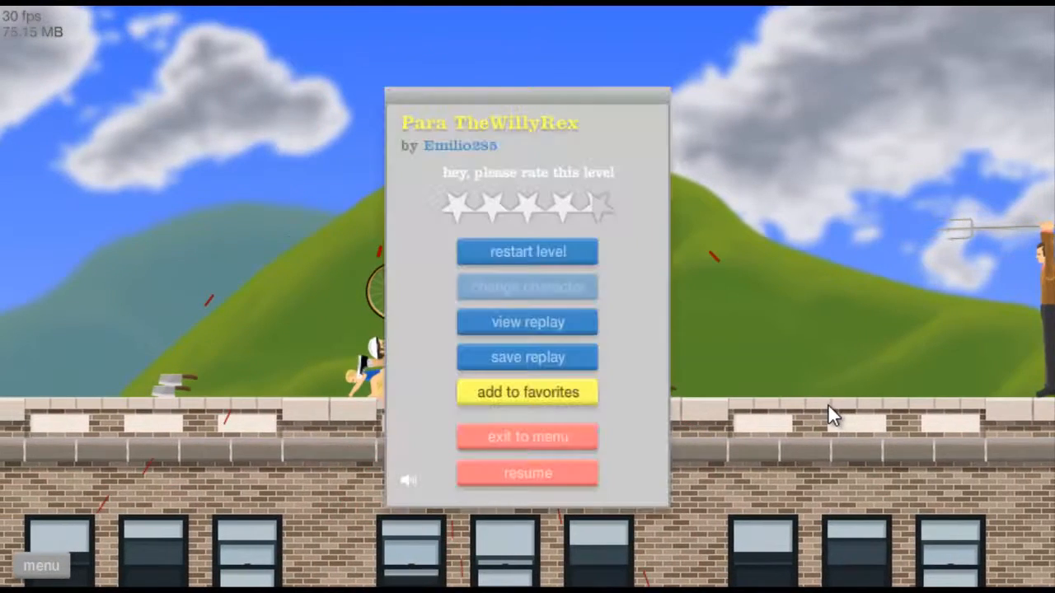
- Restart Para TheWillyRex, ride over the fallen pedestrians until crashing, then pause
{"action": "left_click", "coordinate": [487, 249]}
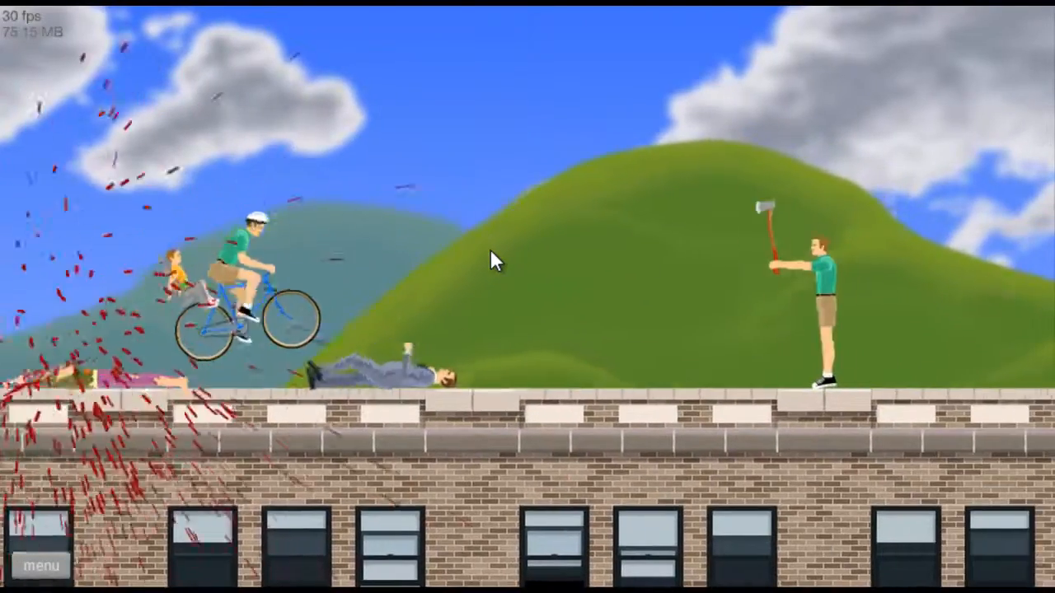
{"action": "key", "text": "r"}
{"action": "key", "text": "Up"}
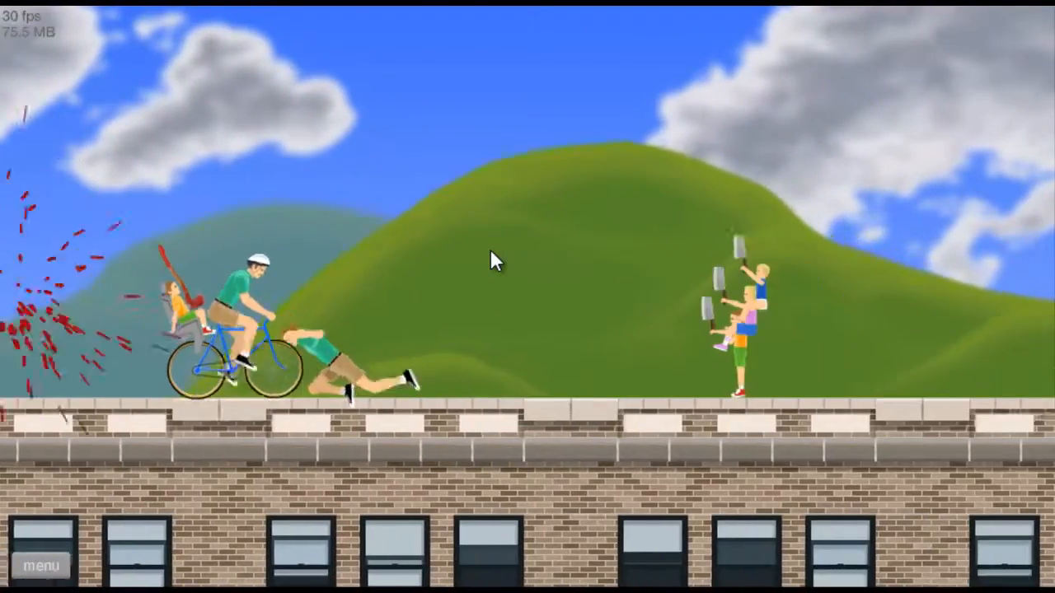
{"action": "key", "text": "Up"}
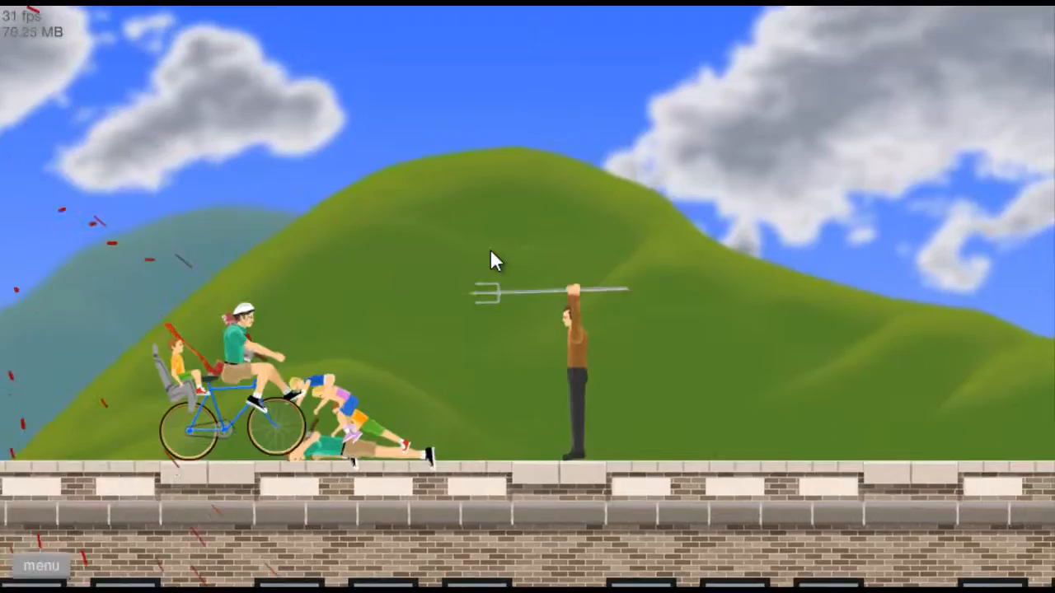
{"action": "key", "text": "Escape"}
- Restart once more, ride into the axe man, crash again and bring up the pause options
{"action": "left_click", "coordinate": [495, 259]}
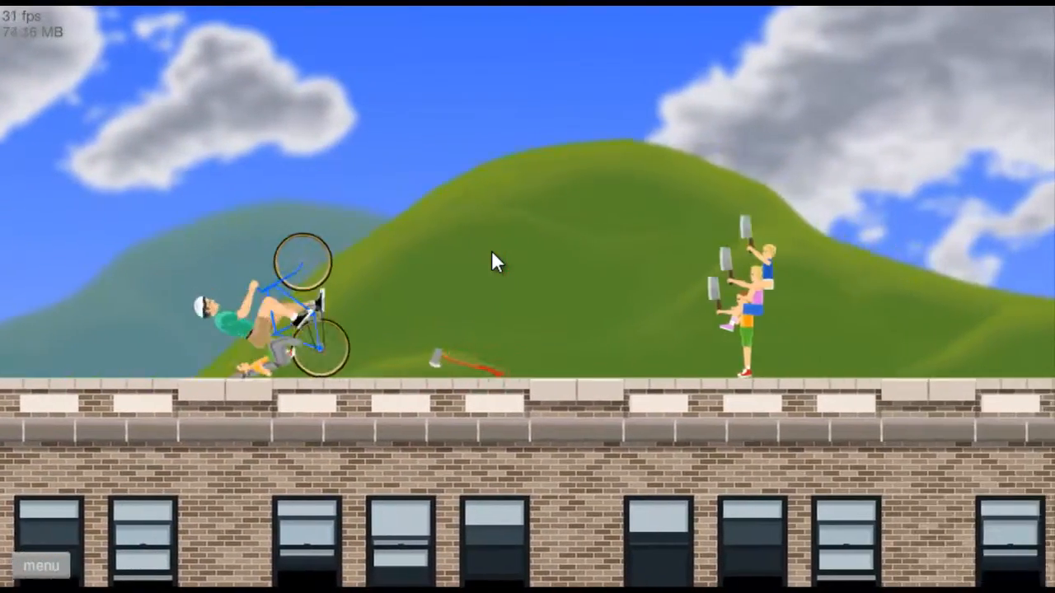
{"action": "key", "text": "Up"}
{"action": "key", "text": "Escape"}
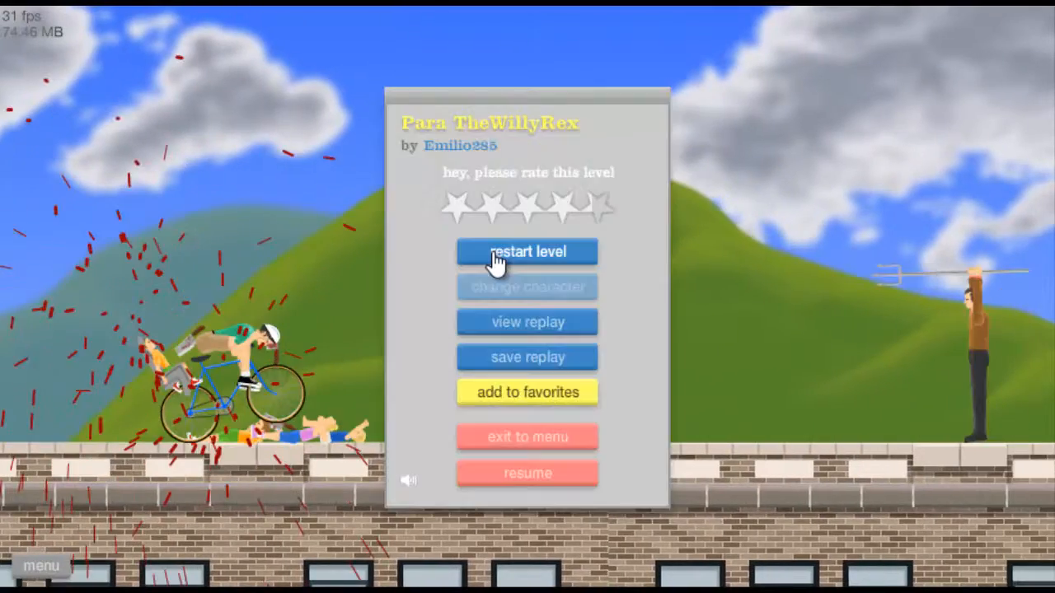
- Restart the level and ride forward, wheelie over the fallen man and knock down the axe man
{"action": "left_click", "coordinate": [498, 262]}
{"action": "key", "text": "Up"}
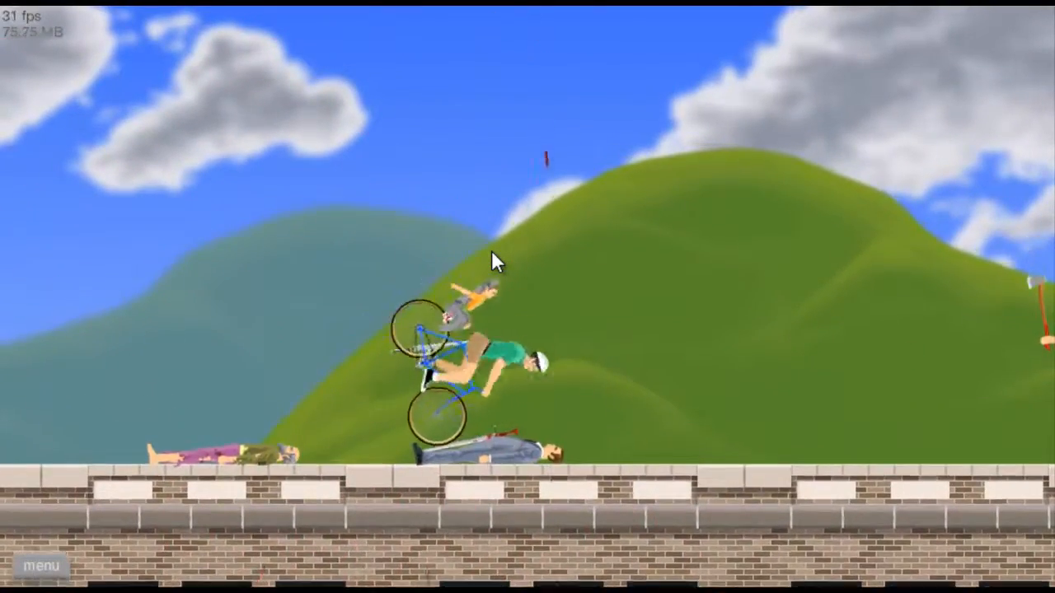
{"action": "key", "text": "Up"}
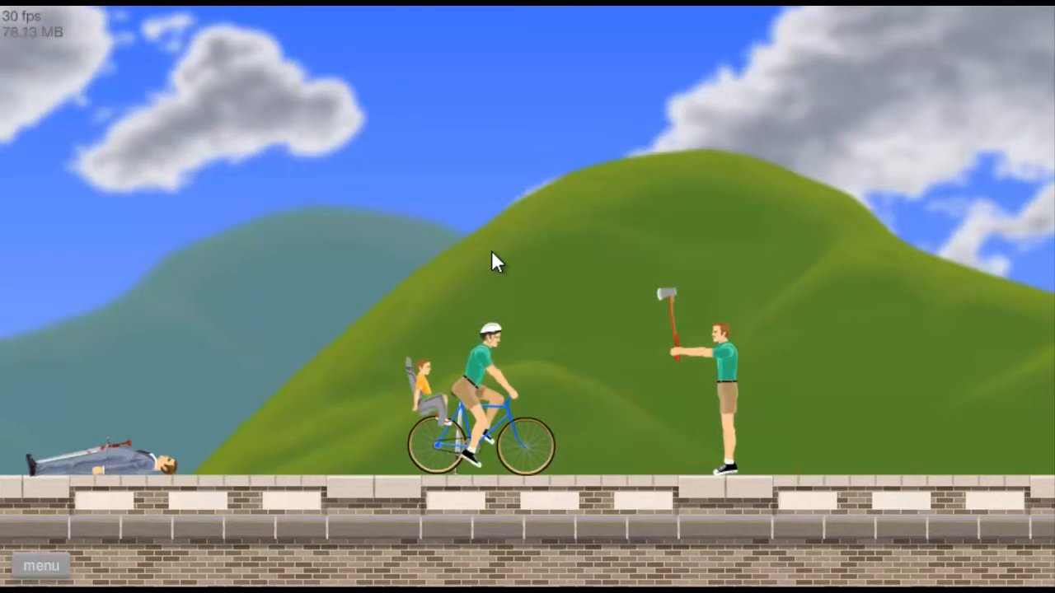
{"action": "key", "text": "Up"}
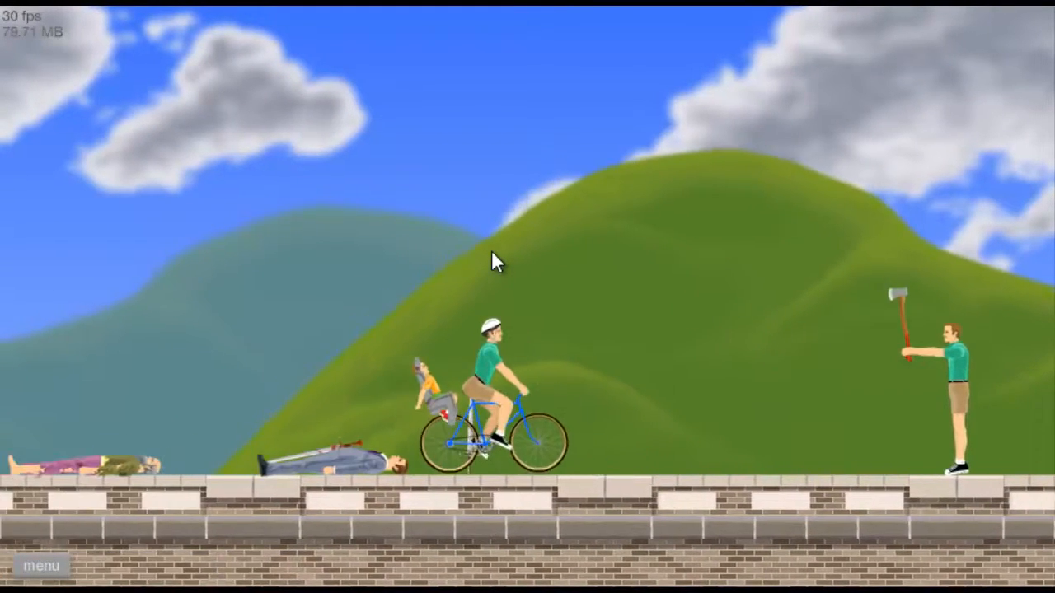
{"action": "key", "text": "Left"}
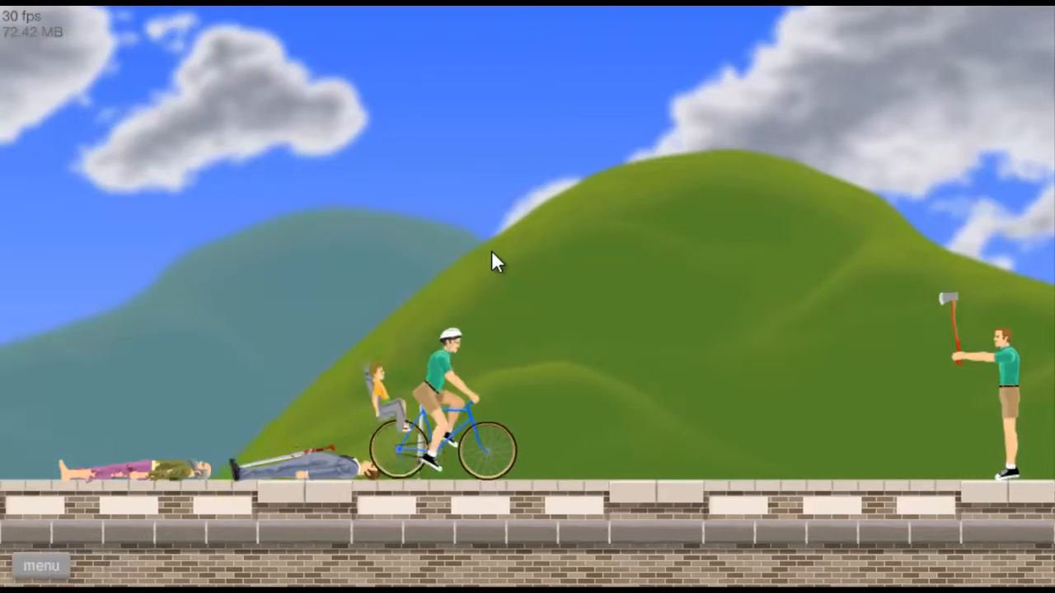
{"action": "key", "text": "Up"}
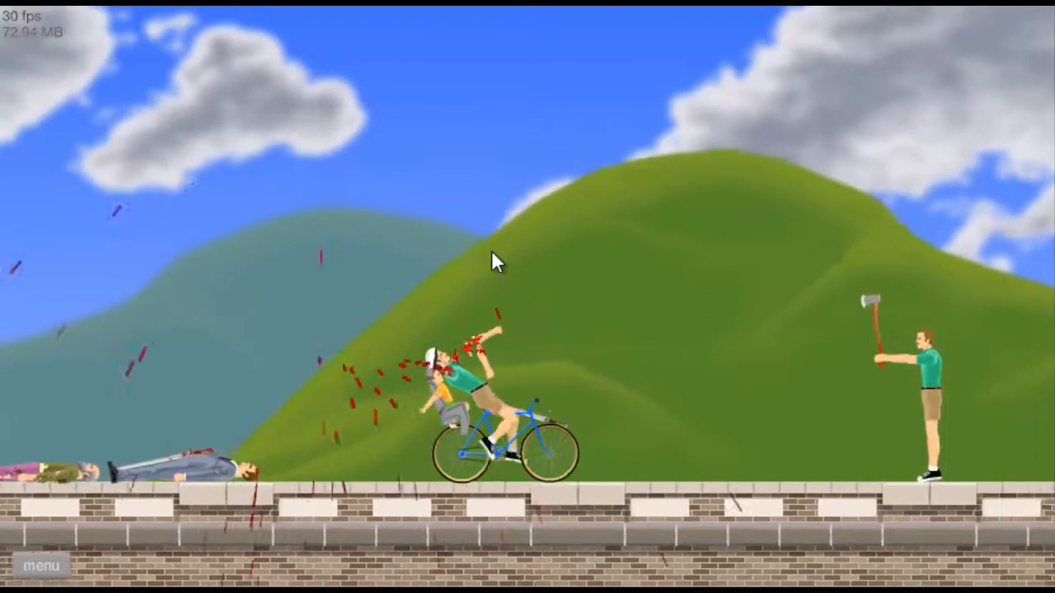
{"action": "key", "text": "Up"}
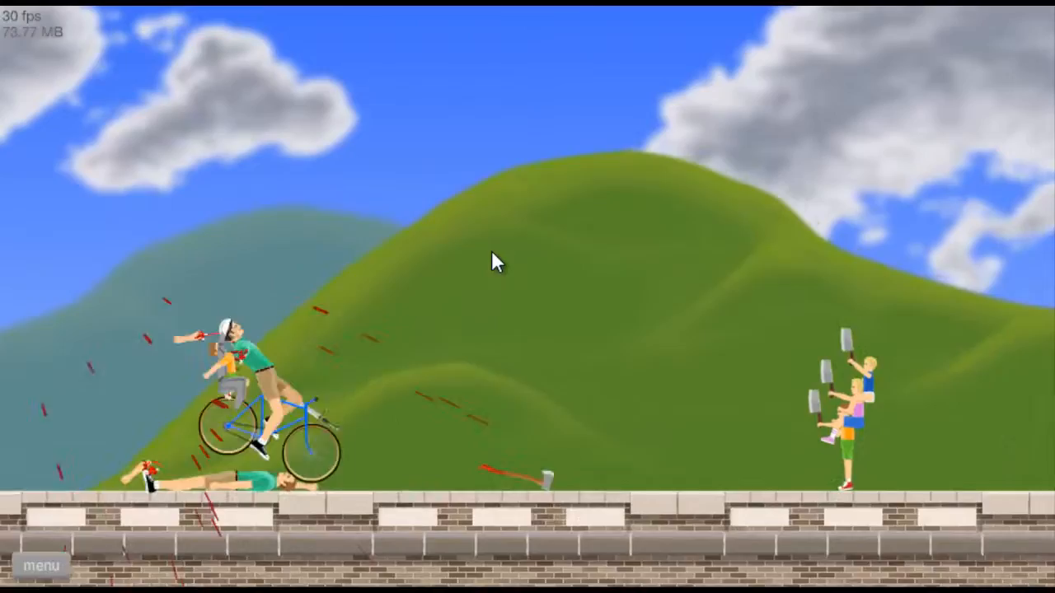
{"action": "key", "text": "Up"}
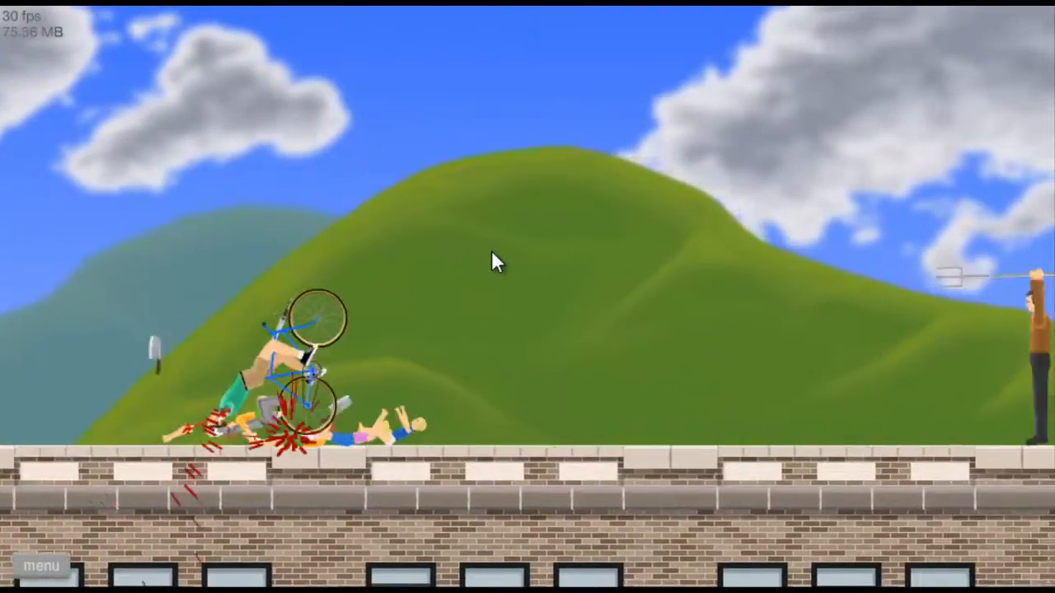
- Recover past the pitchfork man, knife thrower and sword man and cross the finish line in 35.07 s
{"action": "key", "text": "Up"}
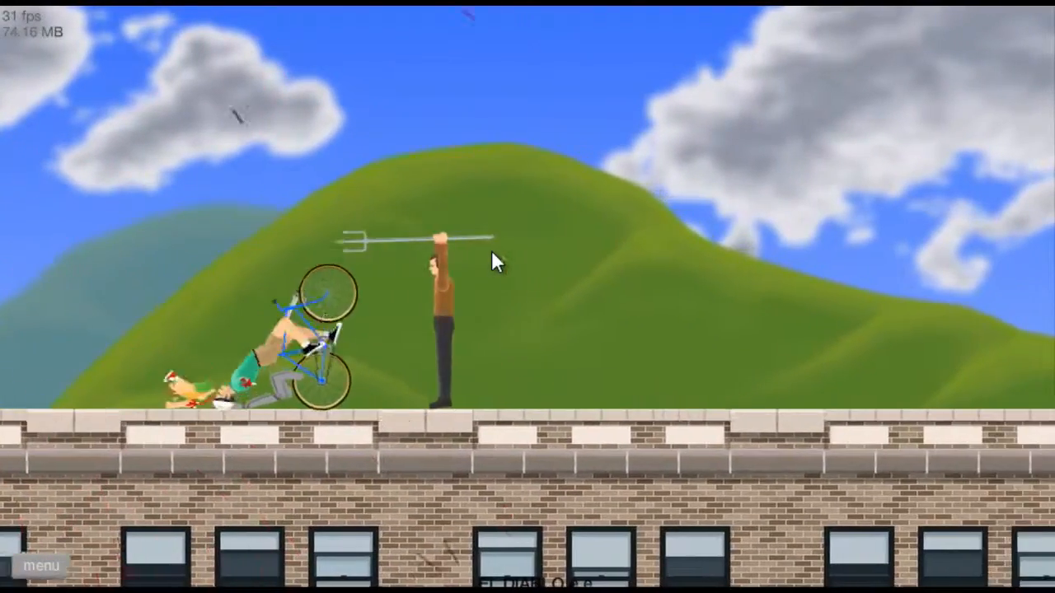
{"action": "key", "text": "Up"}
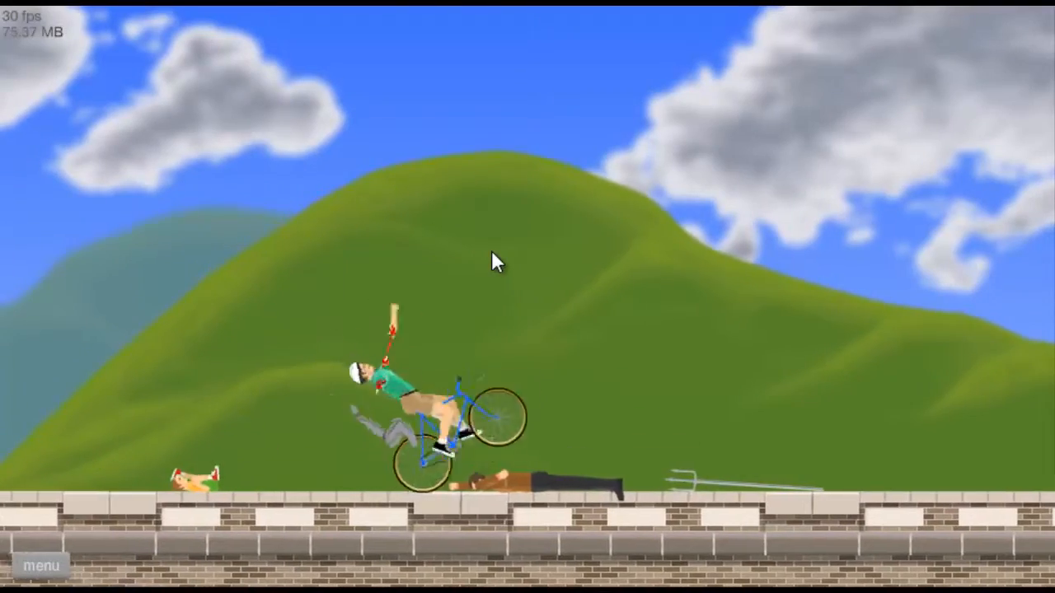
{"action": "key", "text": "Up"}
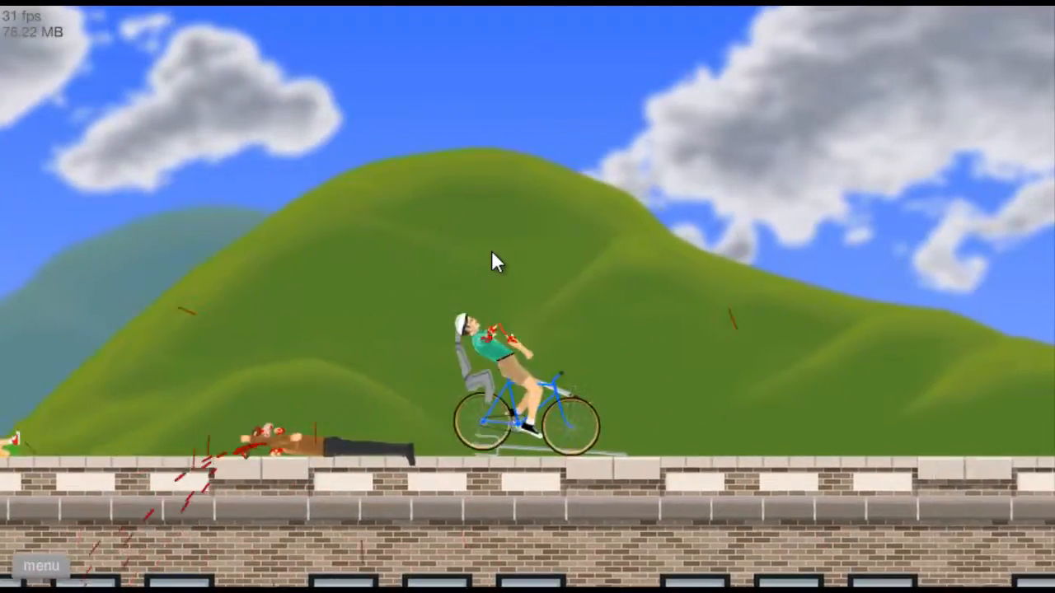
{"action": "key", "text": "Up"}
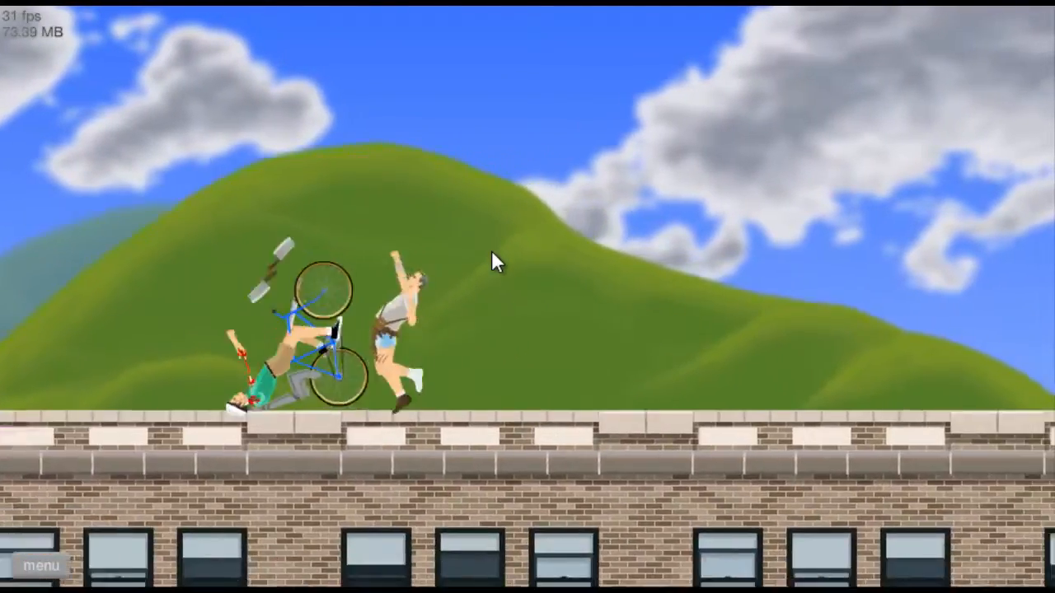
{"action": "key", "text": "Up"}
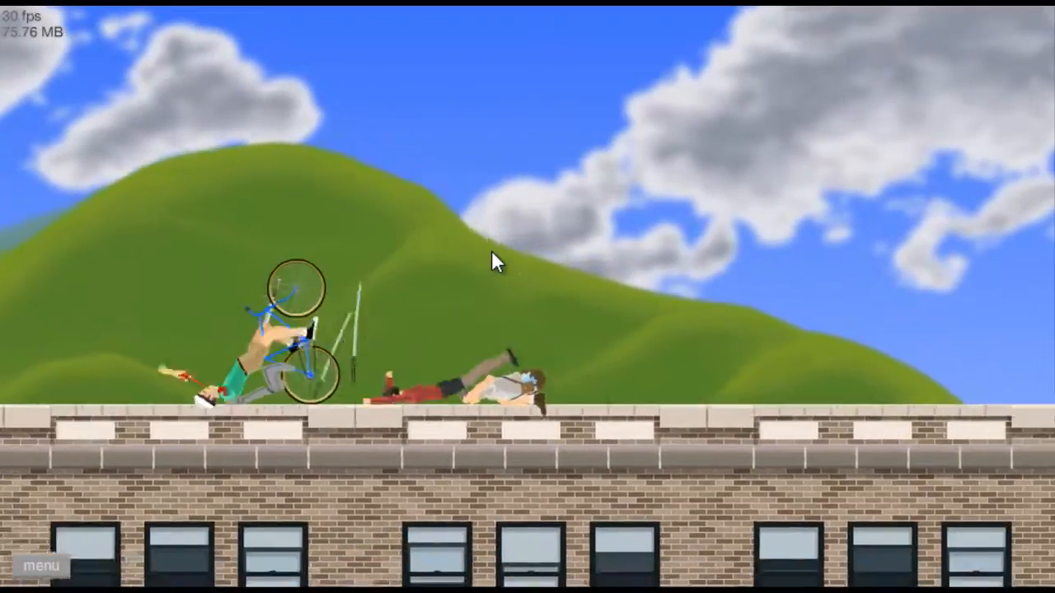
{"action": "key", "text": "Up"}
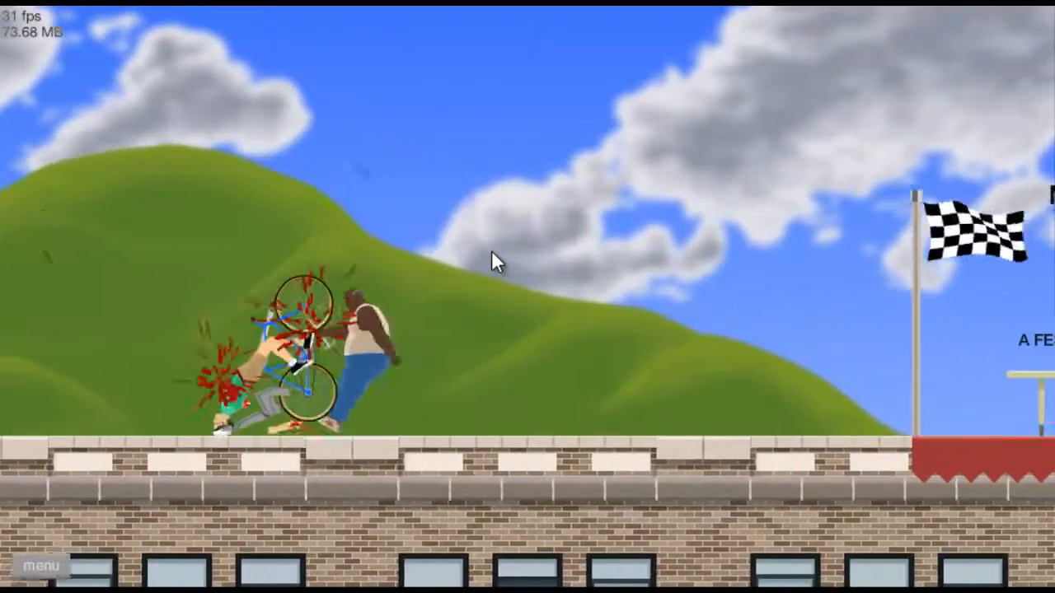
{"action": "key", "text": "Up"}
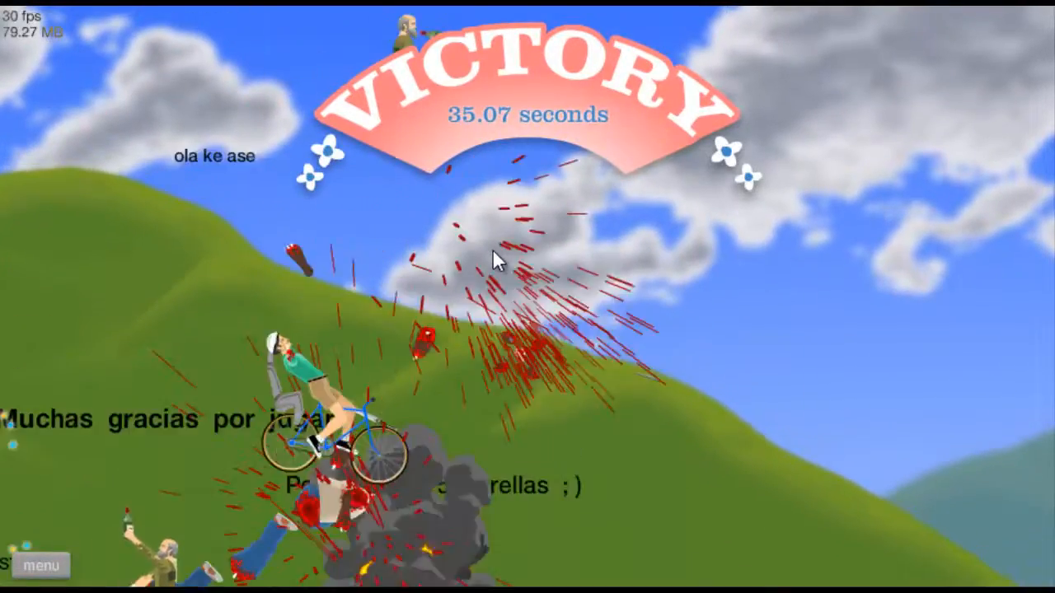
- Return to User Submitted Levels and start playing jets, glass and pogo
{"action": "left_click", "coordinate": [537, 434]}
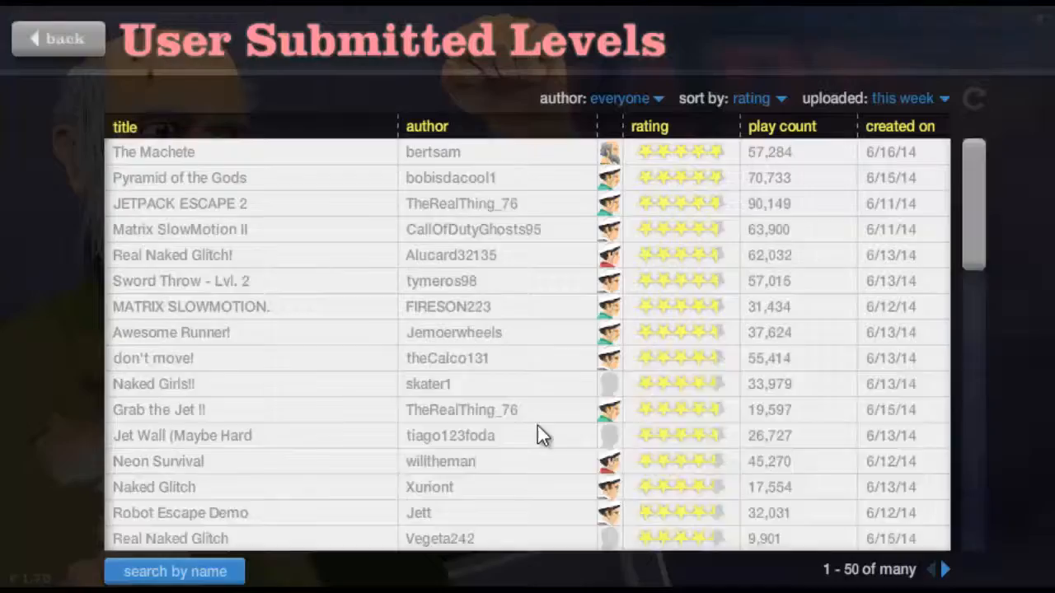
{"action": "scroll", "coordinate": [860, 376], "scroll_direction": "down", "scroll_amount": 3}
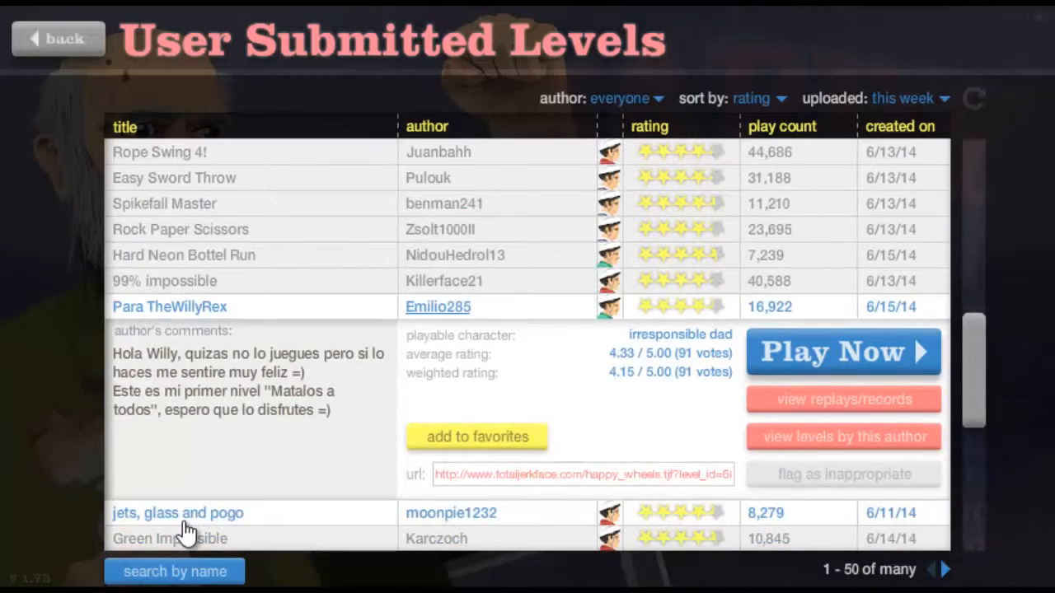
{"action": "left_click", "coordinate": [178, 513]}
{"action": "left_click", "coordinate": [843, 352]}
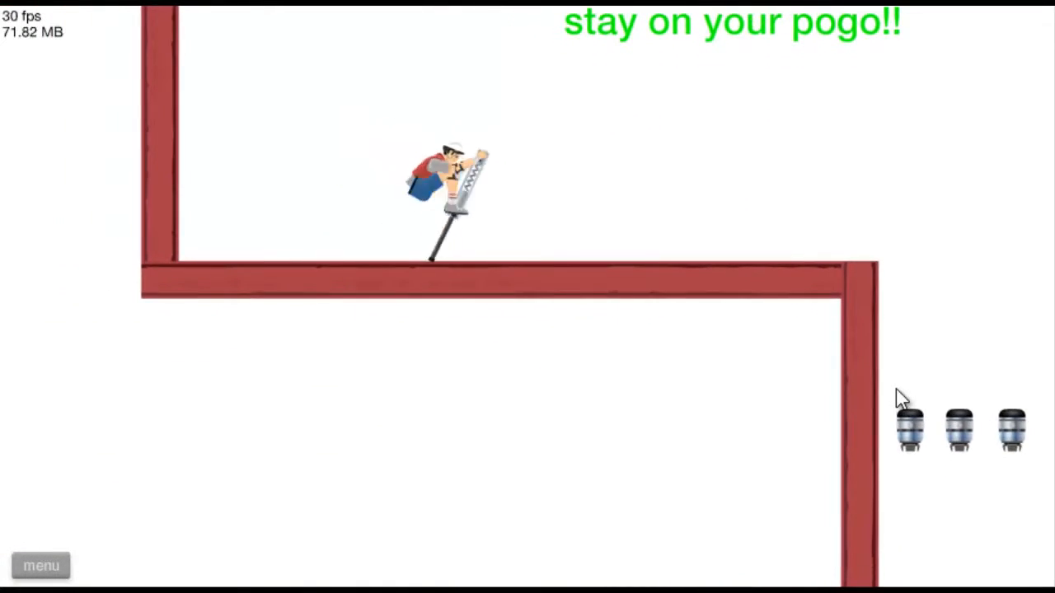
- Bounce the pogo rider up toward the mines and along the platform until he crashes, then pause
{"action": "key", "text": "space"}
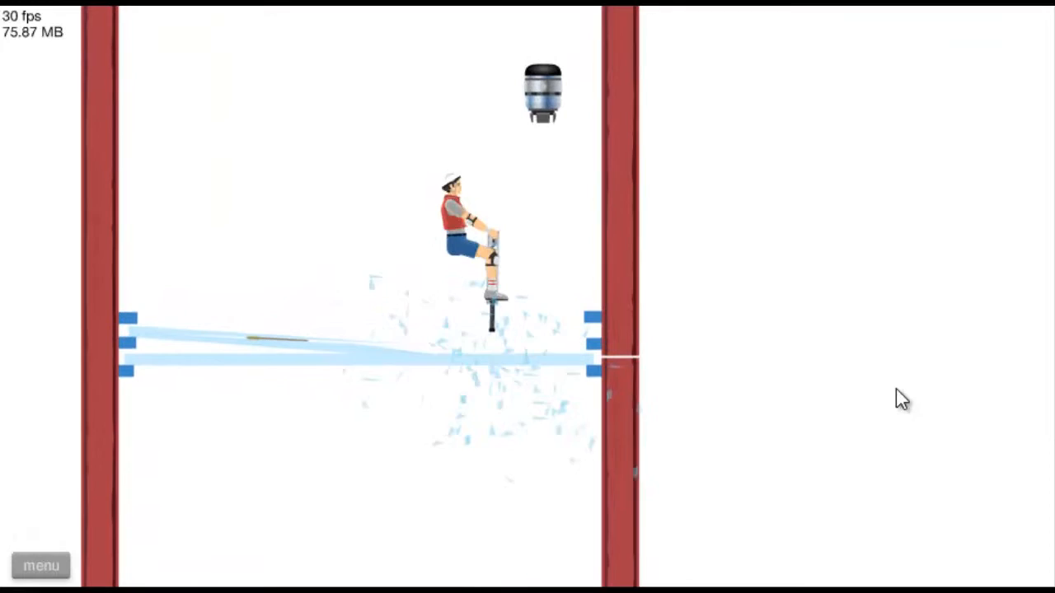
{"action": "key", "text": "space"}
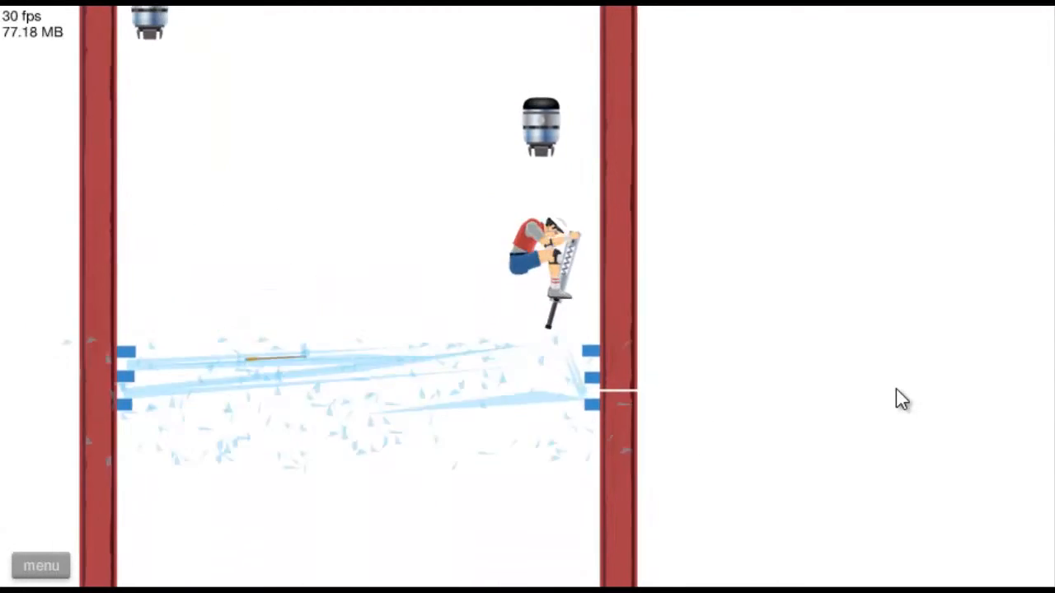
{"action": "key", "text": "space"}
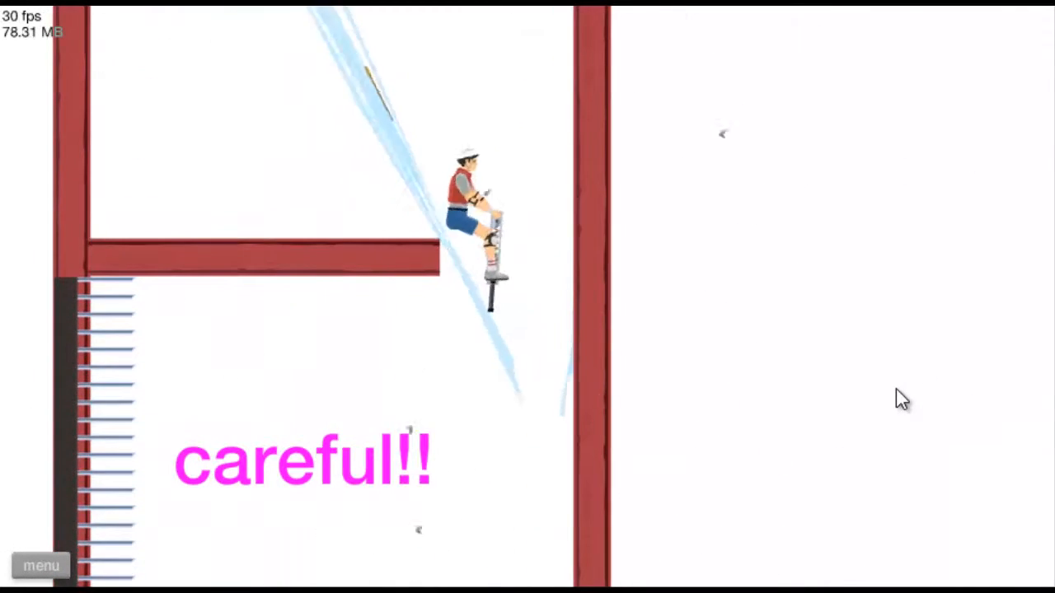
{"action": "key", "text": "space"}
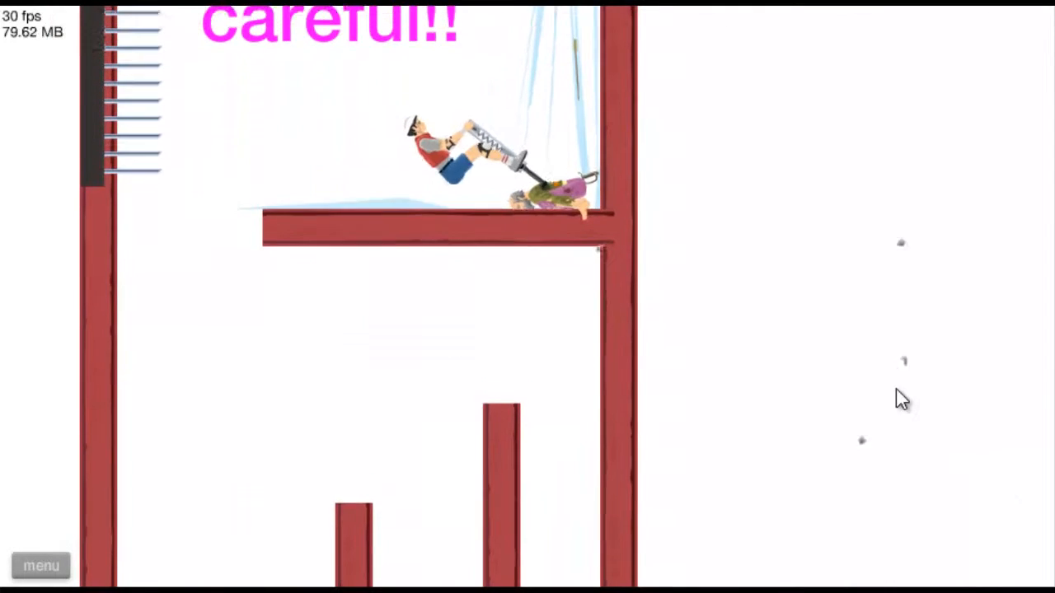
{"action": "key", "text": "space"}
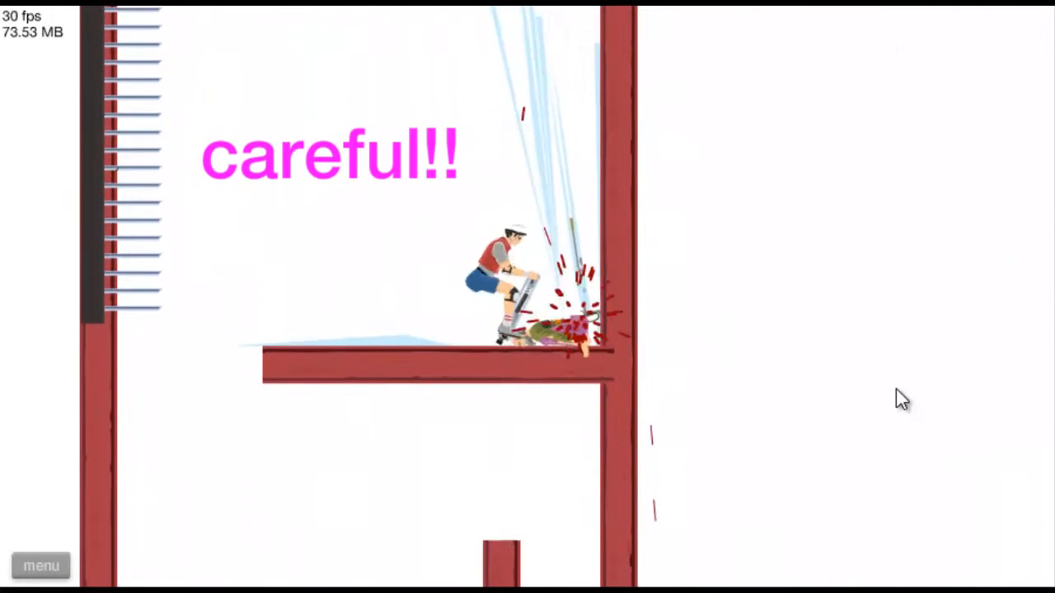
{"action": "key", "text": "space"}
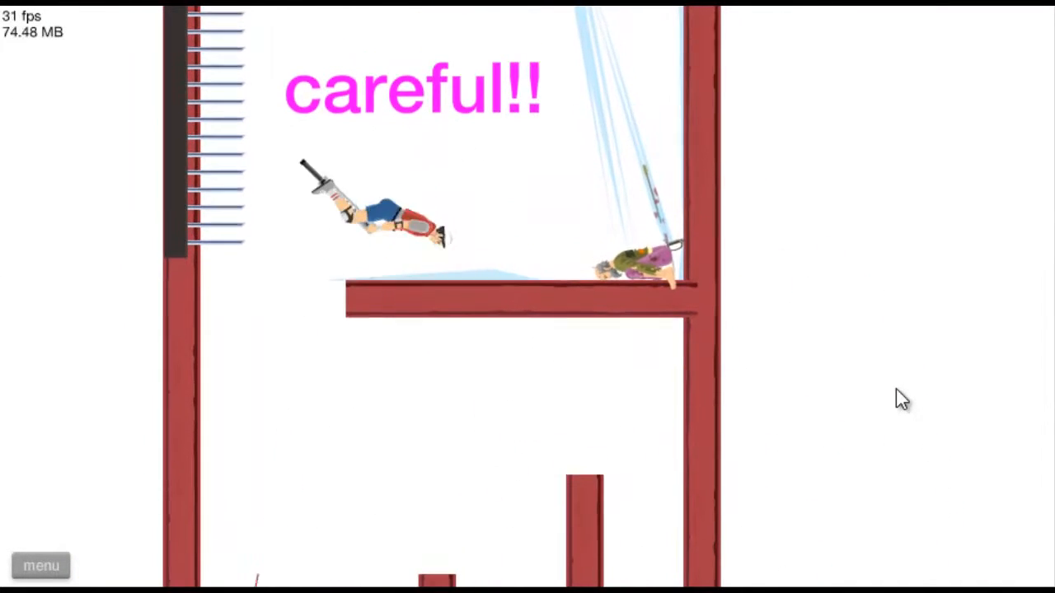
{"action": "key", "text": "Escape"}
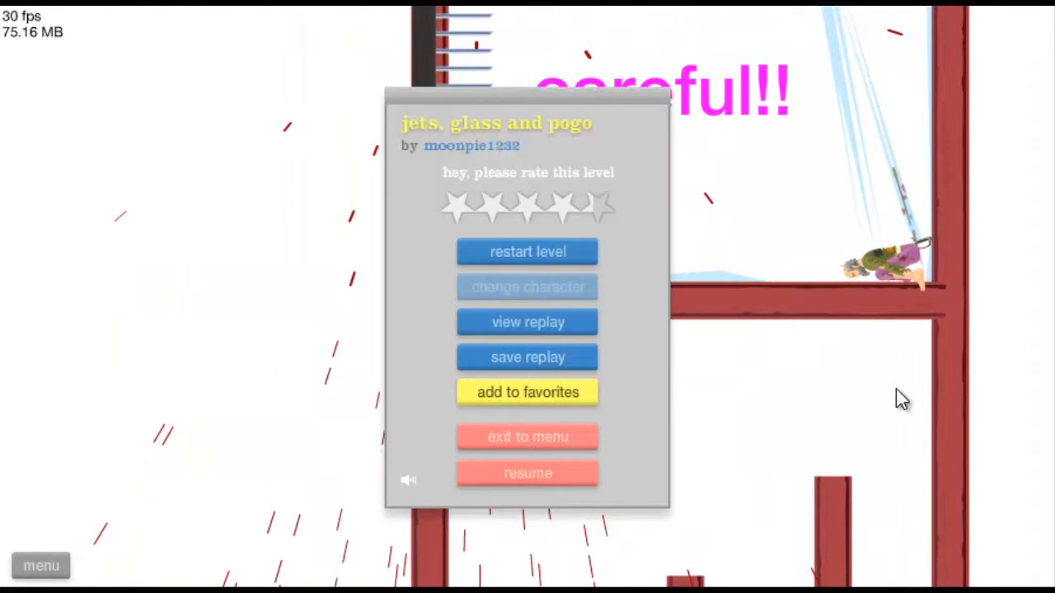
- Restart the level and pogo through the landmine field, smashing down through the glass platforms
{"action": "left_click", "coordinate": [527, 252]}
{"action": "key", "text": "space"}
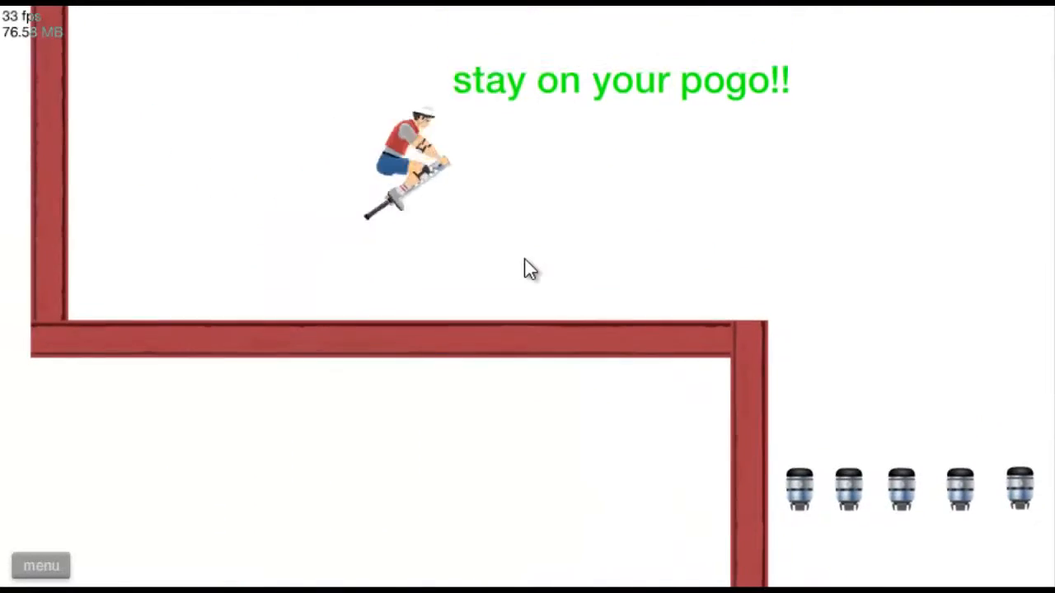
{"action": "key", "text": "space"}
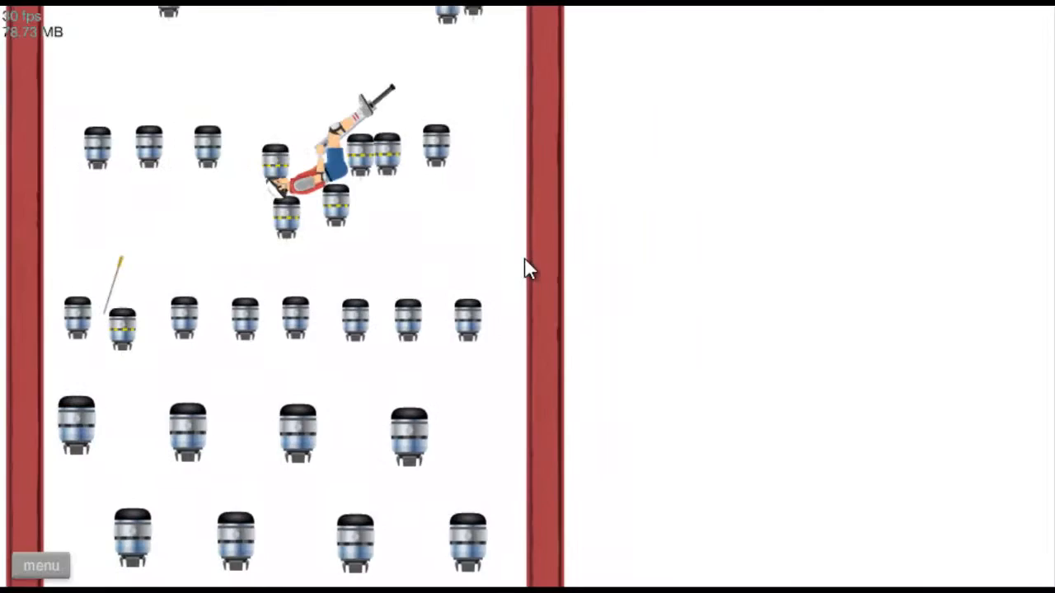
{"action": "key", "text": "space"}
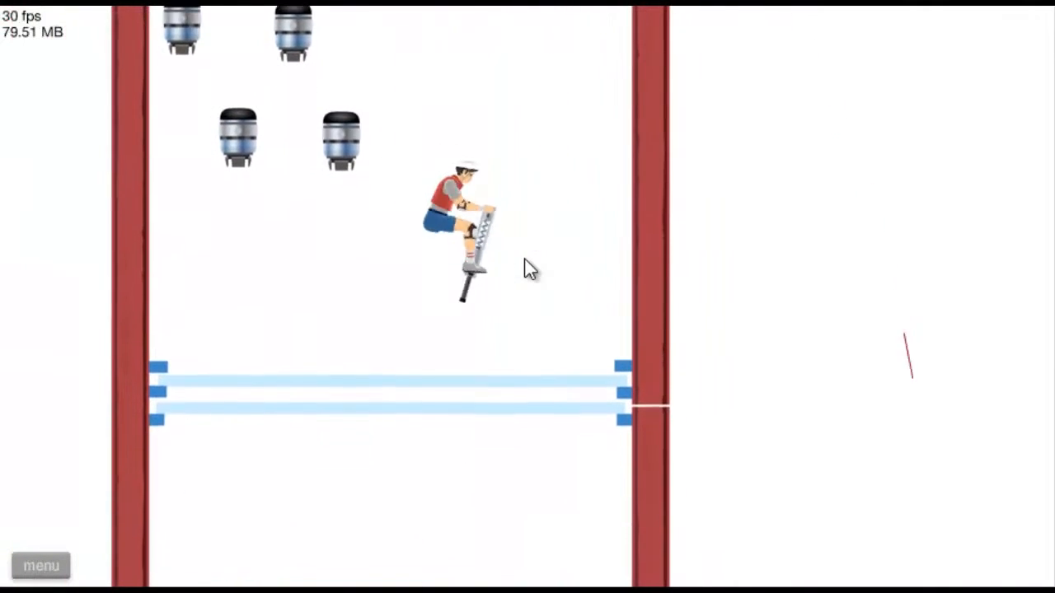
{"action": "key", "text": "space"}
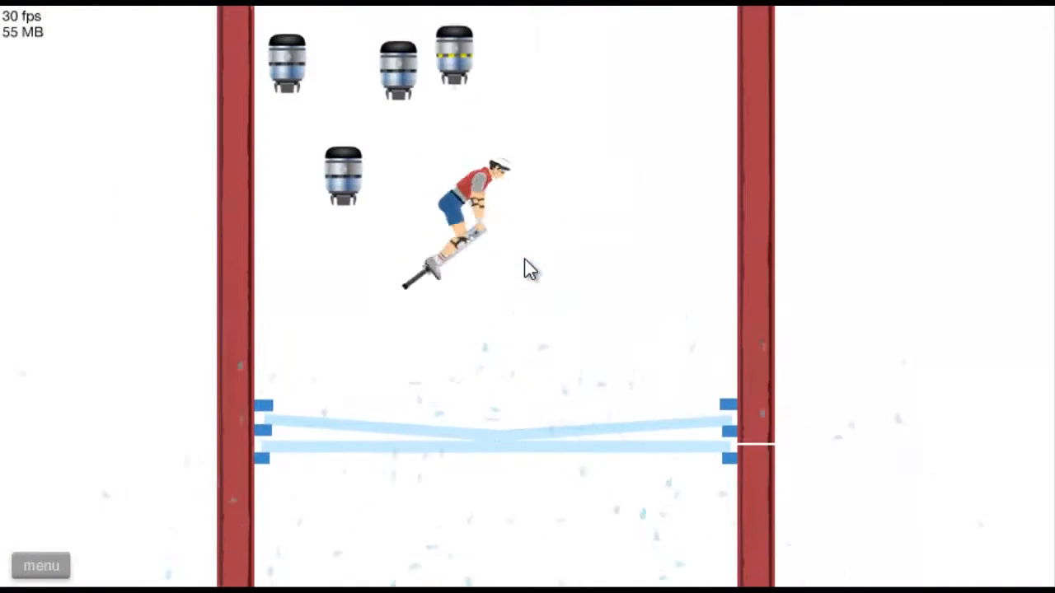
{"action": "key", "text": "space"}
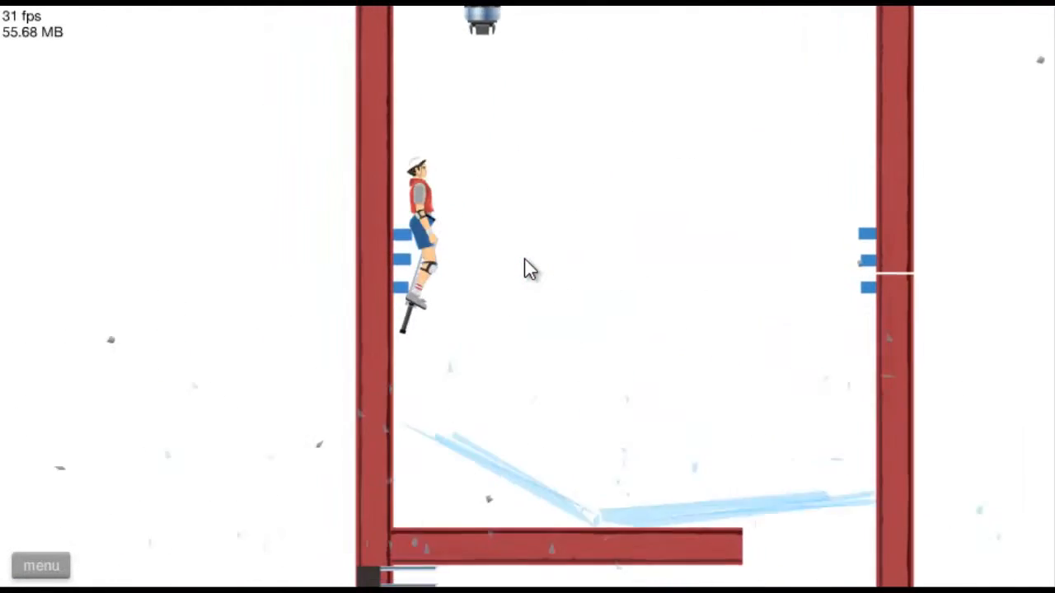
{"action": "key", "text": "space"}
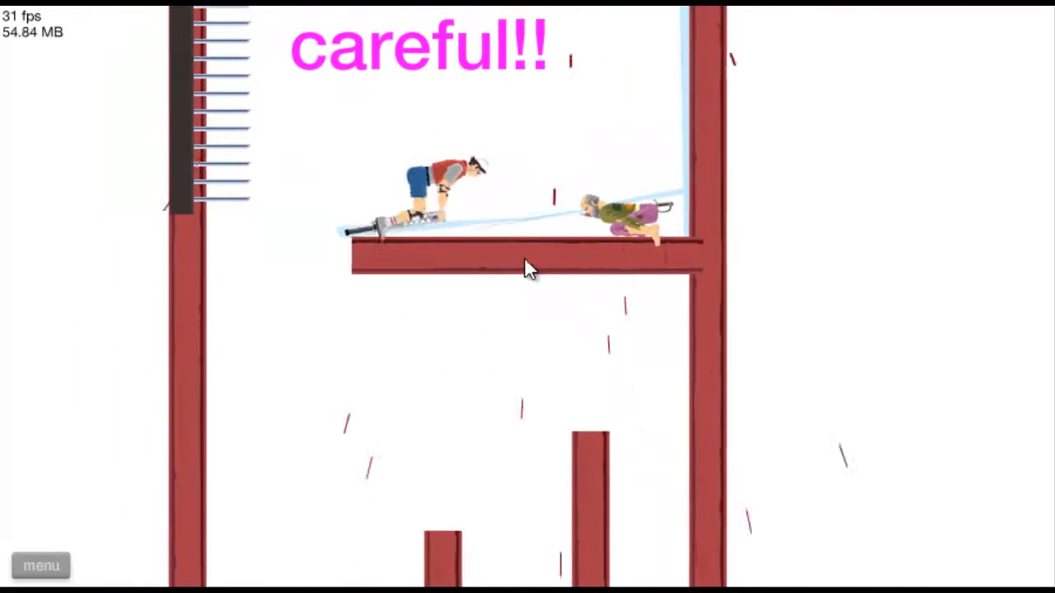
{"action": "key", "text": "space"}
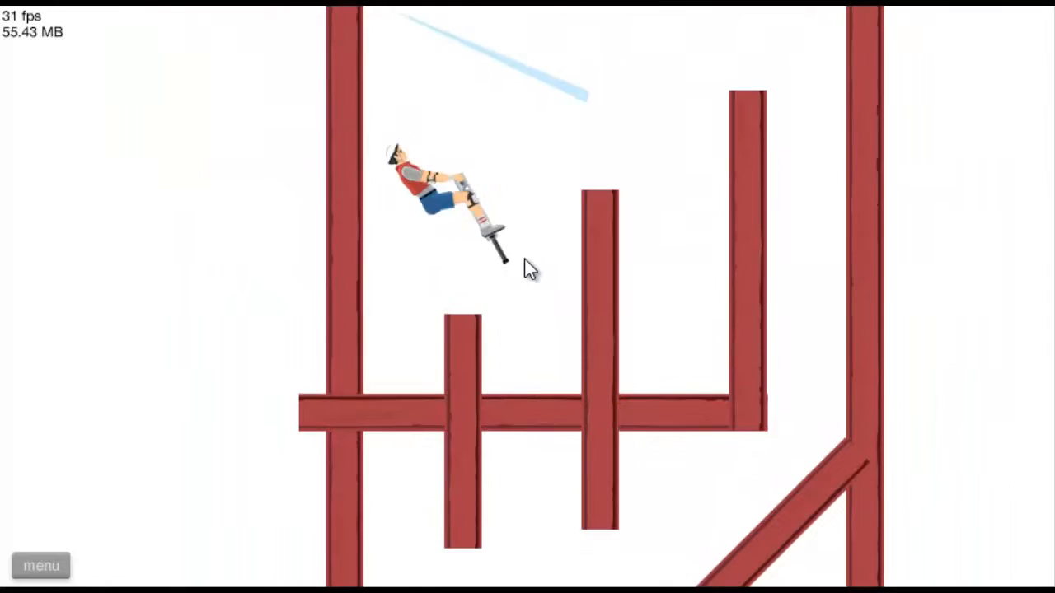
- Hop up the middle pillar onto the horizontal beam and launch high past the pillar top
{"action": "key", "text": "space"}
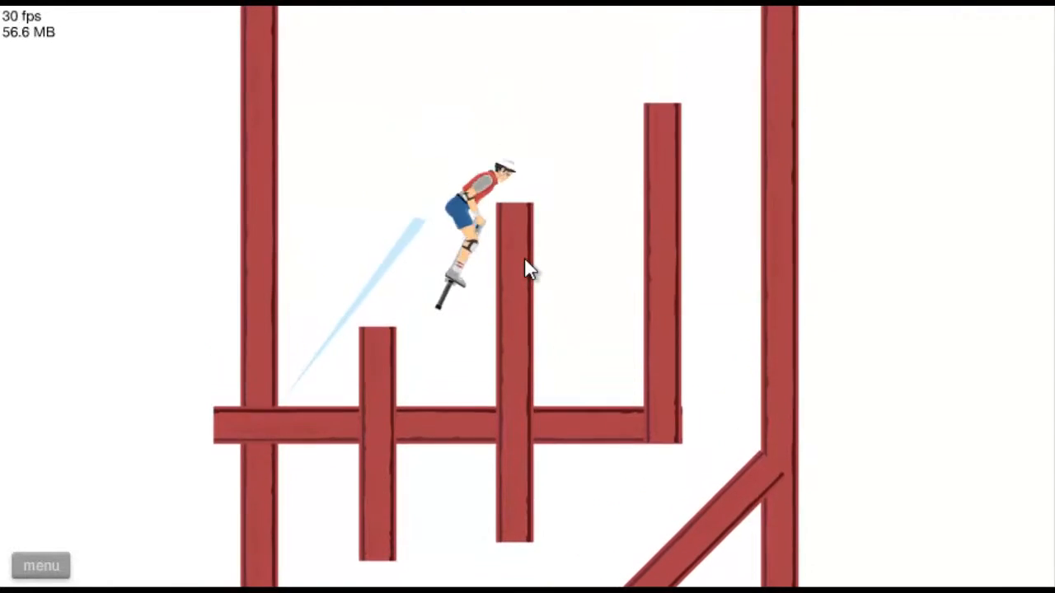
{"action": "key", "text": "space"}
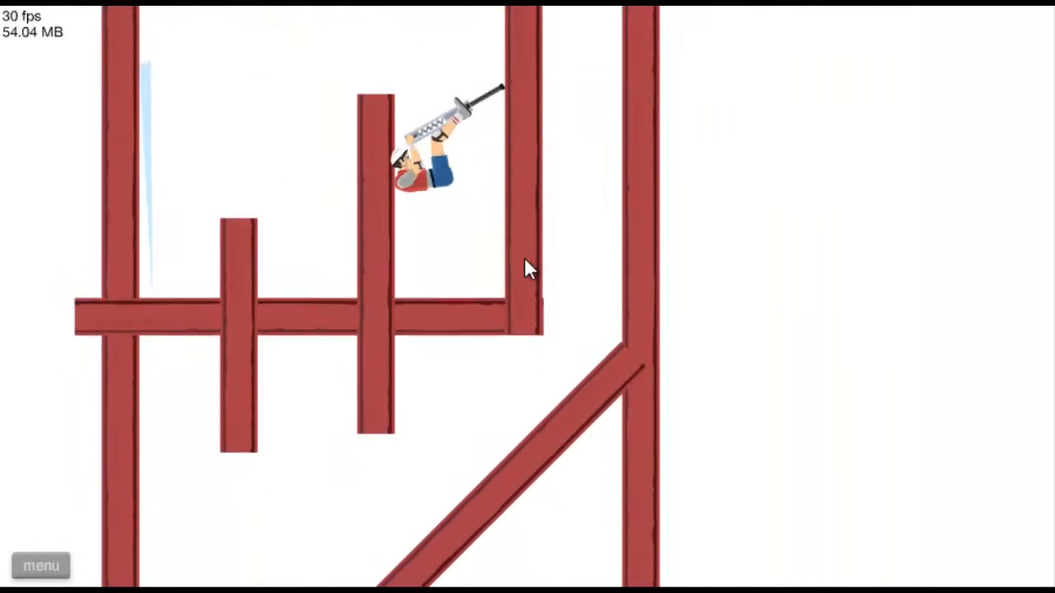
{"action": "key", "text": "space"}
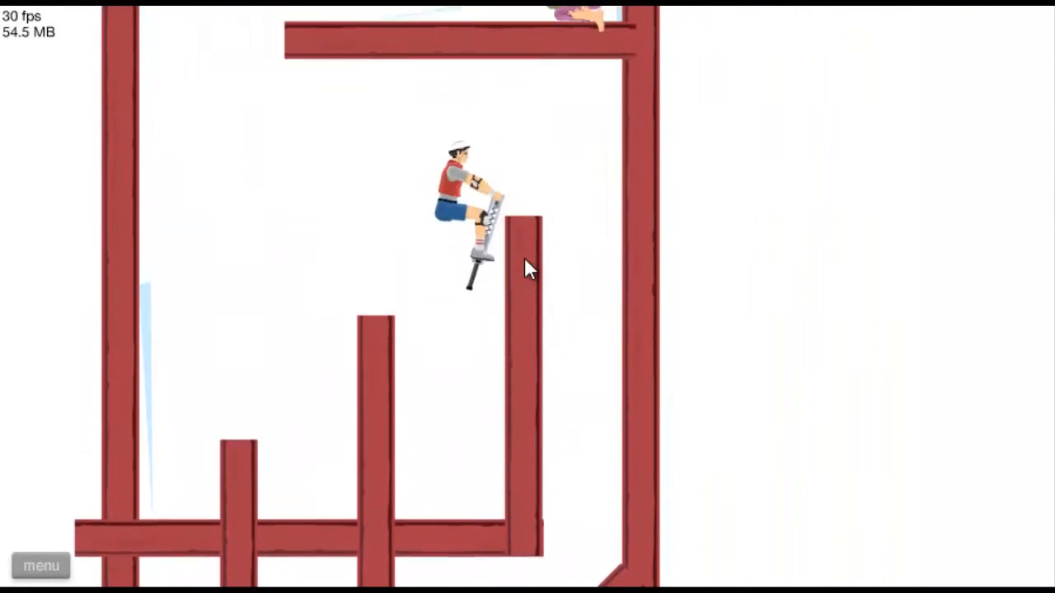
{"action": "key", "text": "space"}
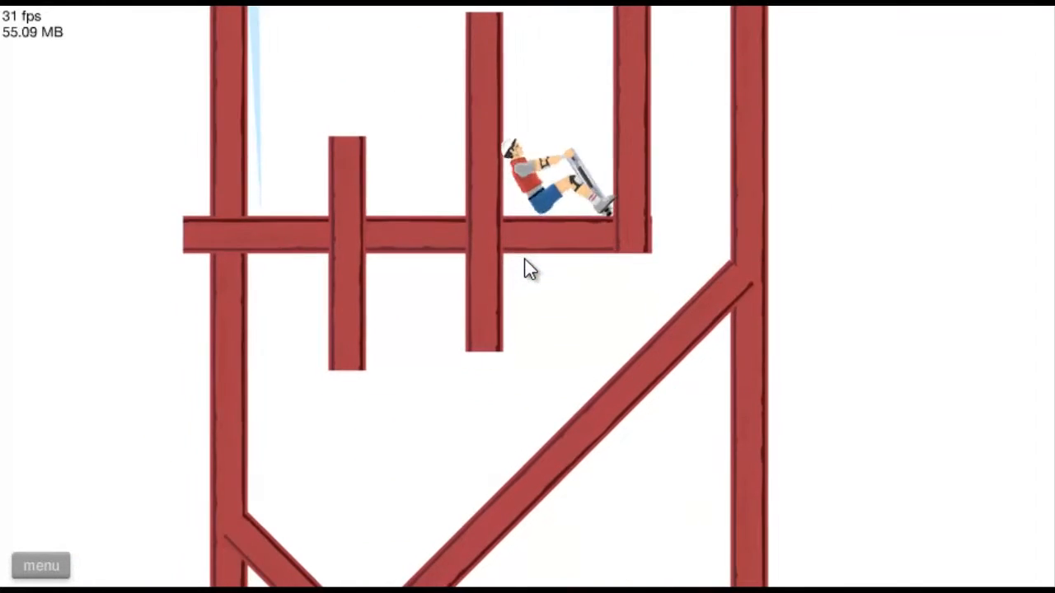
{"action": "key", "text": "Left"}
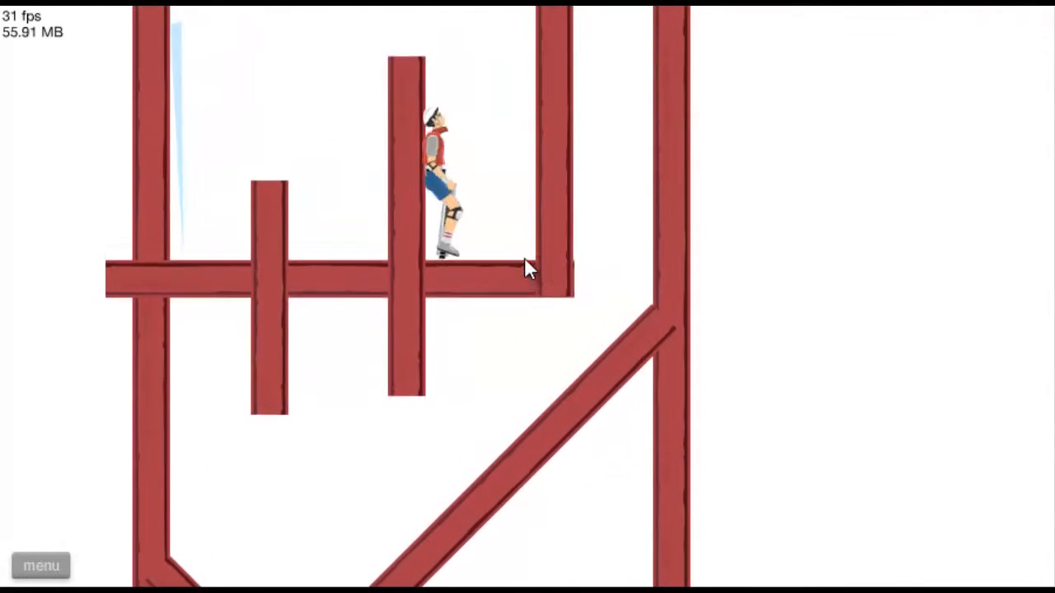
{"action": "key", "text": "space"}
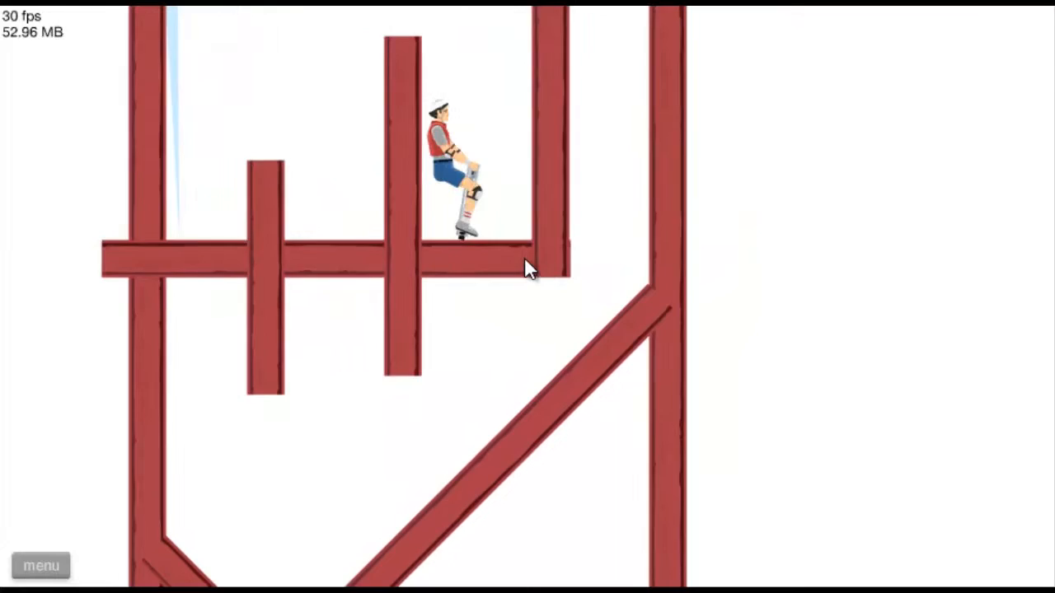
{"action": "key", "text": "space"}
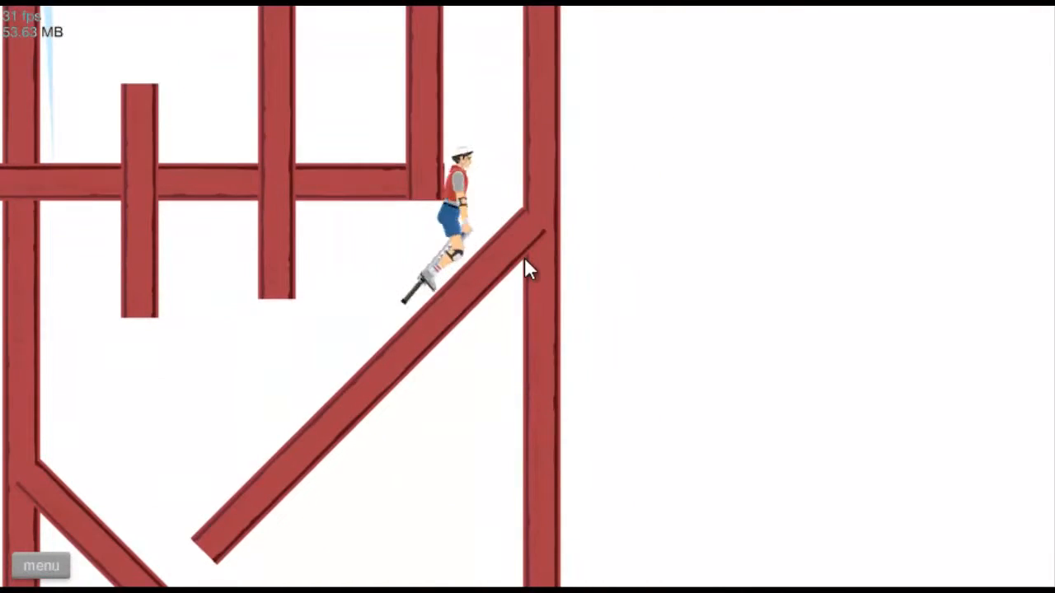
- Work across the diagonal beams toward the wall and down to the finish, winning in 54.33 s
{"action": "key", "text": "space"}
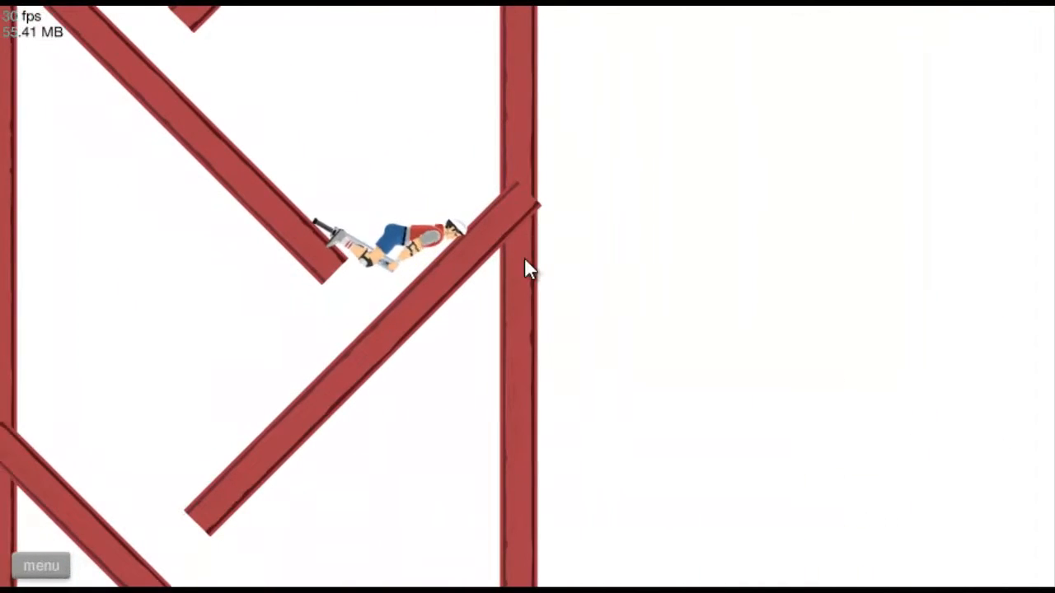
{"action": "key", "text": "space"}
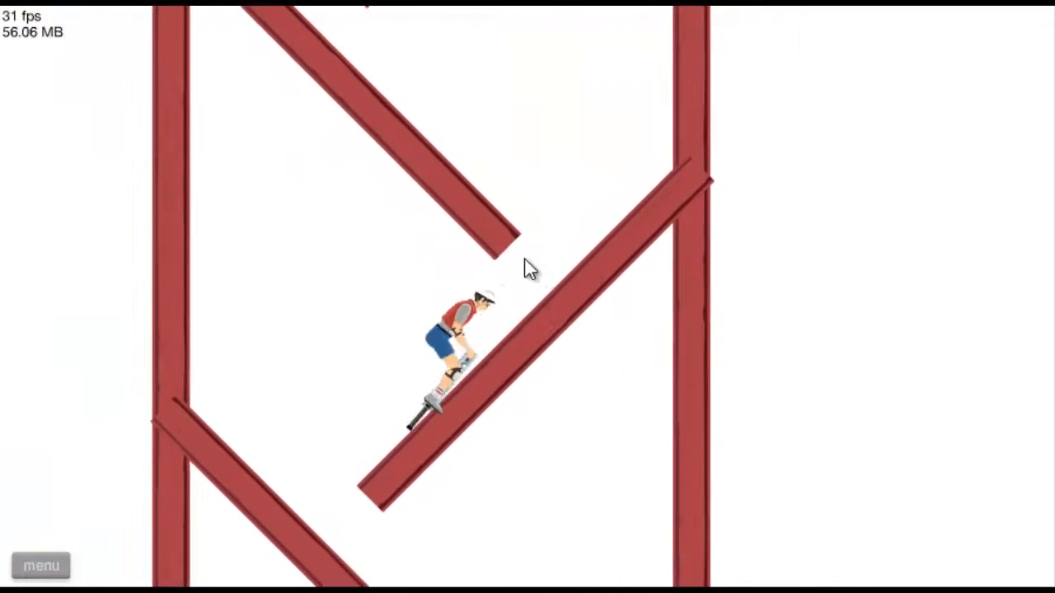
{"action": "key", "text": "space"}
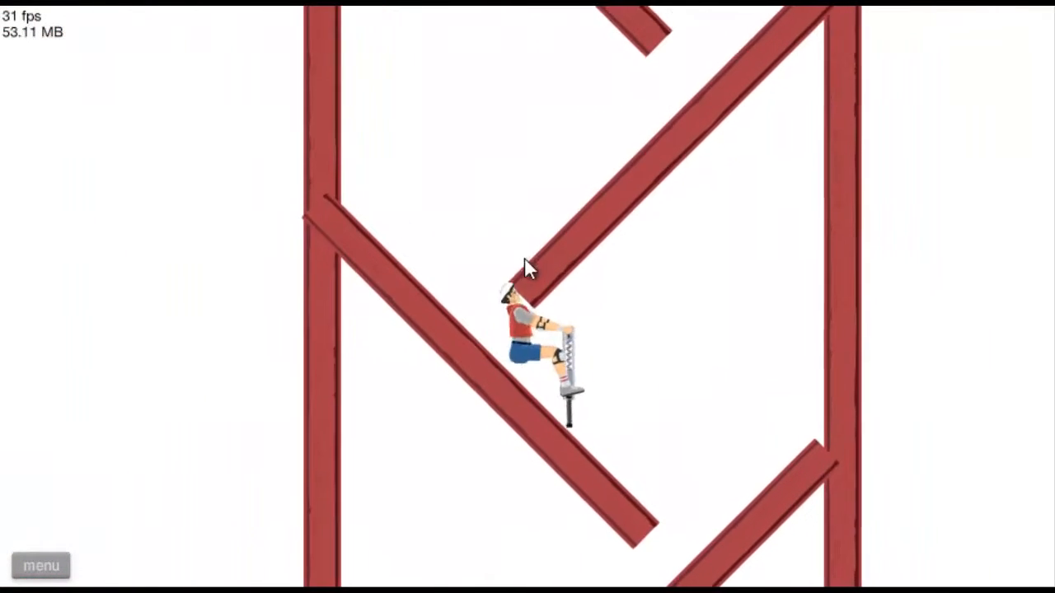
{"action": "key", "text": "space"}
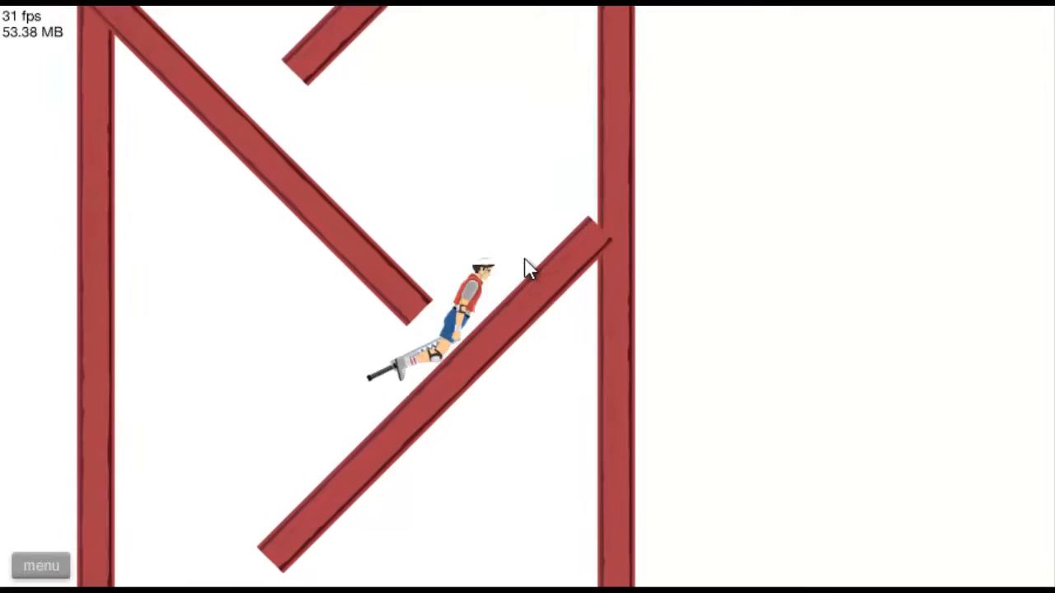
{"action": "key", "text": "space"}
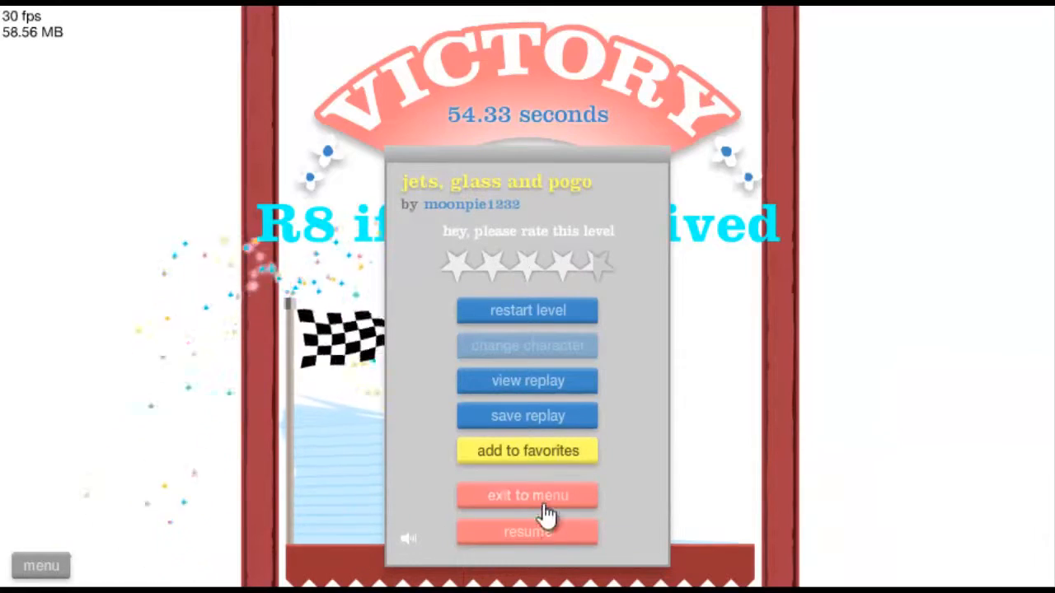
- Start Green Impossible from the level list, bounce twice into the arrows, then pause it
{"action": "left_click", "coordinate": [533, 495]}
{"action": "scroll", "coordinate": [528, 396], "scroll_direction": "down", "scroll_amount": 3}
{"action": "scroll", "coordinate": [527, 395], "scroll_direction": "down", "scroll_amount": 3}
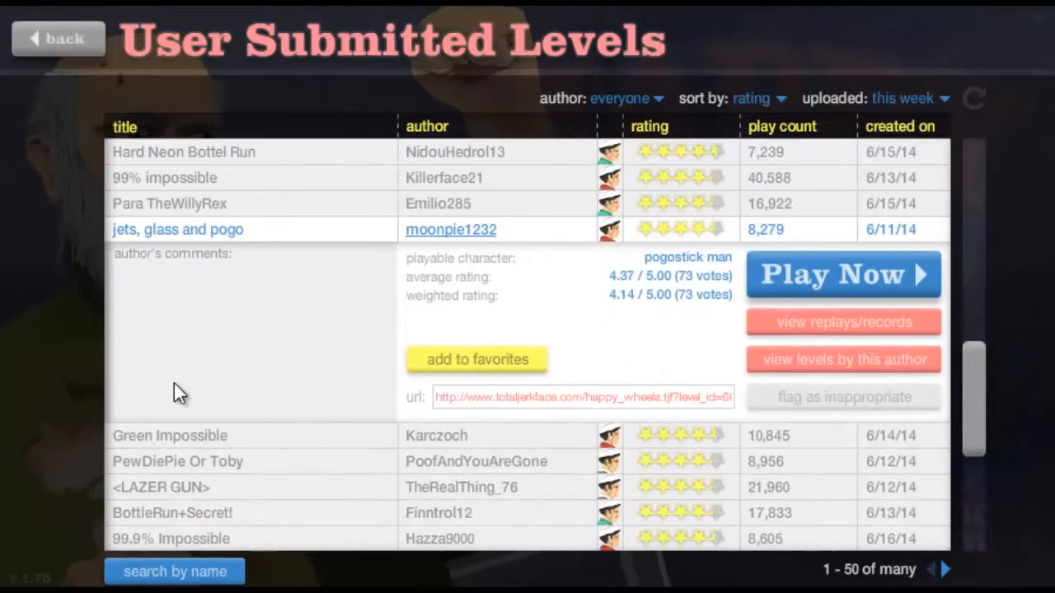
{"action": "left_click", "coordinate": [165, 437]}
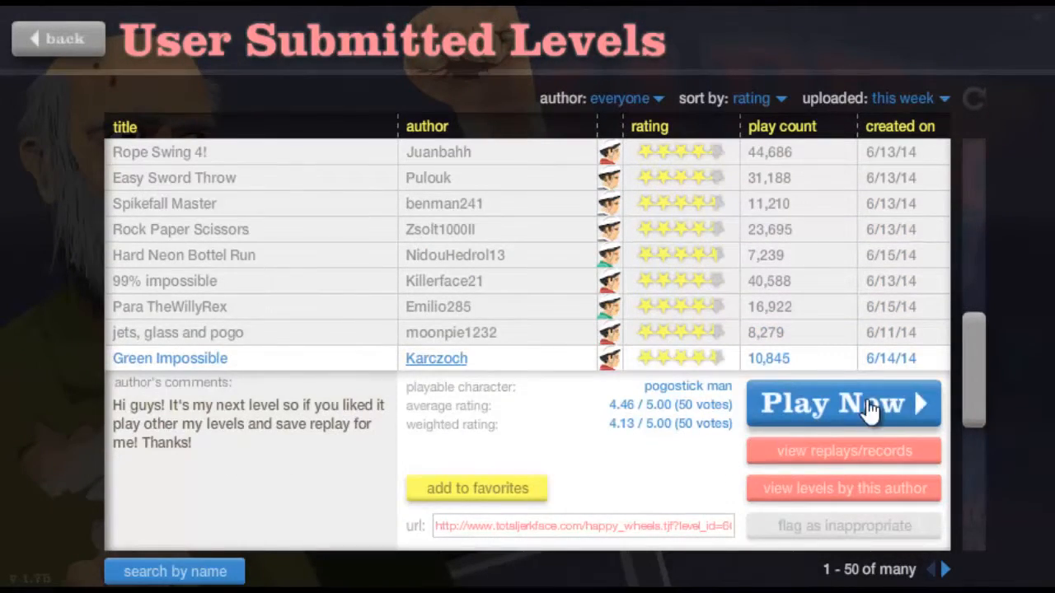
{"action": "left_click", "coordinate": [869, 405]}
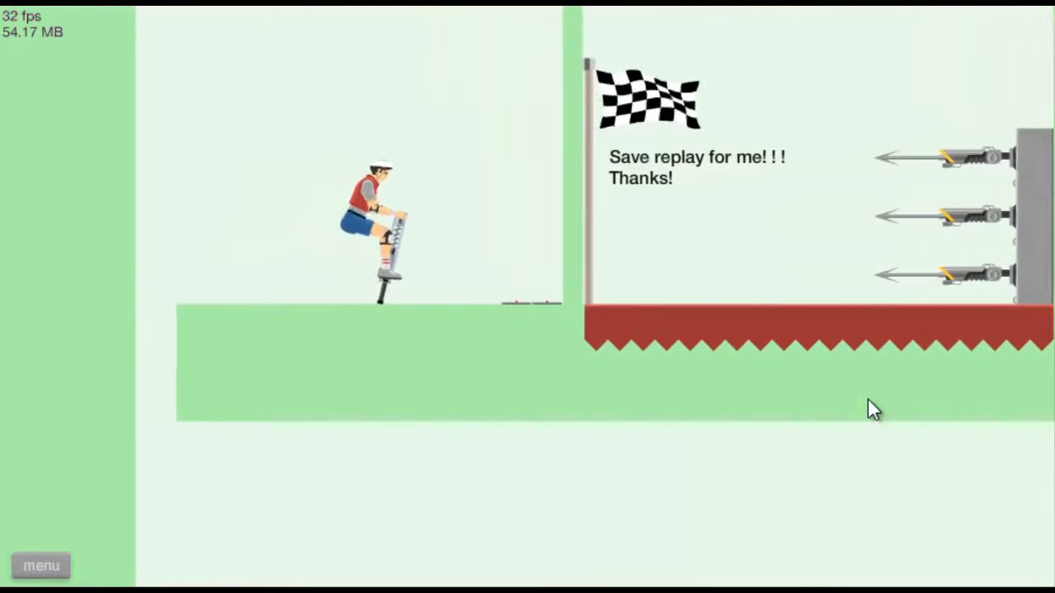
{"action": "key", "text": "space"}
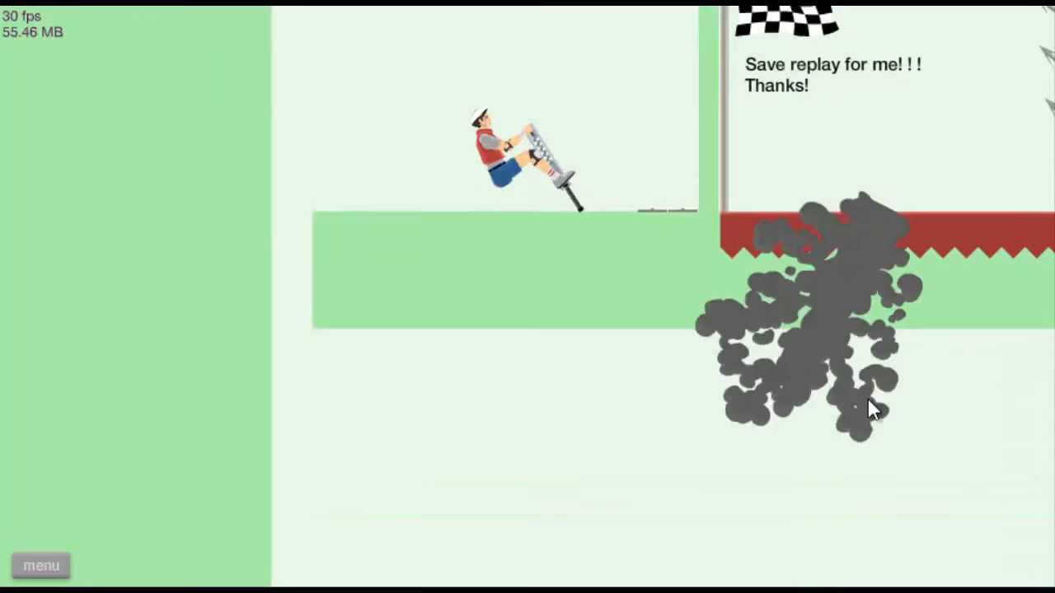
{"action": "key", "text": "space"}
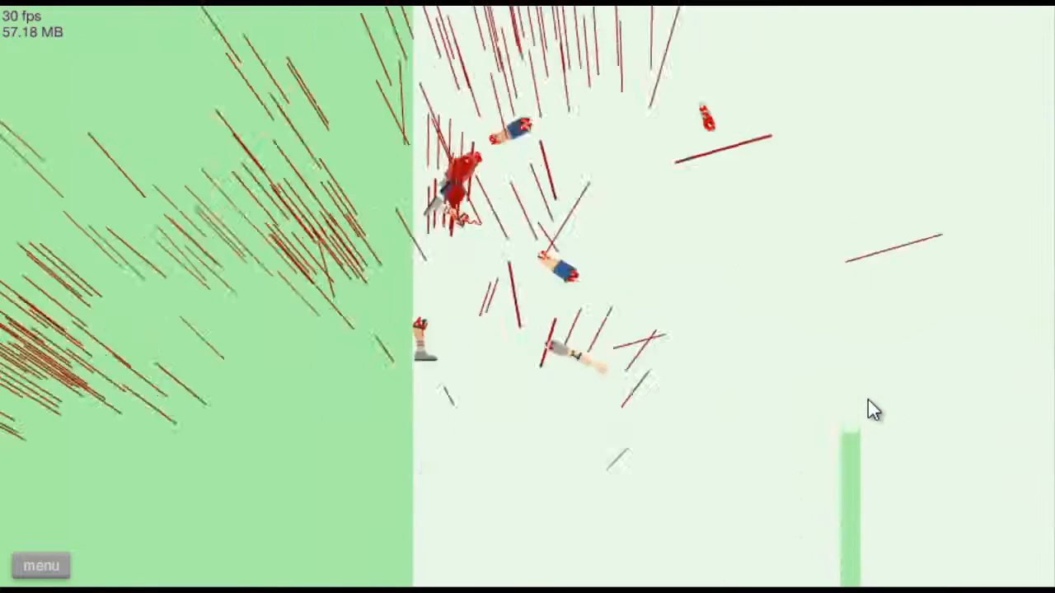
{"action": "key", "text": "Escape"}
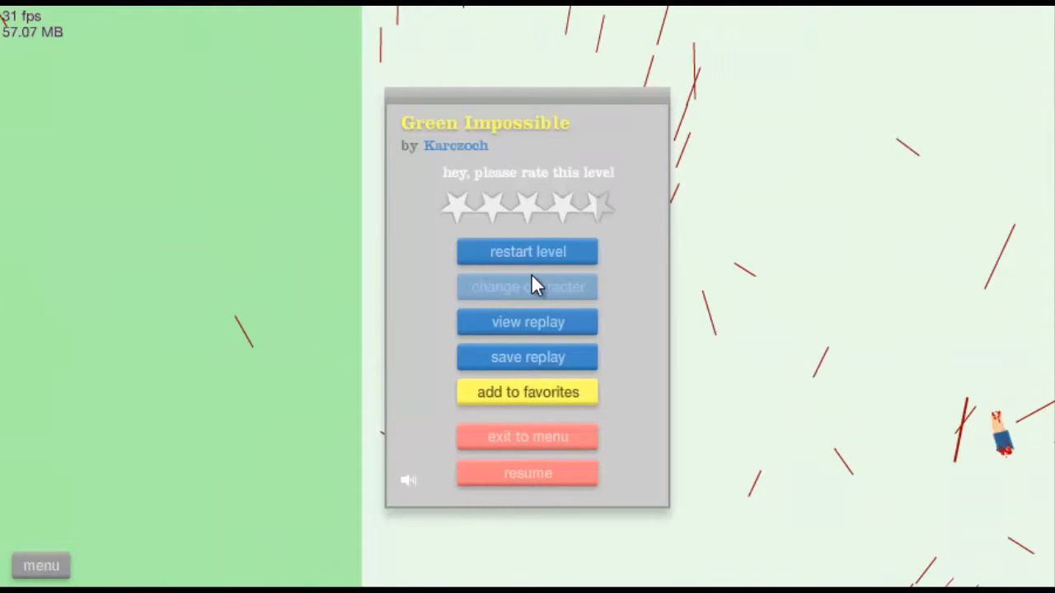
- Quit to the level list and start playing PewDiePie Or Toby
{"action": "left_click", "coordinate": [521, 440]}
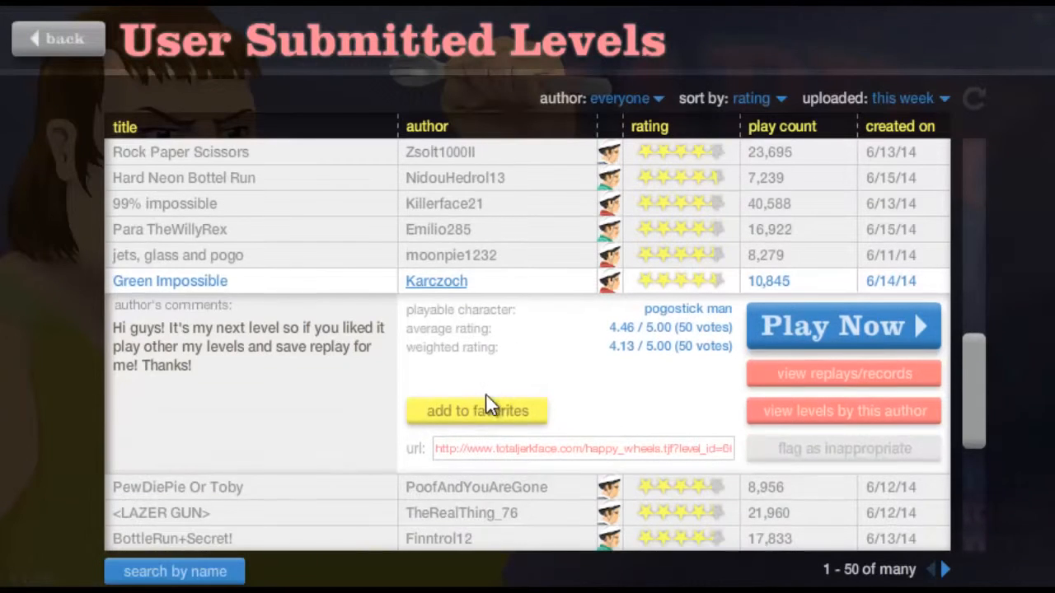
{"action": "left_click", "coordinate": [148, 487]}
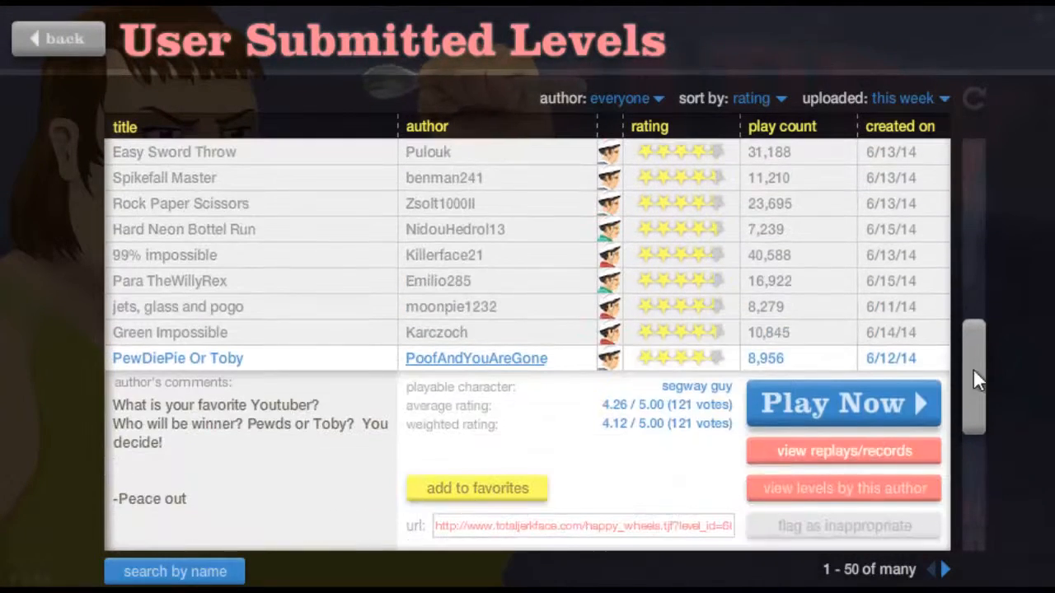
{"action": "left_click", "coordinate": [806, 403]}
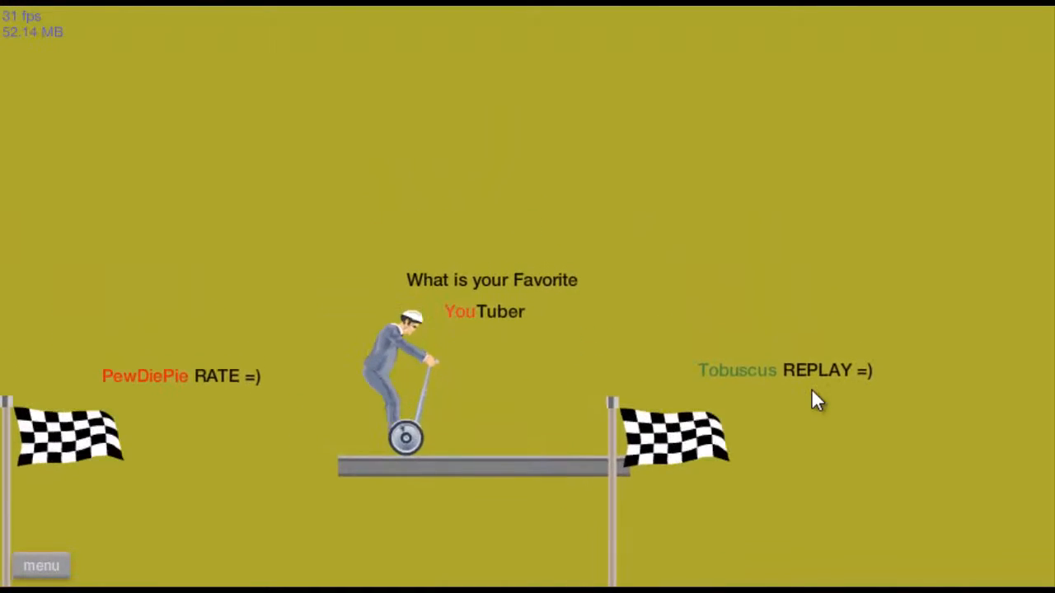
- Drive the segway right past one flag, then back left to the finish, winning in 13.67 s
{"action": "key", "text": "Right"}
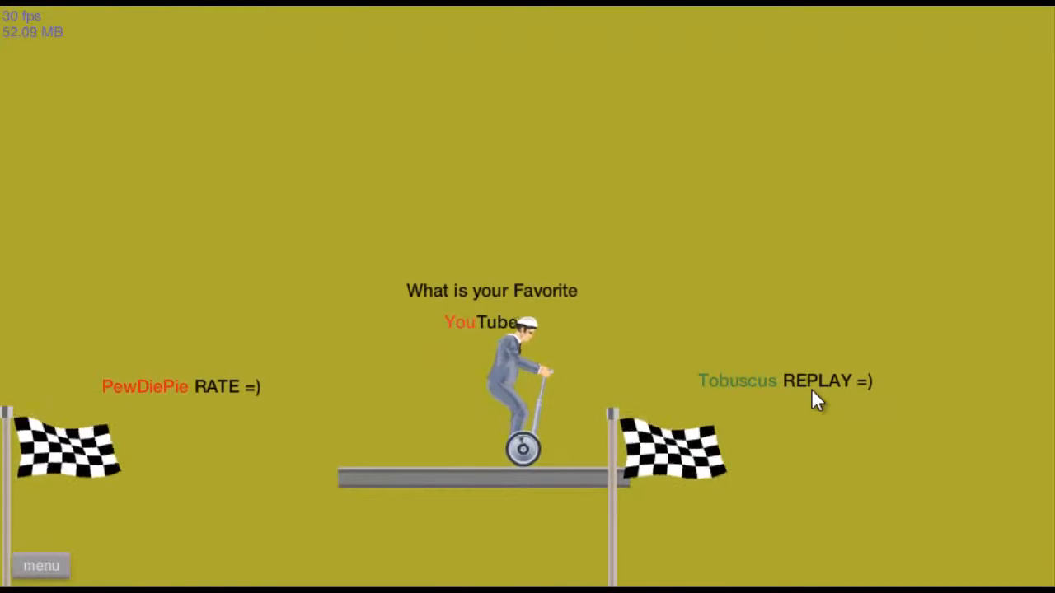
{"action": "key", "text": "Right"}
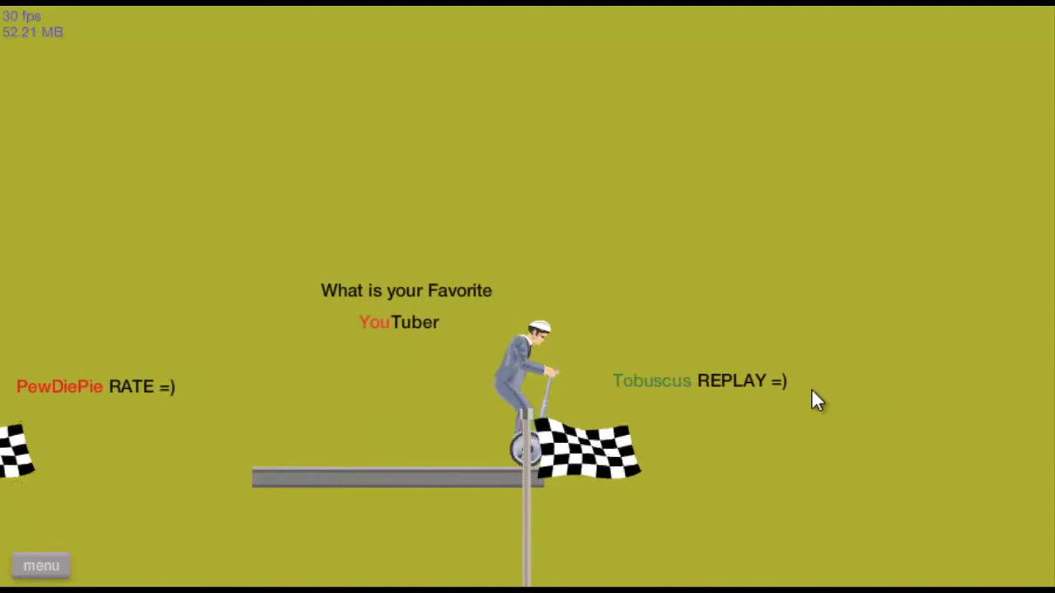
{"action": "key", "text": "Left"}
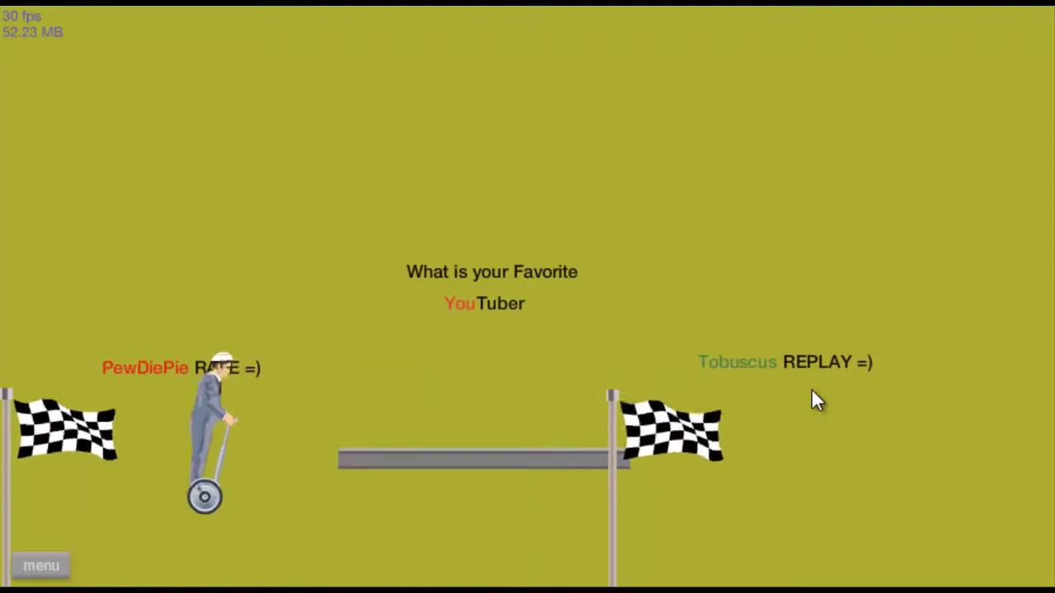
{"action": "key", "text": "Left"}
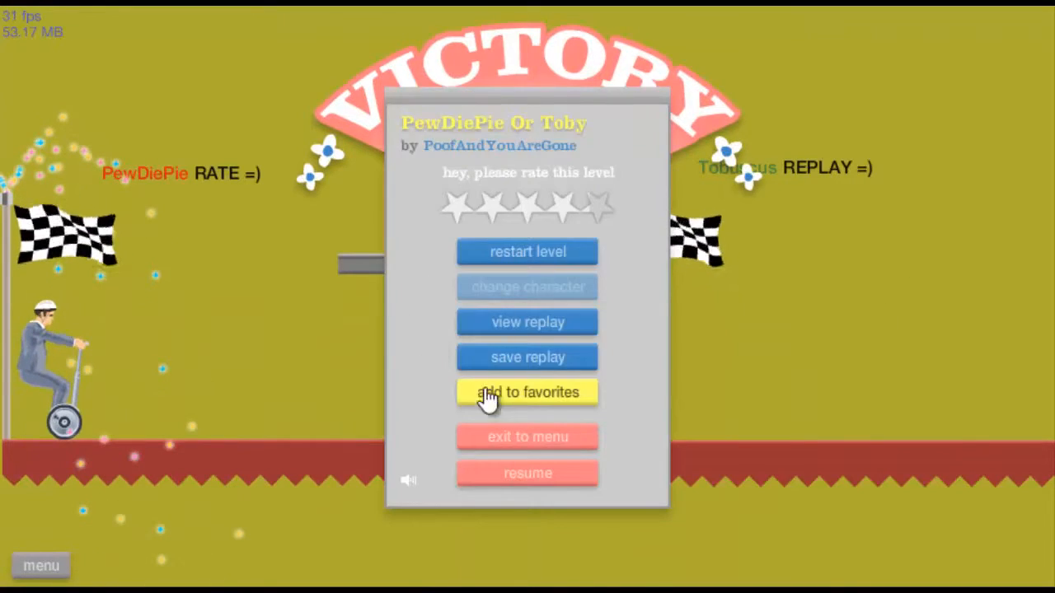
- Leave the PewDiePie Or Toby victory screen for the level list
{"action": "left_click", "coordinate": [528, 436]}
{"action": "scroll", "coordinate": [484, 371], "scroll_direction": "down", "scroll_amount": 3}
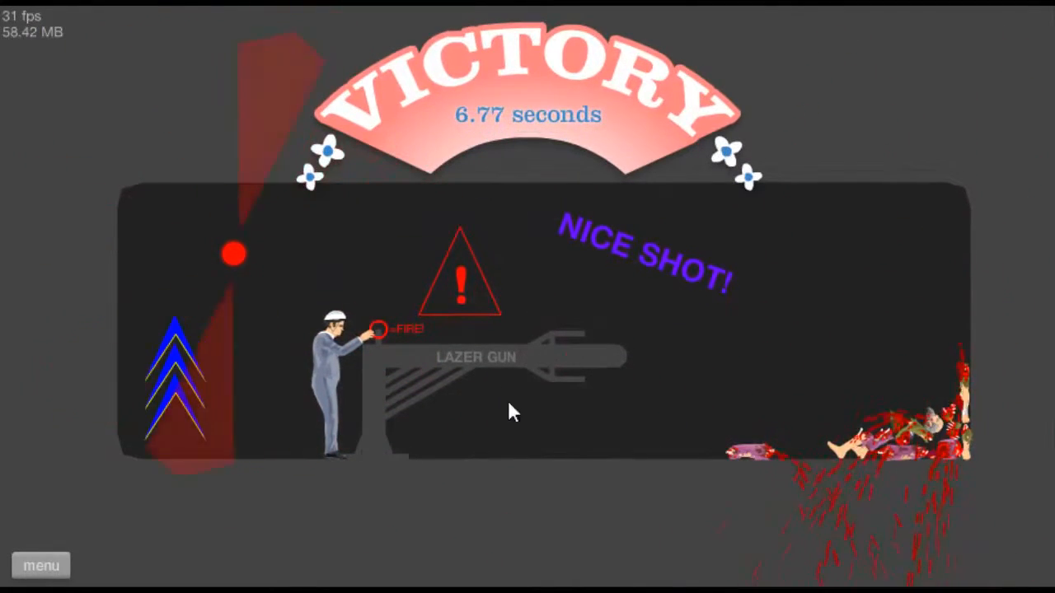
- Exit the won LAZER GUN level and start playing BottleRun+Secret!
{"action": "left_click", "coordinate": [515, 437]}
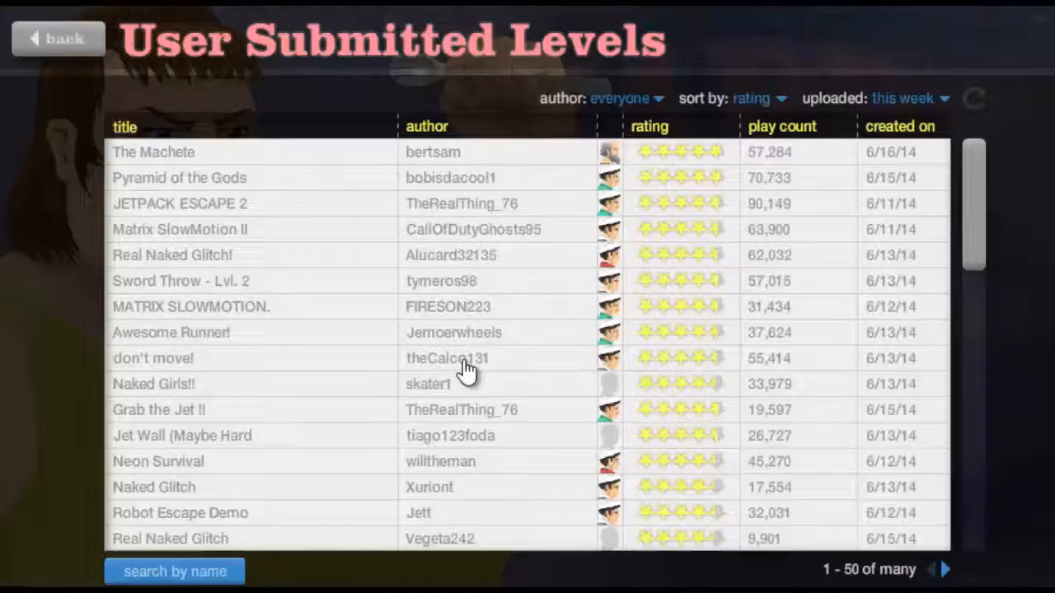
{"action": "scroll", "coordinate": [407, 264], "scroll_direction": "down", "scroll_amount": 4}
{"action": "left_click", "coordinate": [198, 461]}
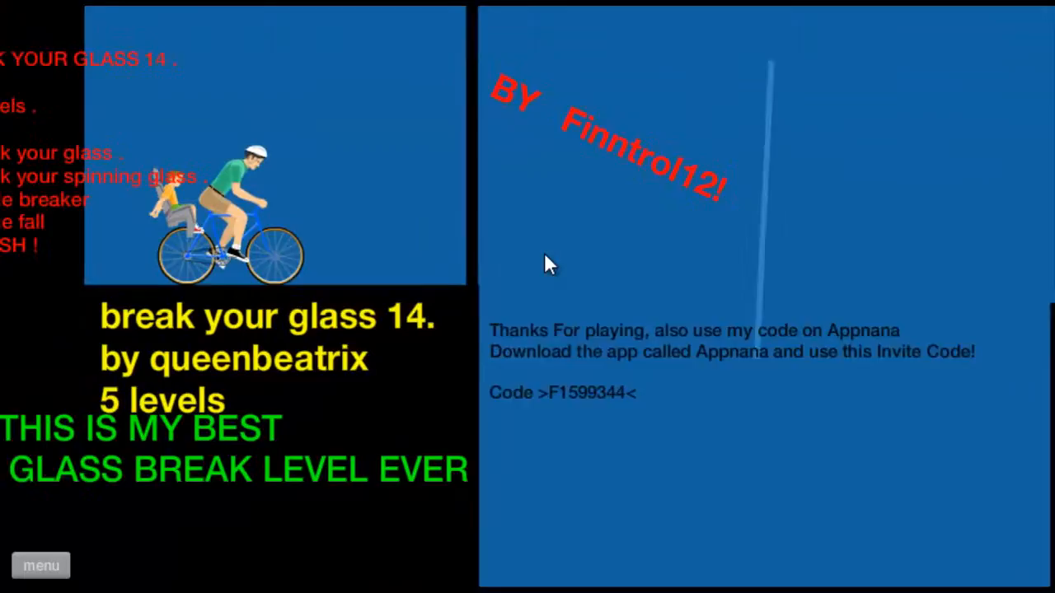
- Pedal the bicycle right, smashing through level 1's successive glass walls
{"action": "key", "text": "Up"}
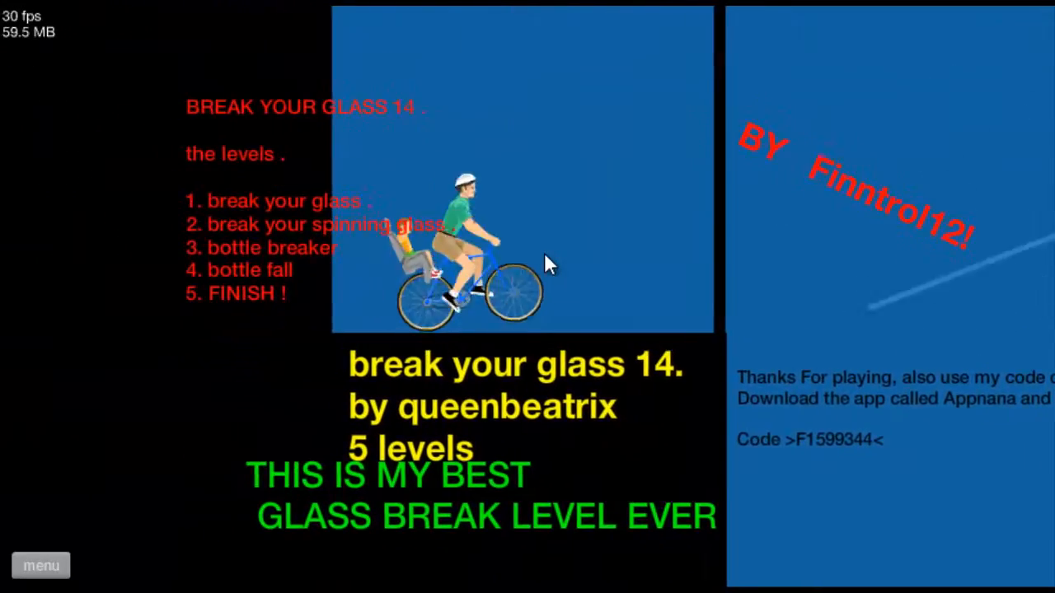
{"action": "key", "text": "Up"}
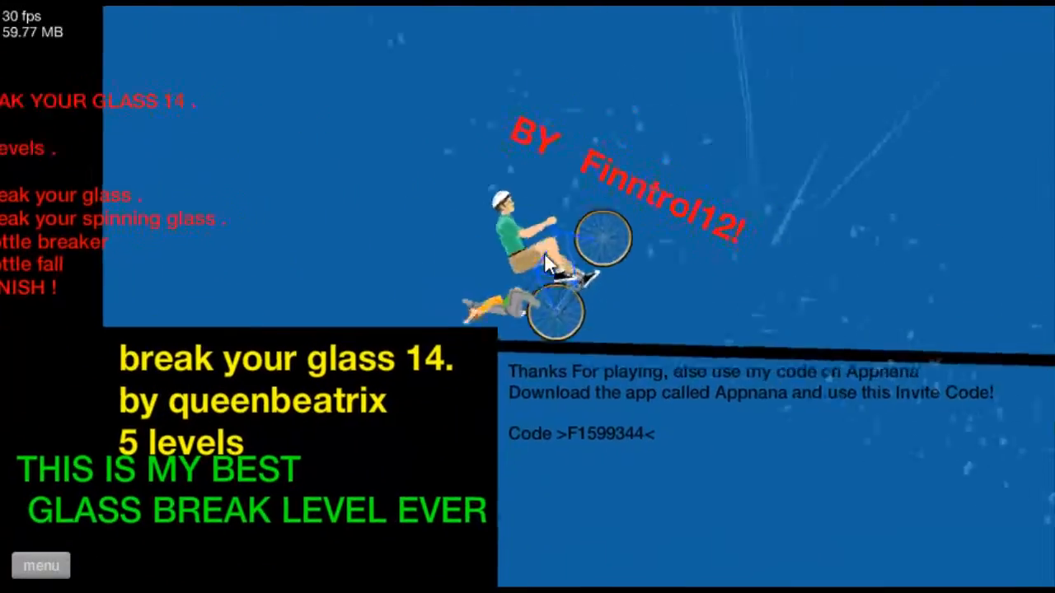
{"action": "key", "text": "Up"}
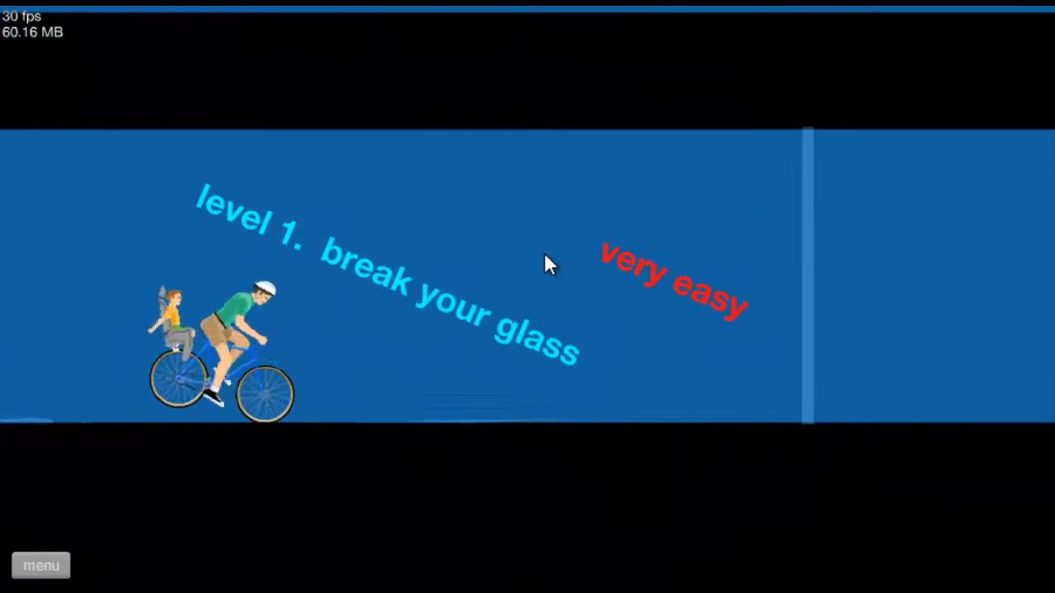
{"action": "key", "text": "Up"}
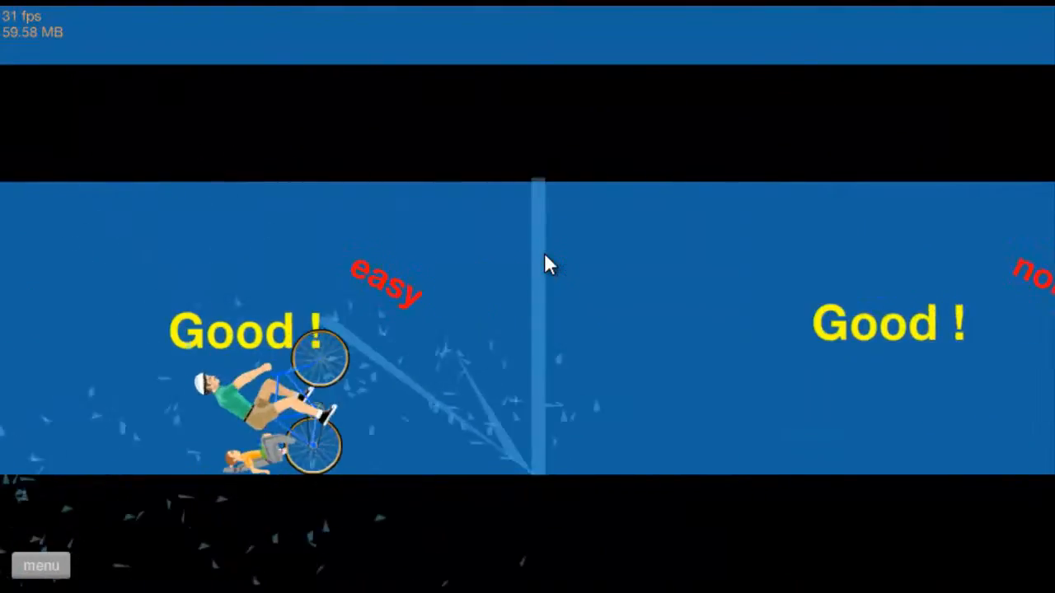
{"action": "key", "text": "Up"}
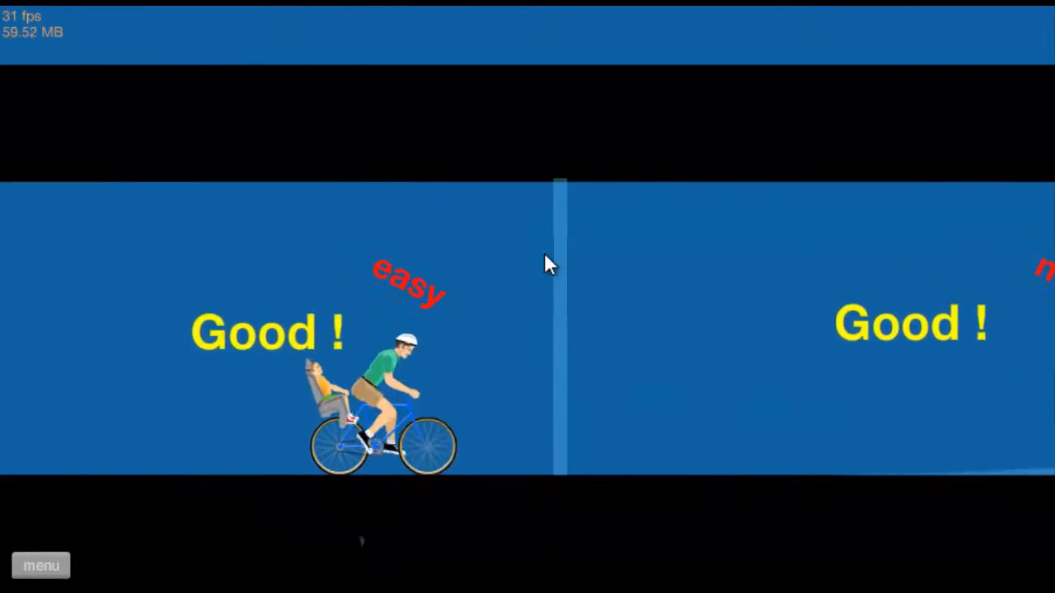
{"action": "key", "text": "Up"}
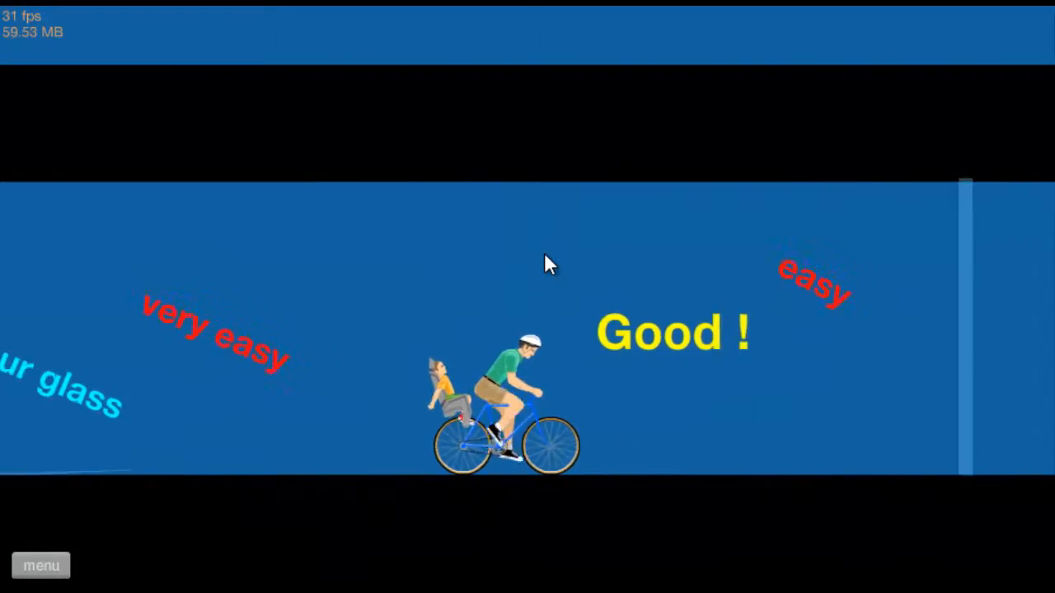
{"action": "key", "text": "Up"}
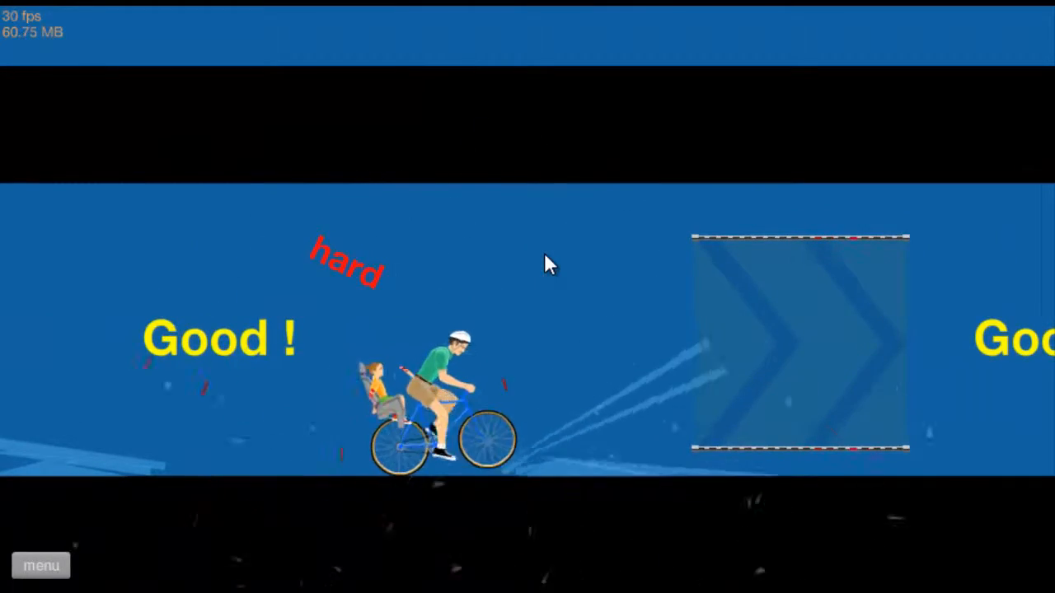
{"action": "key", "text": "Up"}
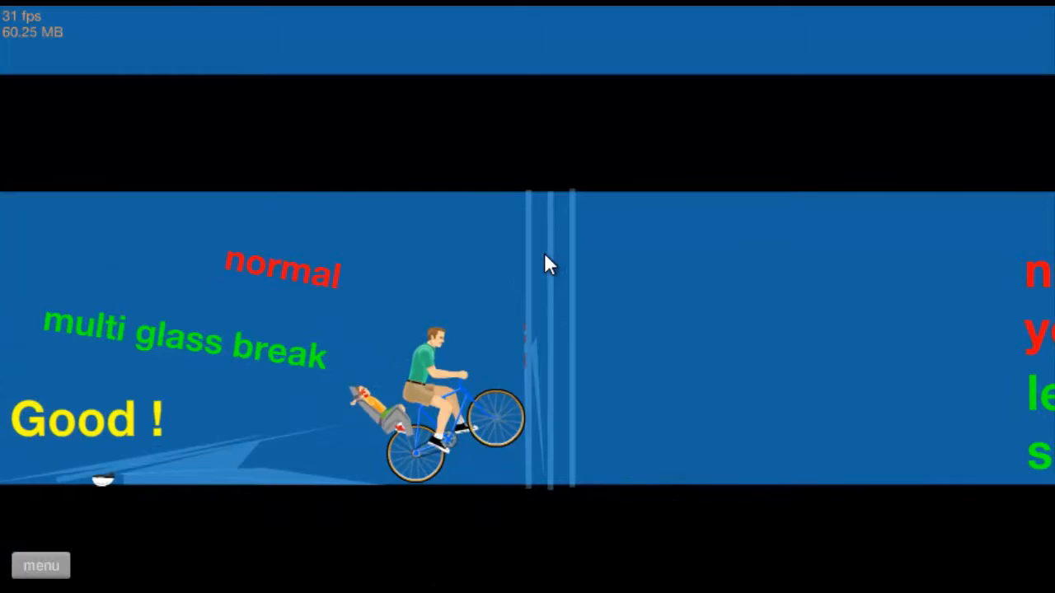
- Break through the harder and multi-pane glass walls to clear level 1
{"action": "key", "text": "Up"}
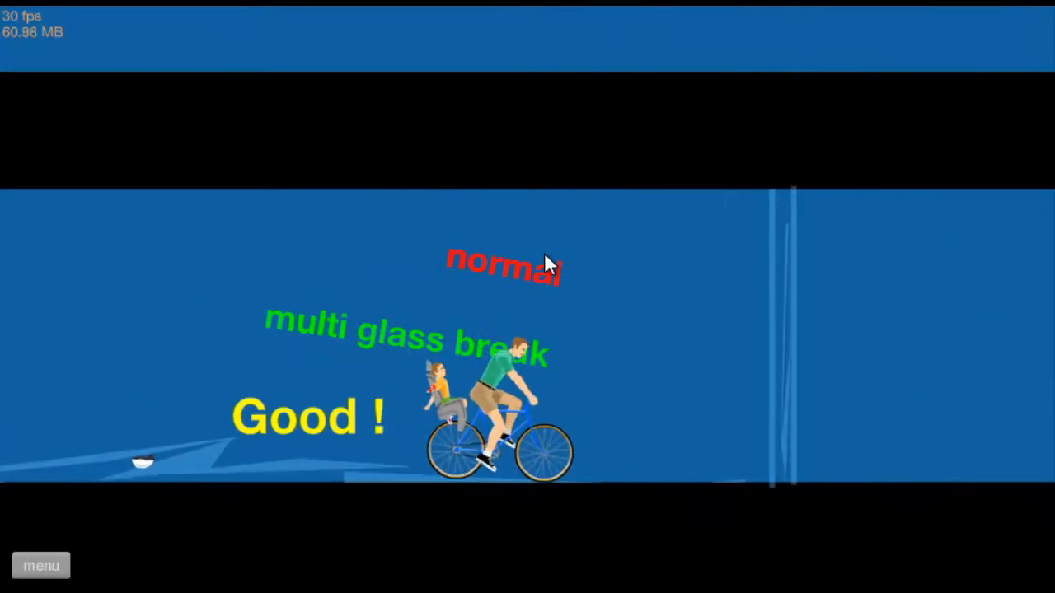
{"action": "key", "text": "Up"}
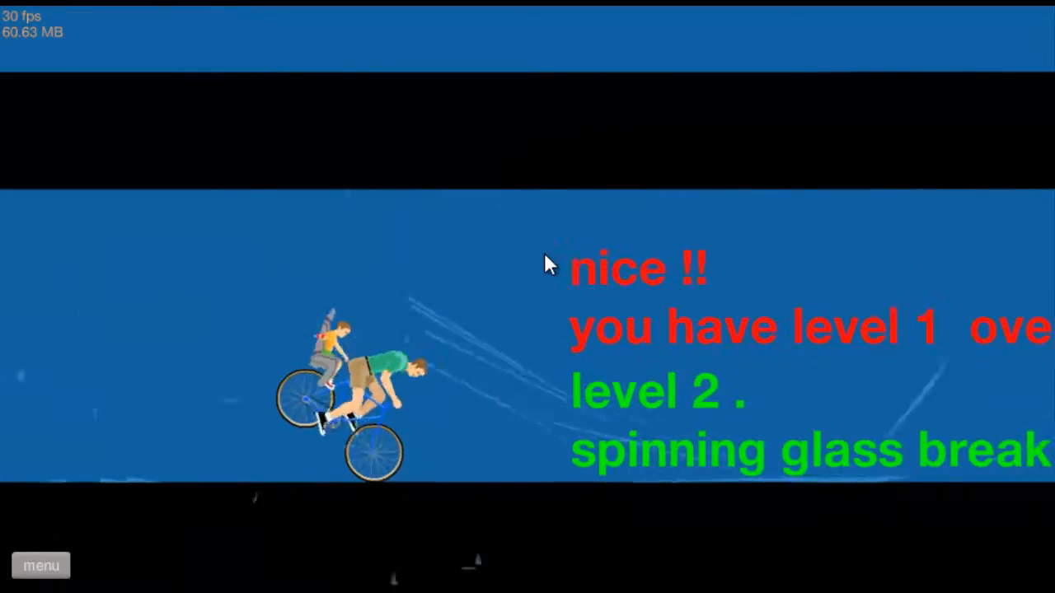
- Smash through the wider and very hard glass panes and ride on to the bottle breaker stage
{"action": "key", "text": "Up"}
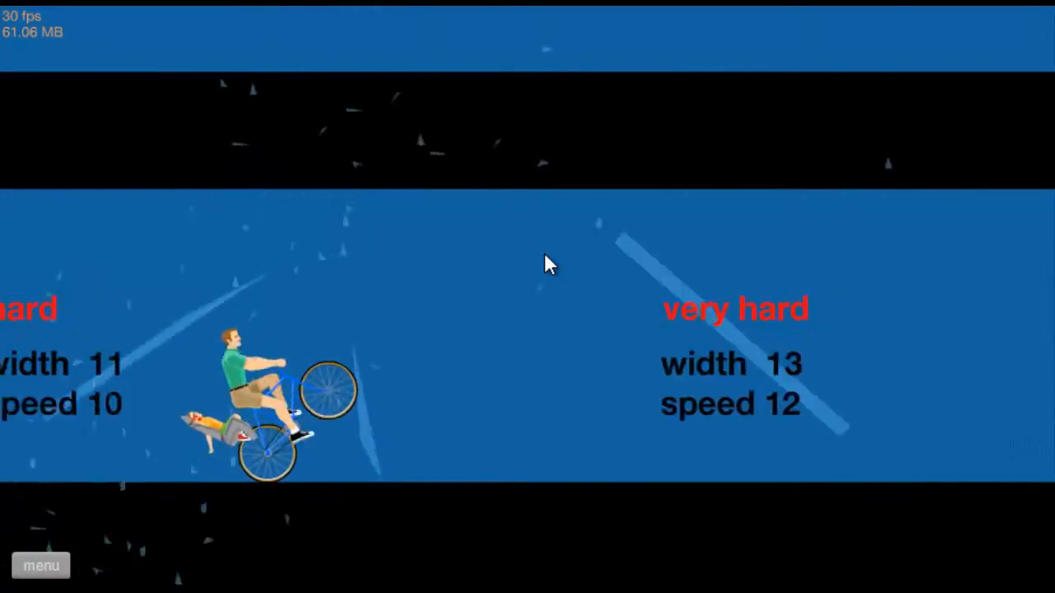
{"action": "key", "text": "Up"}
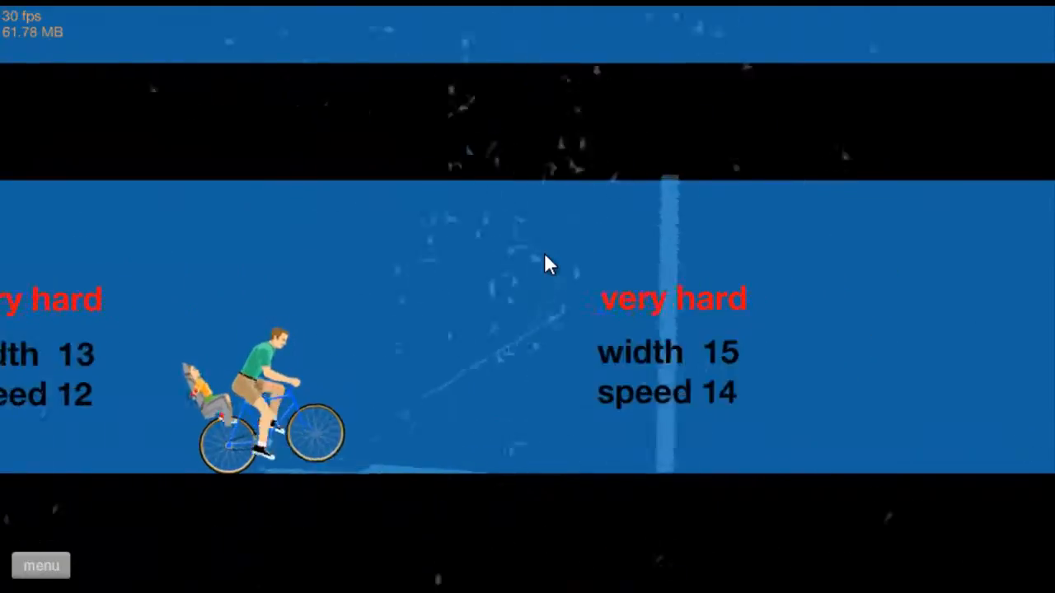
{"action": "key", "text": "Up"}
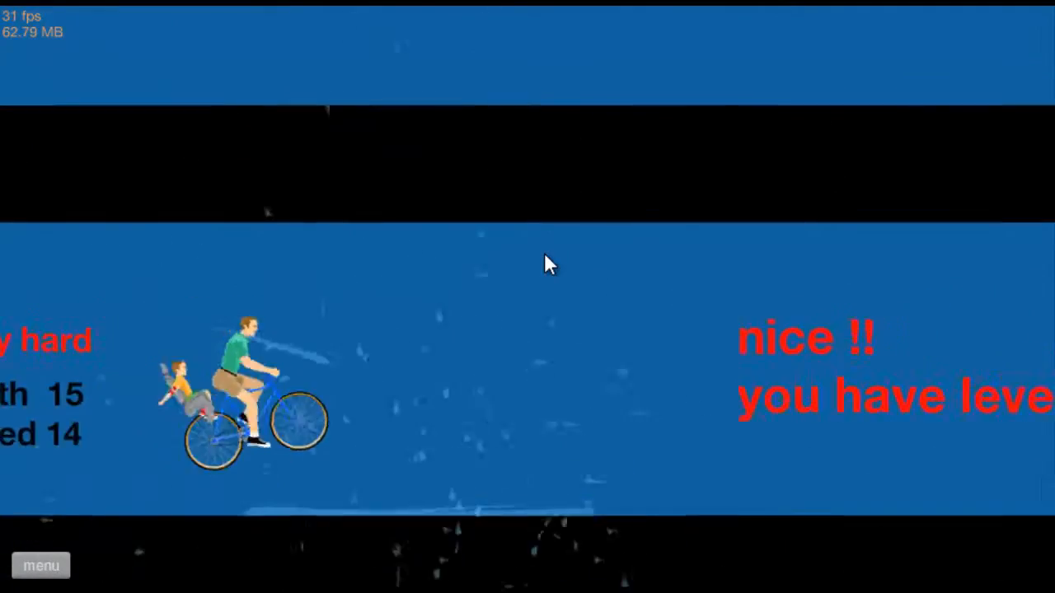
{"action": "key", "text": "Up"}
{"action": "key", "text": "Up"}
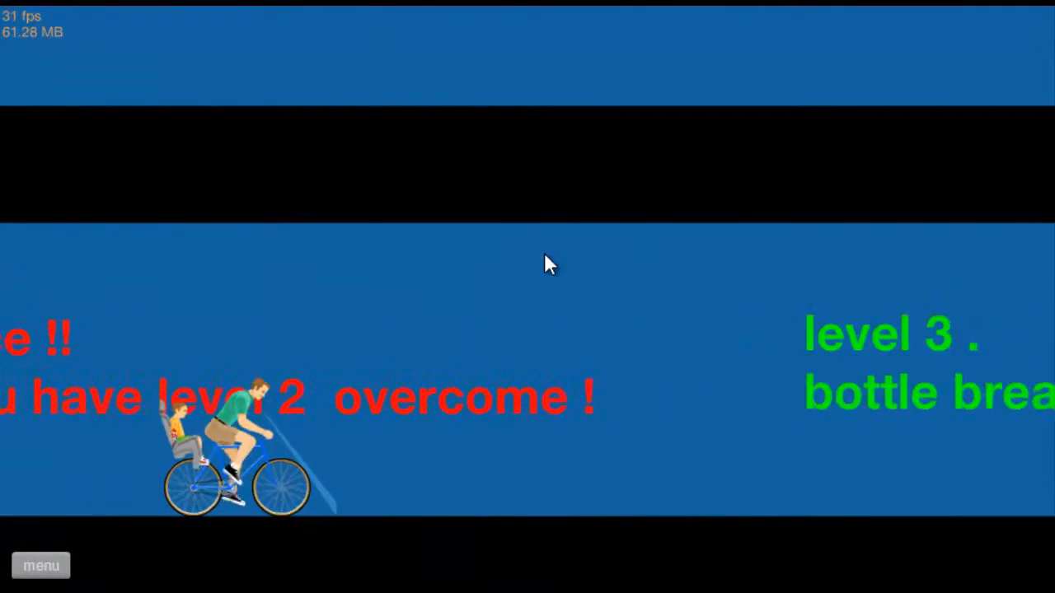
- Break the very easy, normal and hard bottle columns, backing up to recover from a crash
{"action": "key", "text": "Up"}
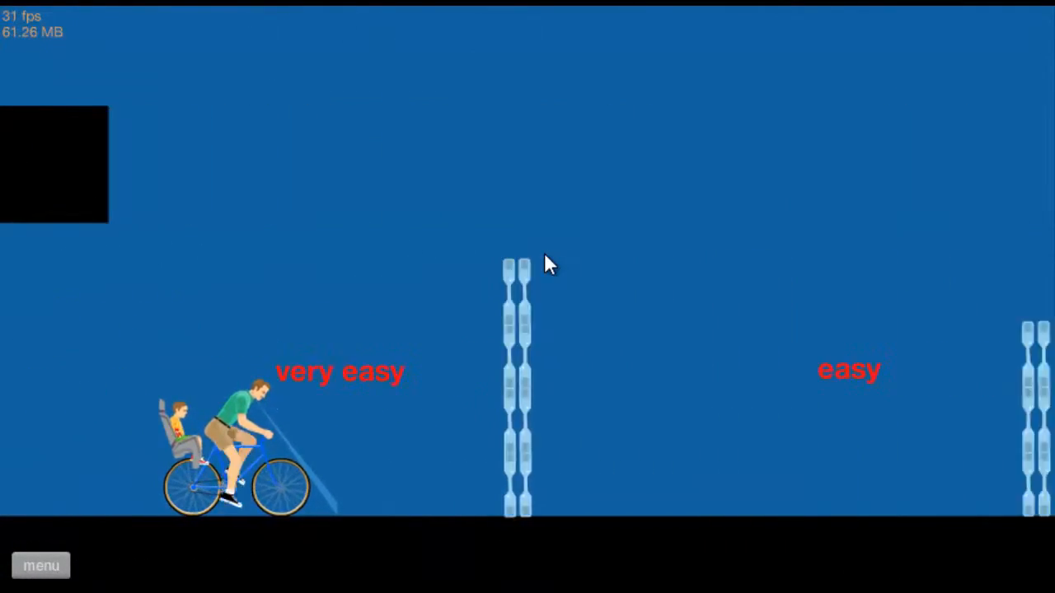
{"action": "key", "text": "Up"}
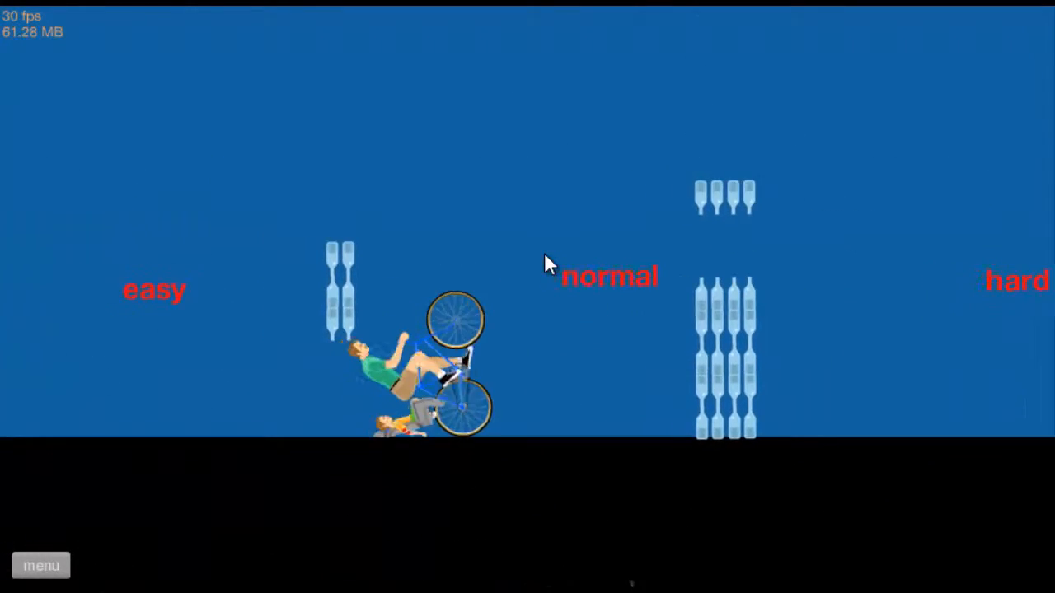
{"action": "key", "text": "Down"}
{"action": "key", "text": "Down"}
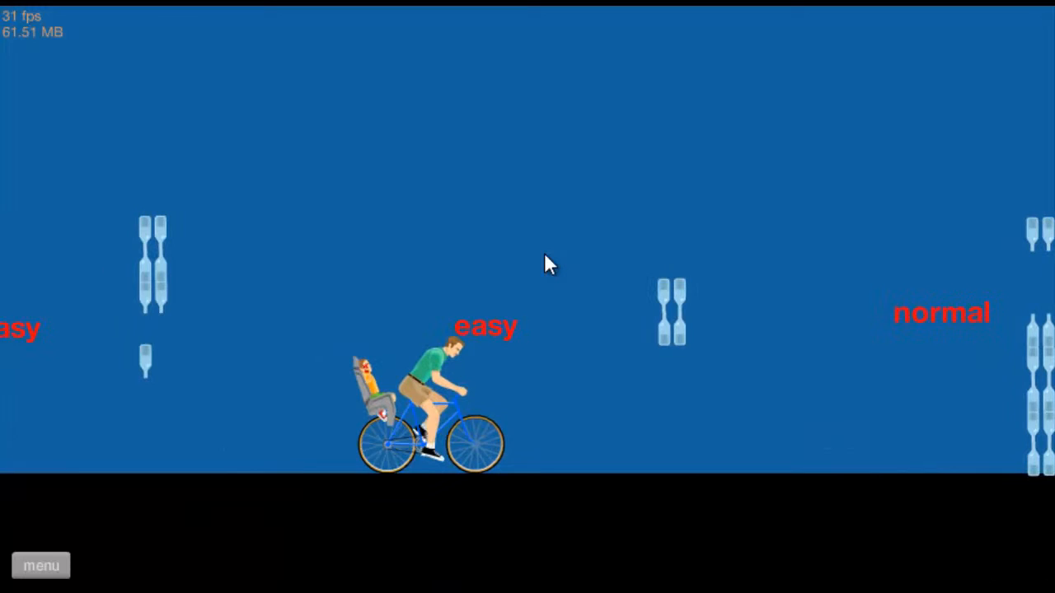
{"action": "key", "text": "Up"}
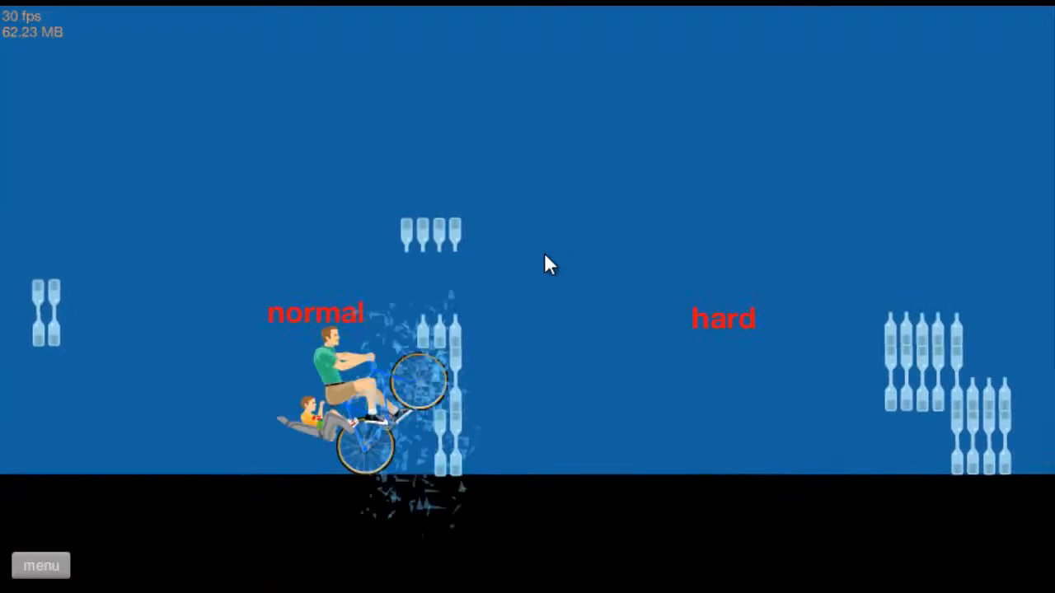
{"action": "key", "text": "Up"}
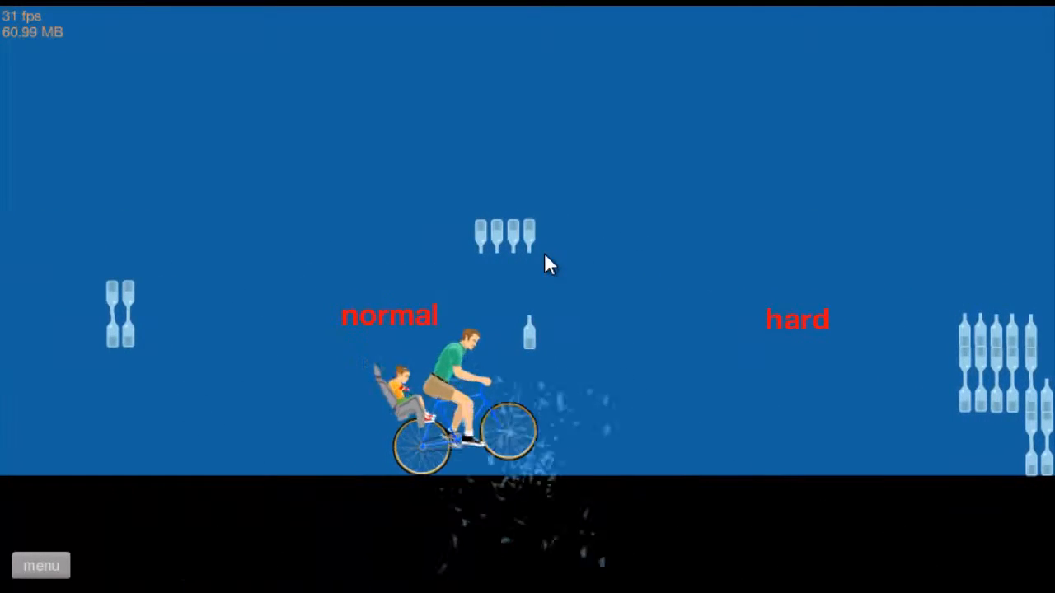
{"action": "key", "text": "Up"}
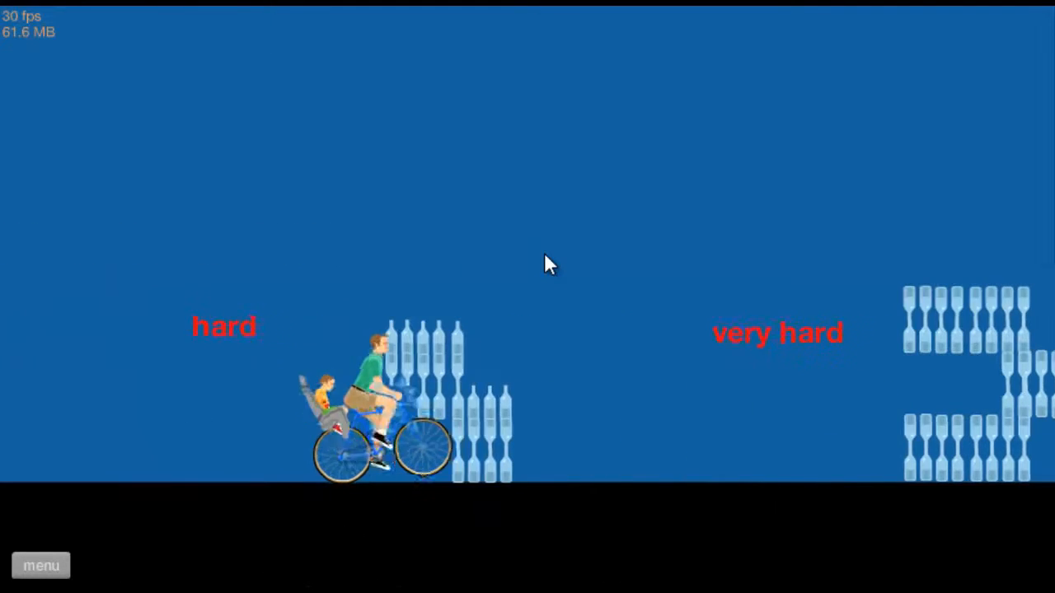
{"action": "key", "text": "Up"}
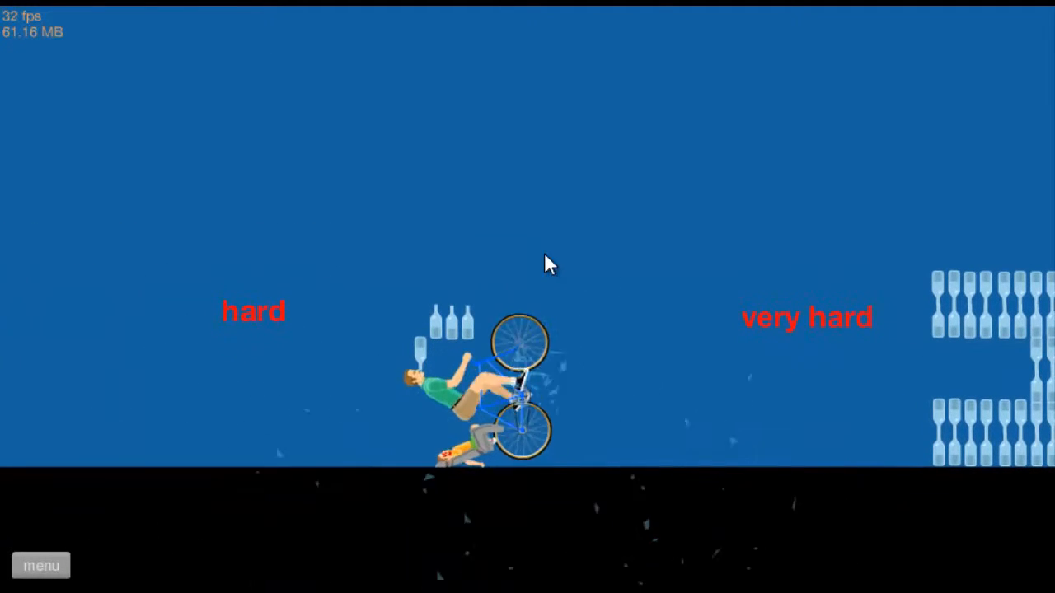
- Restart at checkpoints until the very hard glass wall breaks, overcoming level 3 toward level 4
{"action": "key", "text": "Tab"}
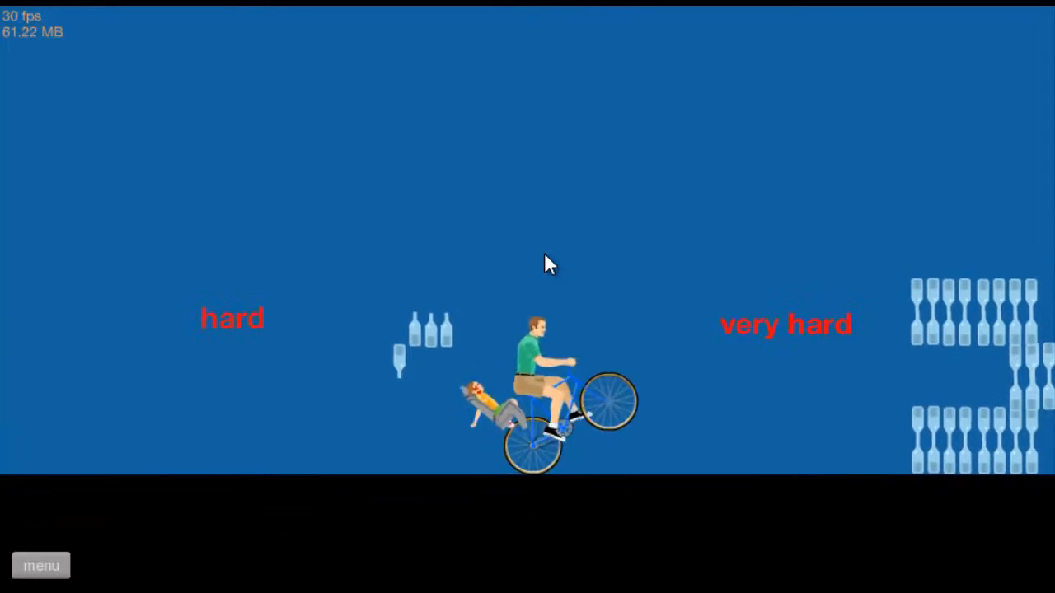
{"action": "key", "text": "Up"}
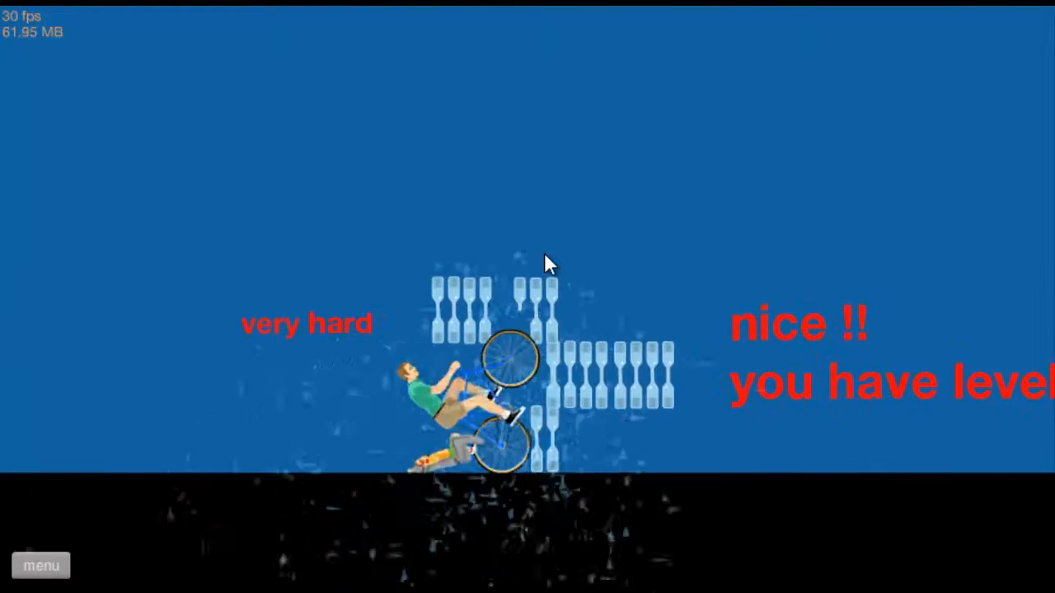
{"action": "key", "text": "Tab"}
{"action": "key", "text": "Down"}
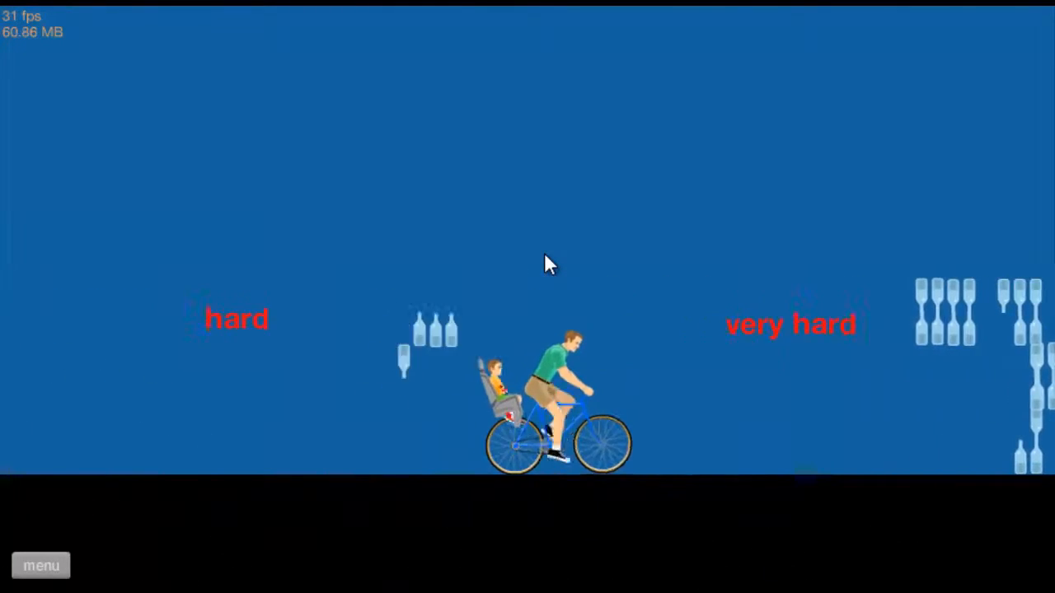
{"action": "key", "text": "Up"}
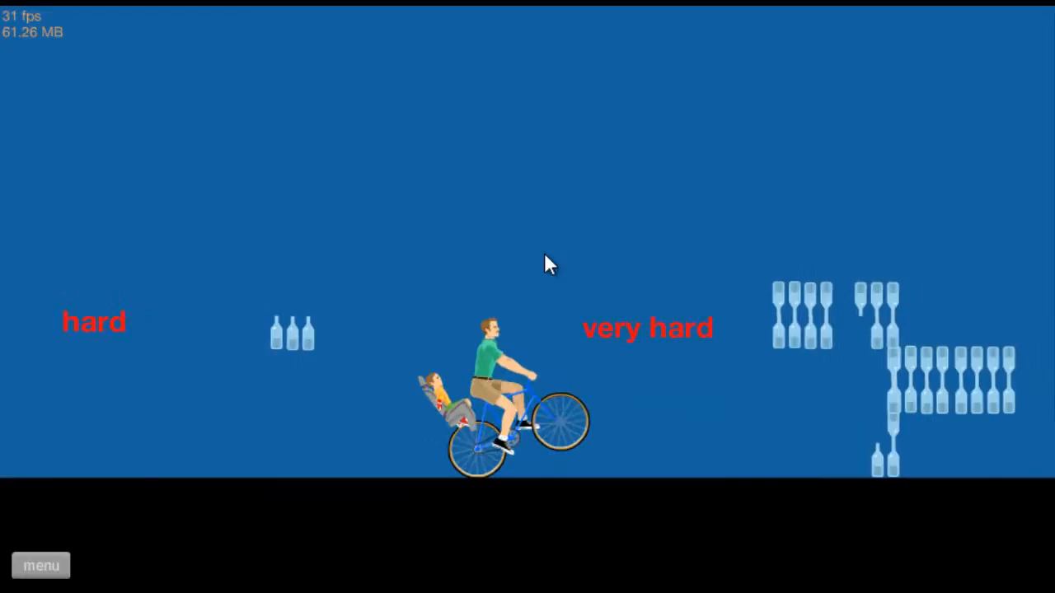
{"action": "key", "text": "Up"}
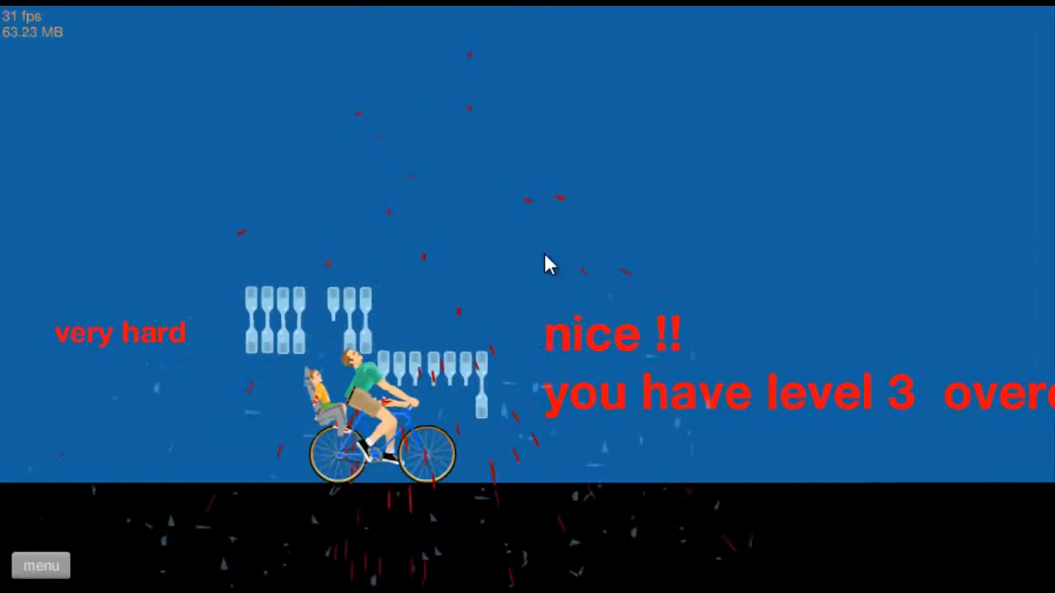
{"action": "key", "text": "Down"}
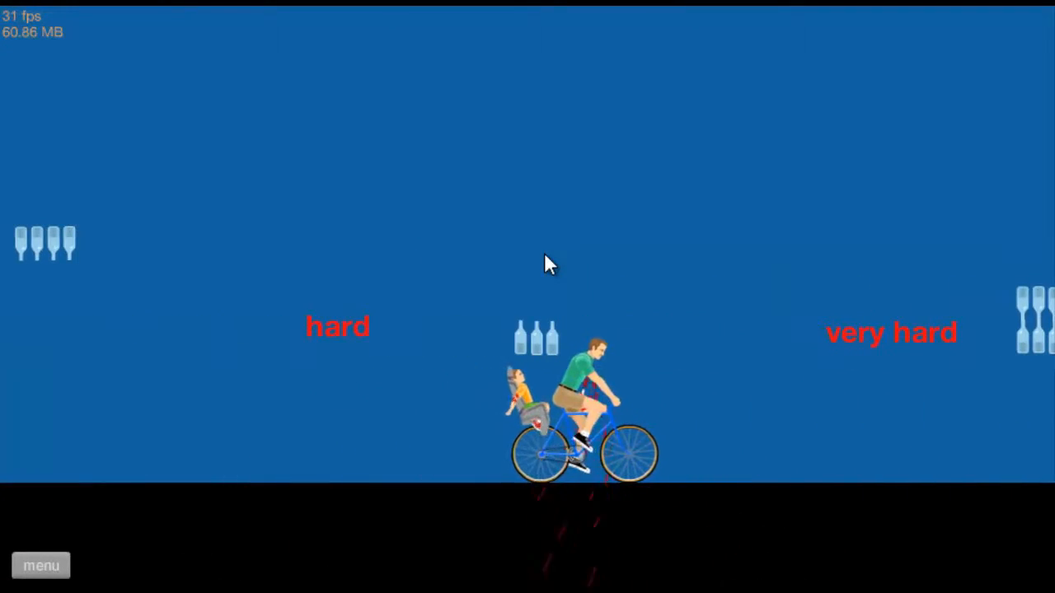
{"action": "key", "text": "Up"}
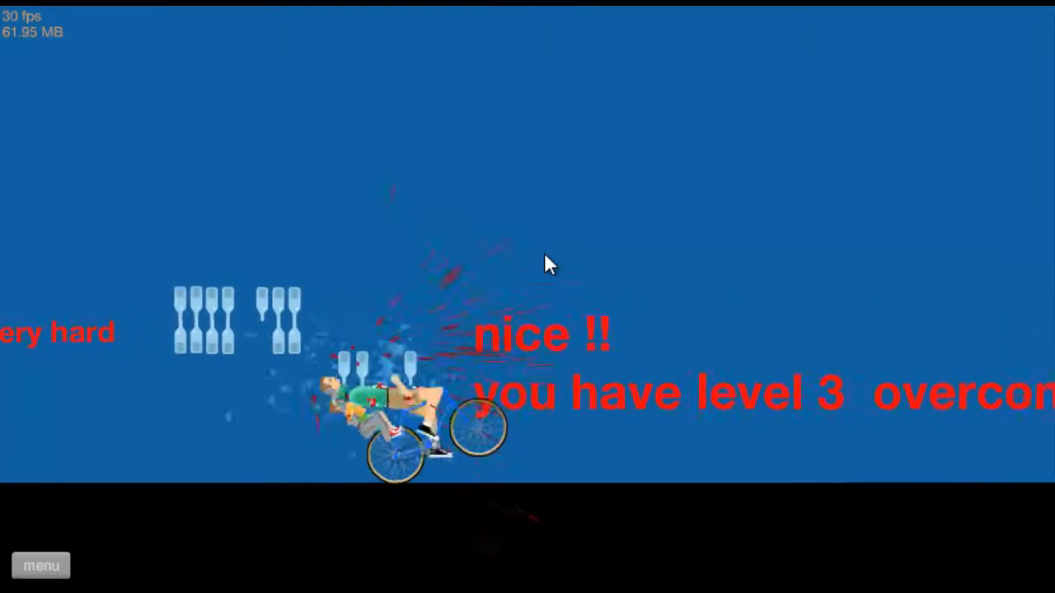
{"action": "key", "text": "Up"}
{"action": "key", "text": "Up"}
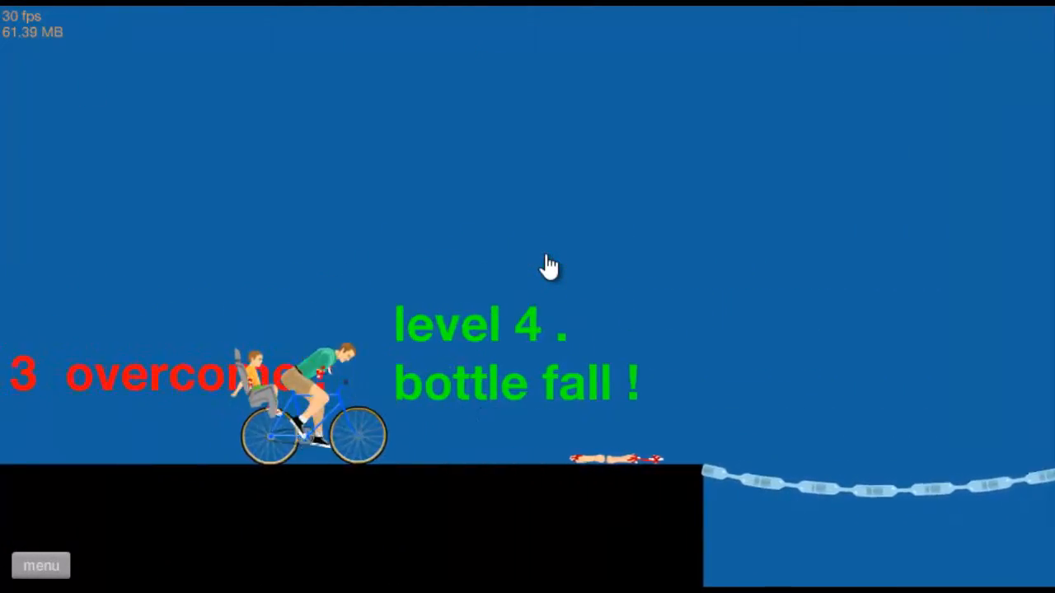
- Ride past level 4 to the finish for a 102.27 s Victory, exit to the list and start Bottle Run
{"action": "key", "text": "Up"}
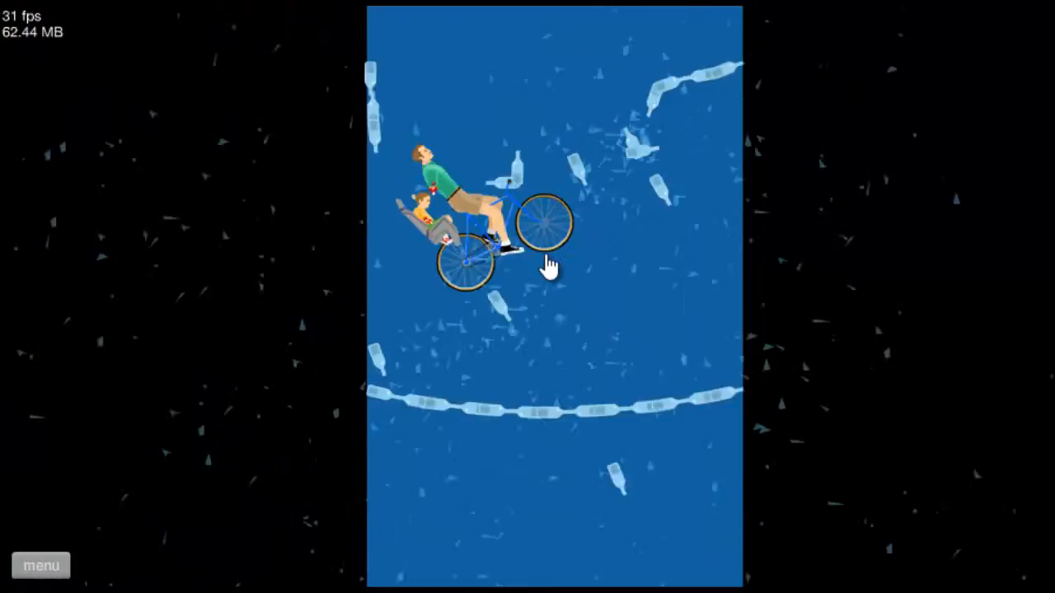
{"action": "key", "text": "Up"}
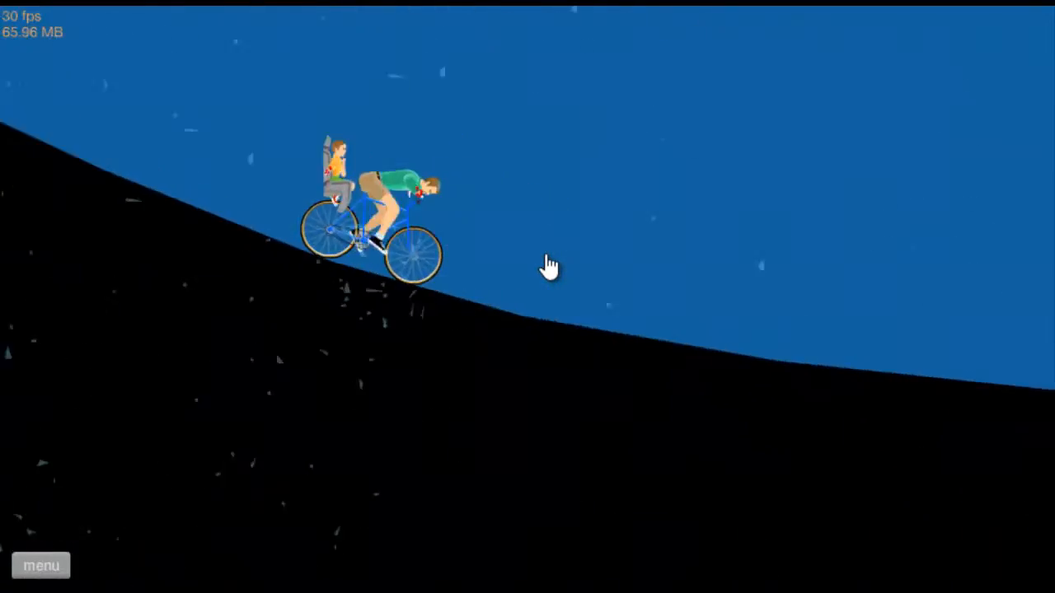
{"action": "key", "text": "Up"}
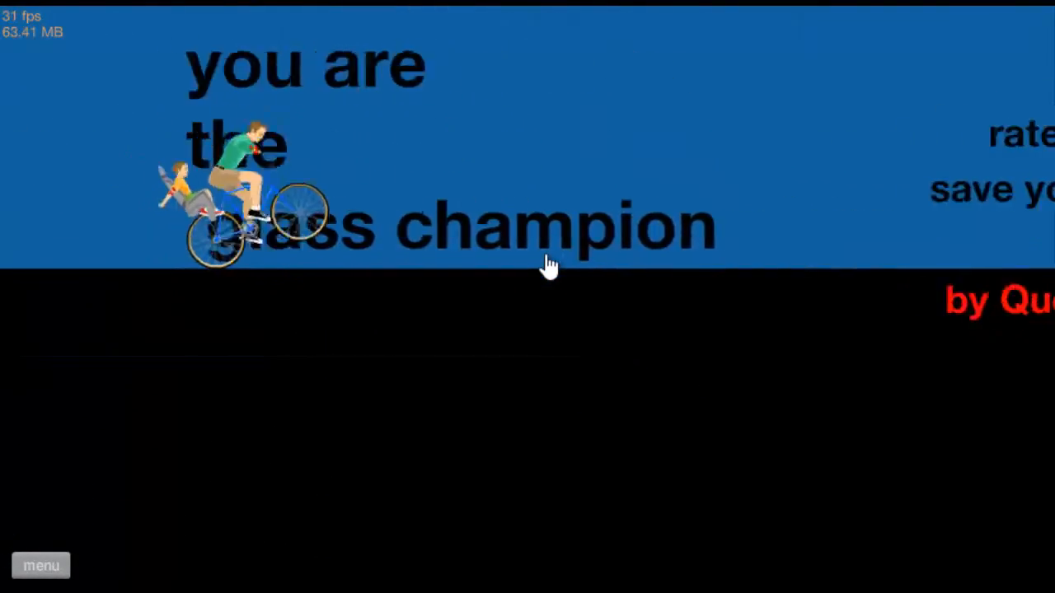
{"action": "key", "text": "Up"}
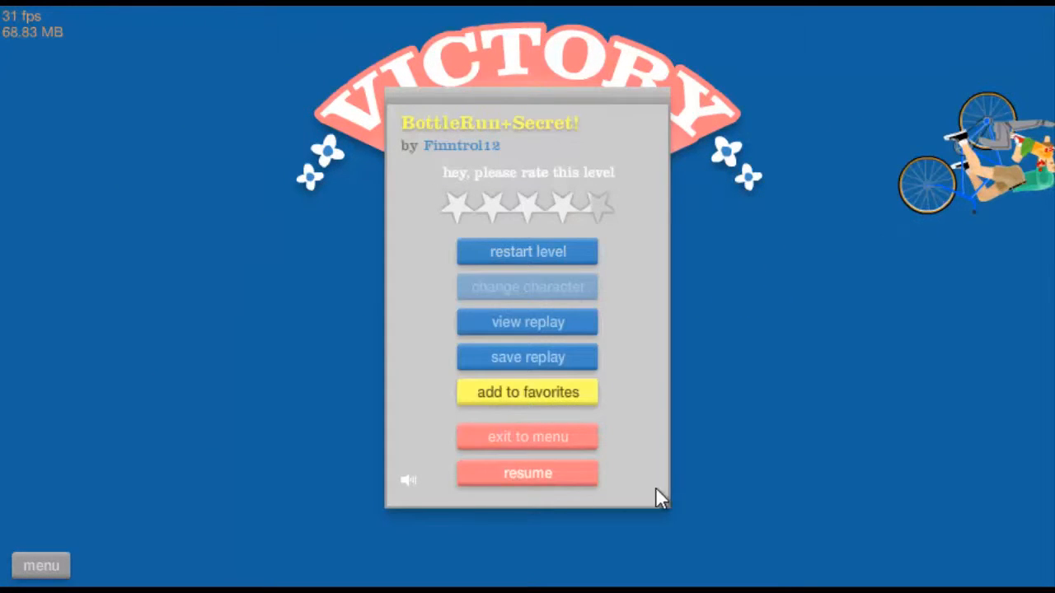
{"action": "left_click", "coordinate": [515, 445]}
{"action": "scroll", "coordinate": [635, 334], "scroll_direction": "down", "scroll_amount": 3}
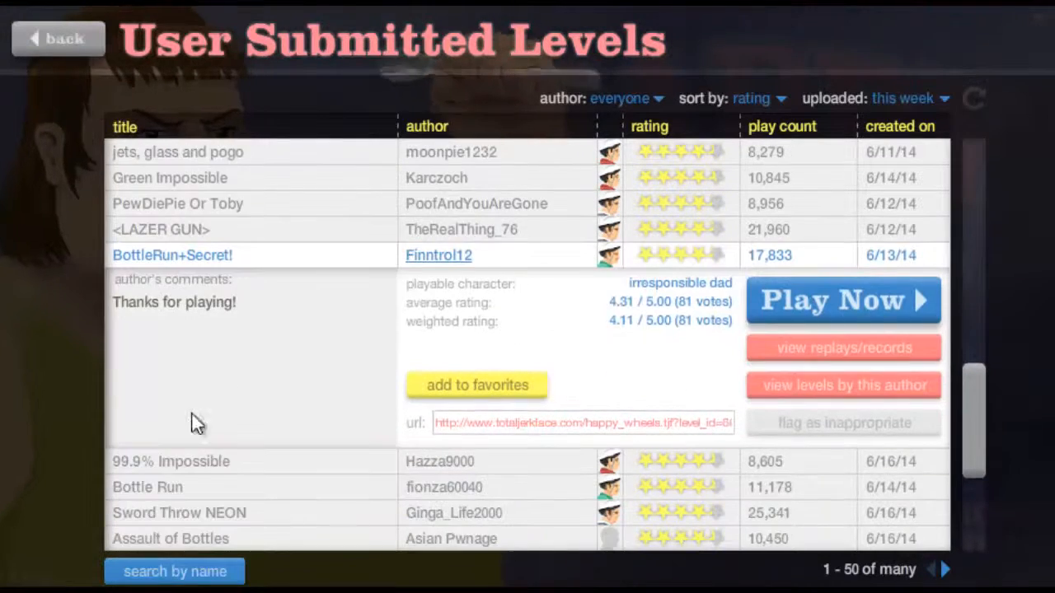
{"action": "scroll", "coordinate": [190, 462], "scroll_direction": "down", "scroll_amount": 2}
{"action": "left_click", "coordinate": [148, 435]}
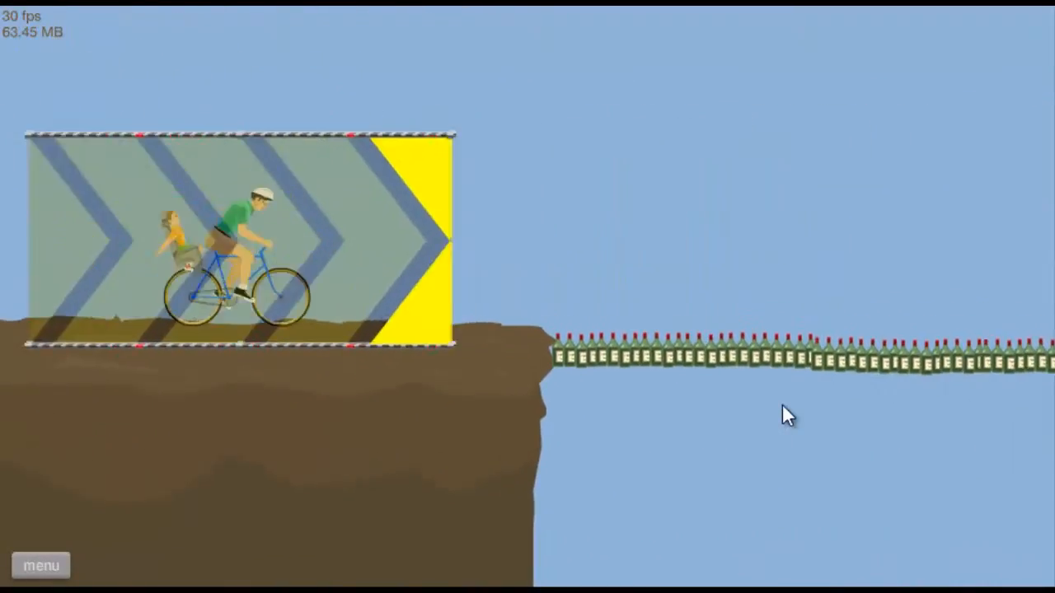
- Attempt the bottle bridge, restarting Bottle Run from the pause menu after each crash
{"action": "key", "text": "Escape"}
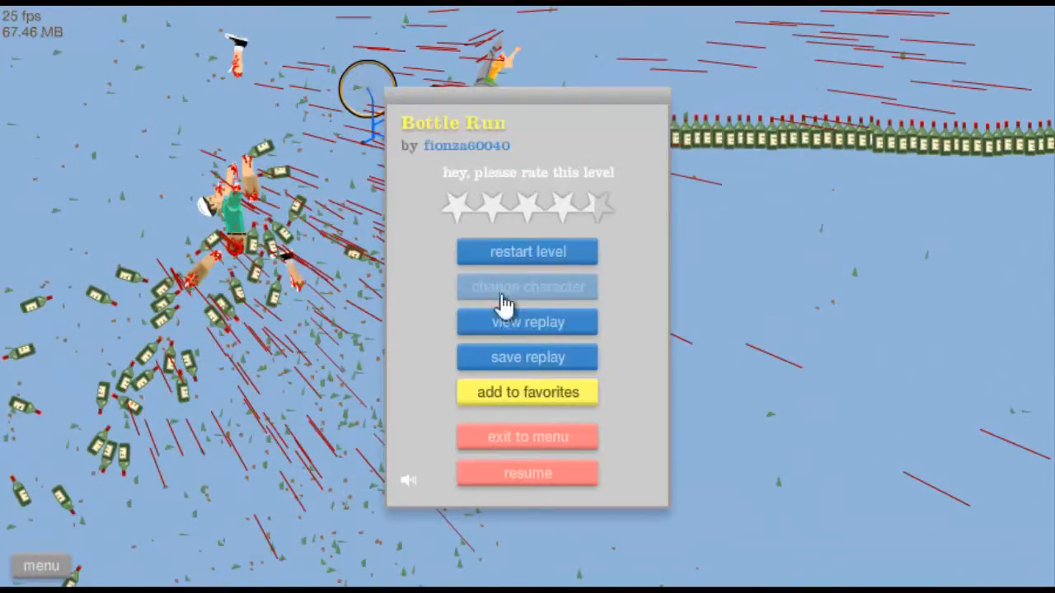
{"action": "left_click", "coordinate": [470, 257]}
{"action": "key", "text": "Up"}
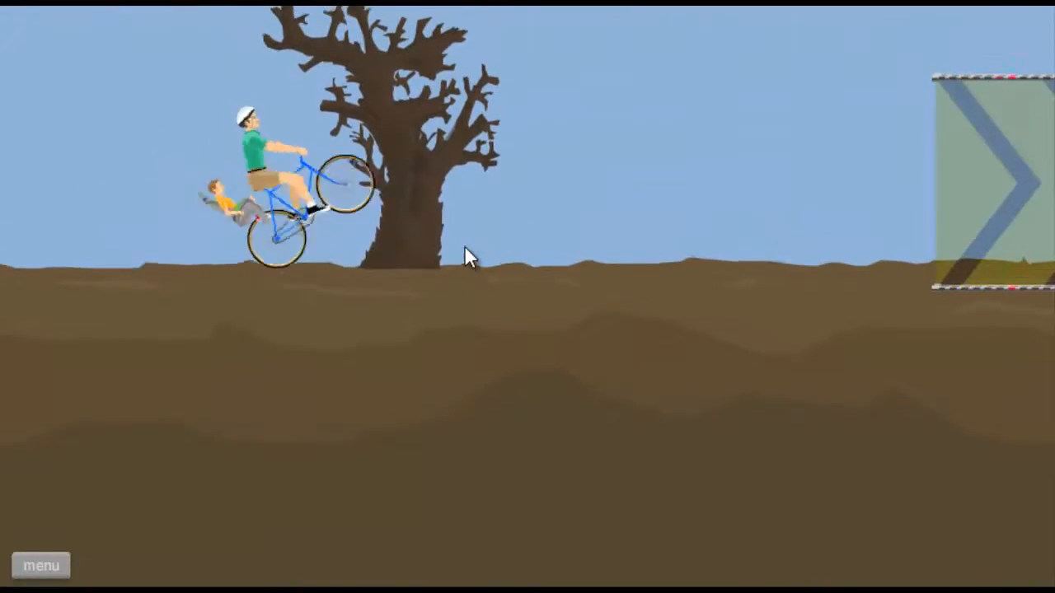
{"action": "key", "text": "Up"}
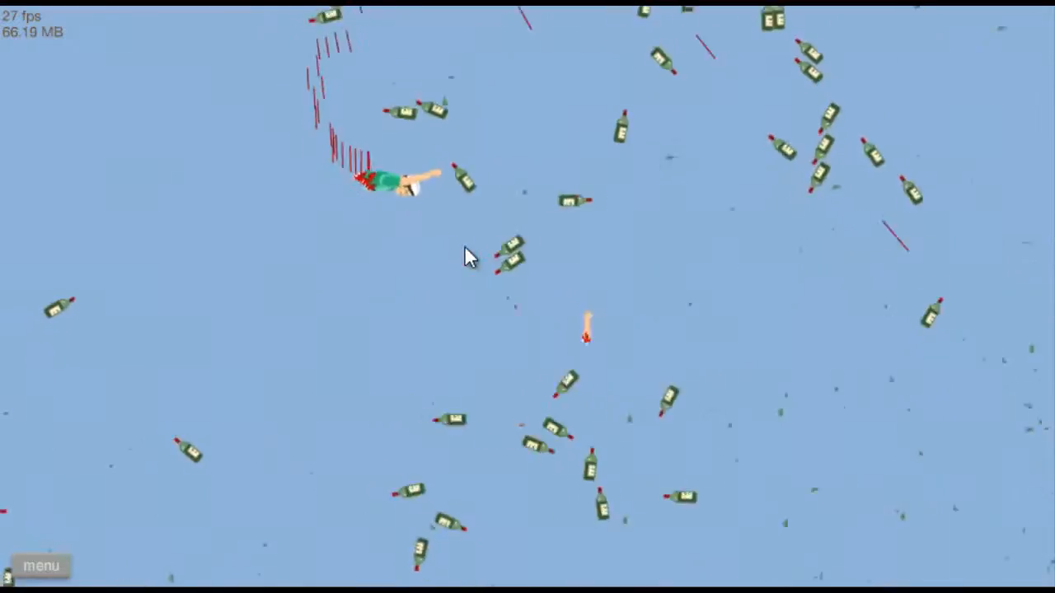
{"action": "key", "text": "Escape"}
{"action": "left_click", "coordinate": [554, 252]}
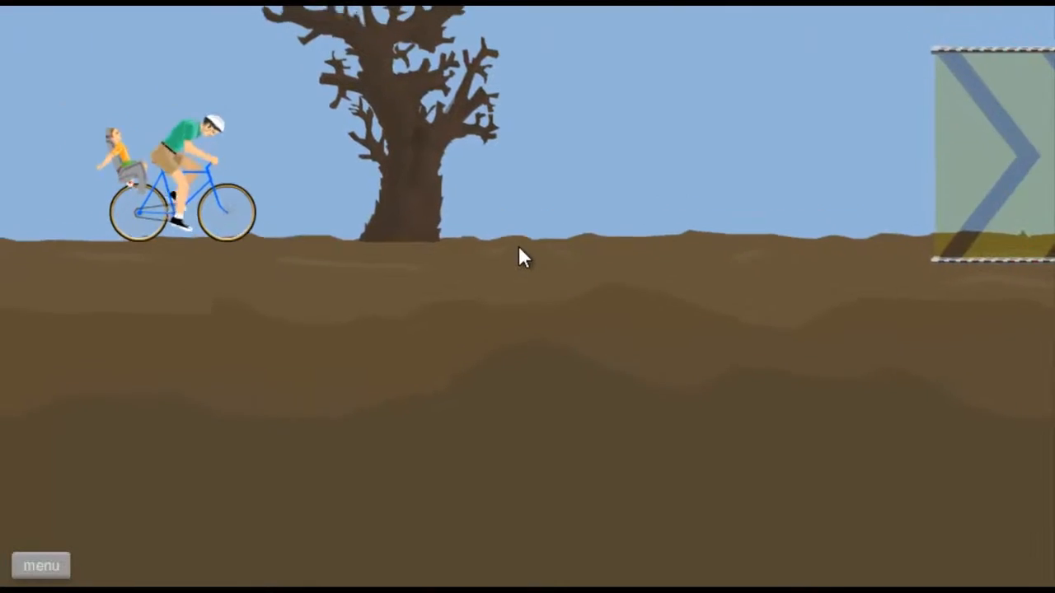
{"action": "key", "text": "Up"}
{"action": "key", "text": "Up"}
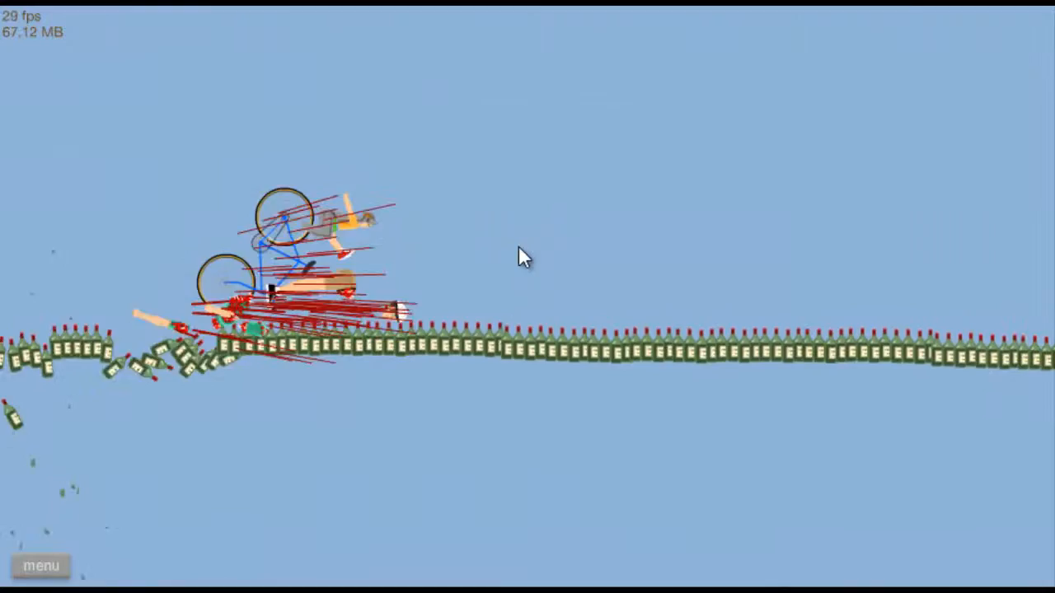
{"action": "key", "text": "Escape"}
{"action": "left_click", "coordinate": [523, 257]}
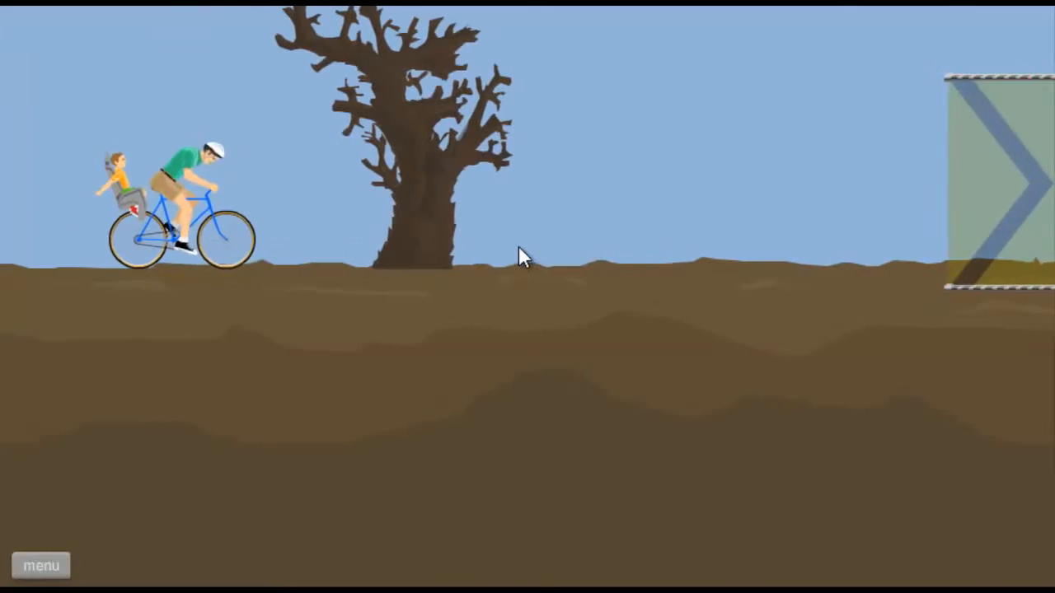
- Ride through the boost across the bridge to the finish flag for a 5.50 s Victory
{"action": "key", "text": "Up"}
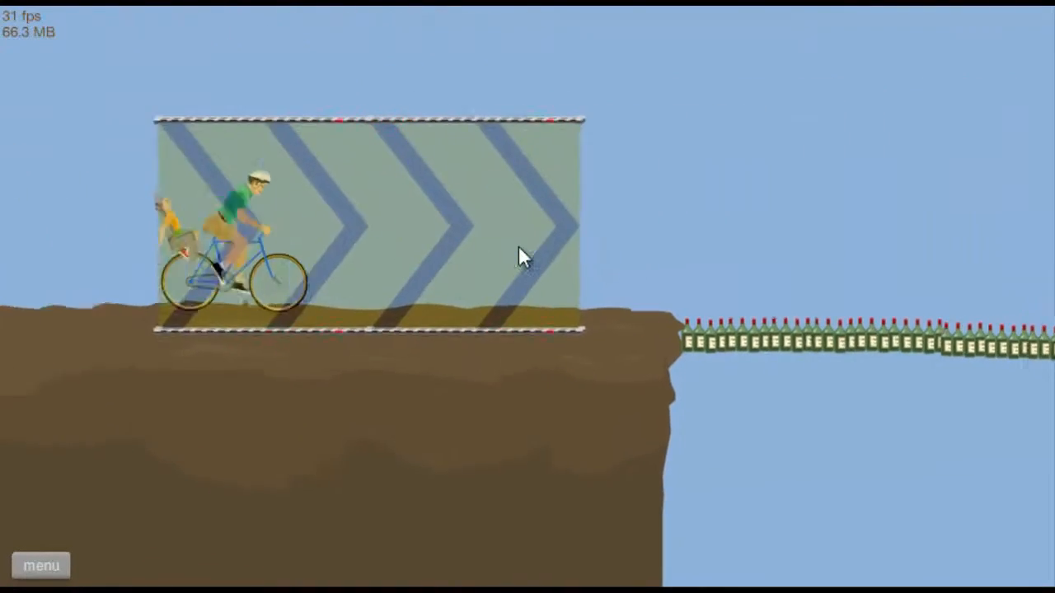
{"action": "key", "text": "Up"}
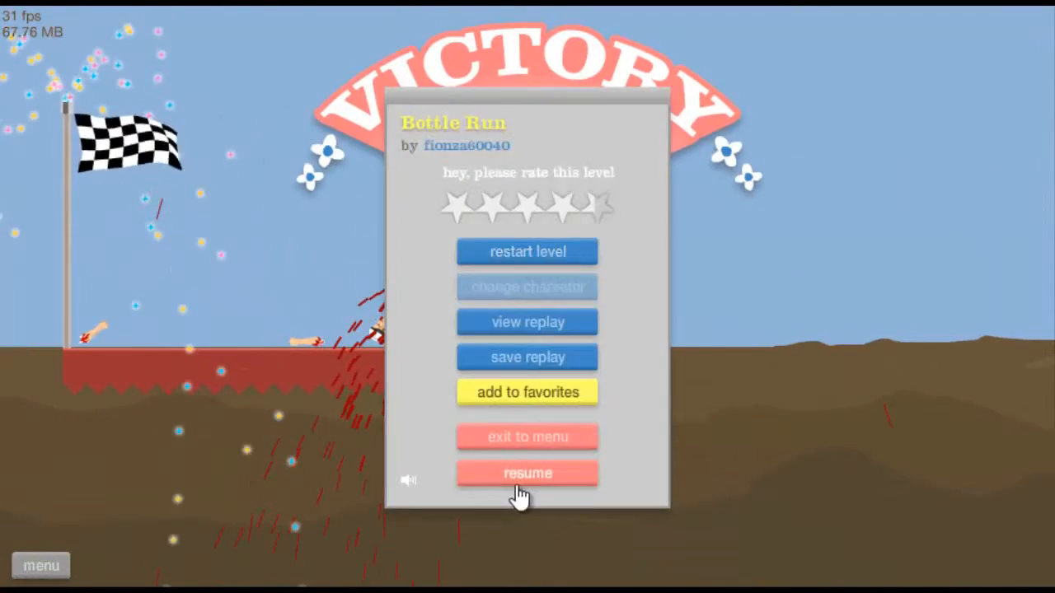
{"action": "left_click", "coordinate": [527, 473]}
{"action": "key", "text": "Escape"}
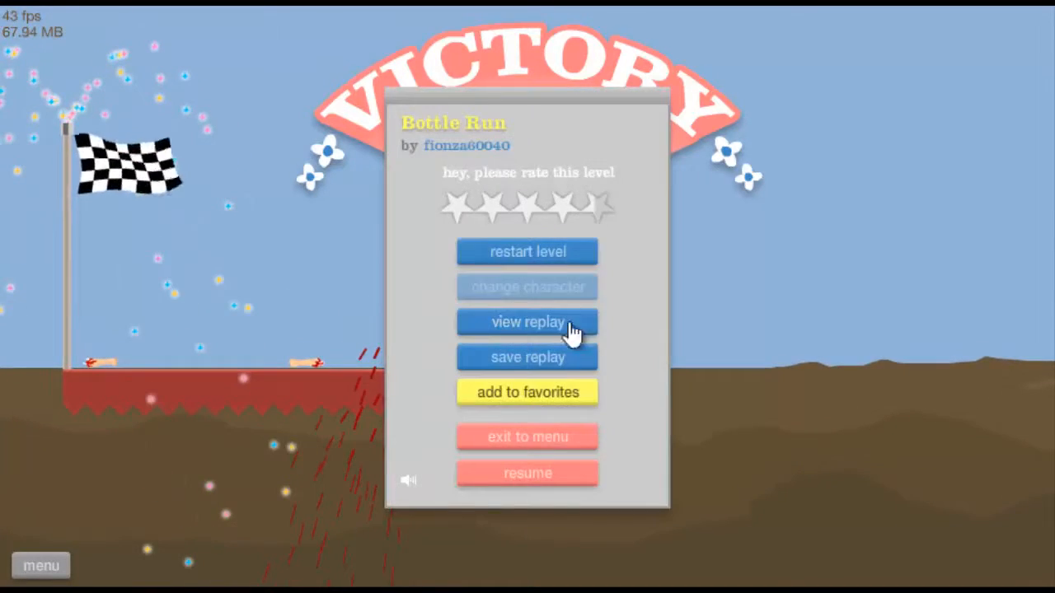
- Return to the User Submitted Levels list and start Soccerball Launcher!
{"action": "left_click", "coordinate": [527, 437]}
{"action": "scroll", "coordinate": [527, 412], "scroll_direction": "down", "scroll_amount": 3}
{"action": "scroll", "coordinate": [330, 412], "scroll_direction": "down", "scroll_amount": 2}
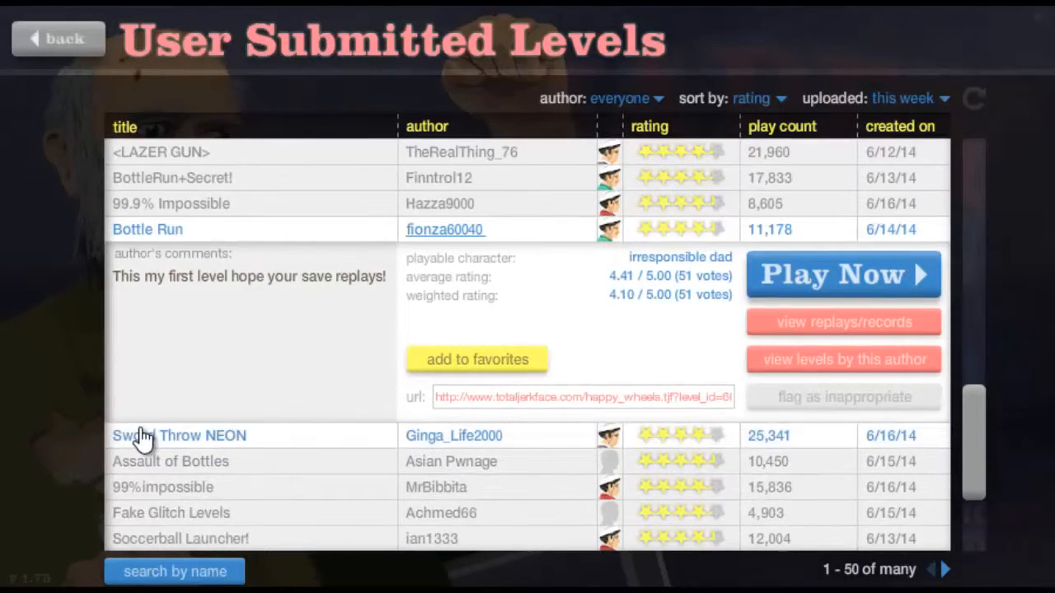
{"action": "left_click", "coordinate": [144, 436]}
{"action": "scroll", "coordinate": [144, 437], "scroll_direction": "down", "scroll_amount": 2}
{"action": "scroll", "coordinate": [145, 436], "scroll_direction": "down", "scroll_amount": 2}
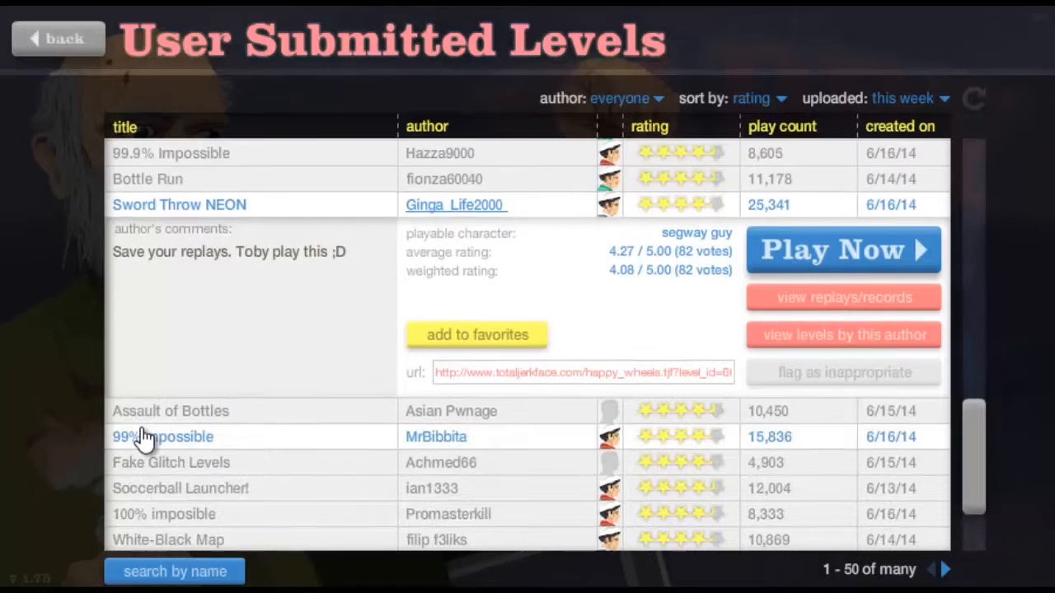
{"action": "scroll", "coordinate": [144, 437], "scroll_direction": "down", "scroll_amount": 2}
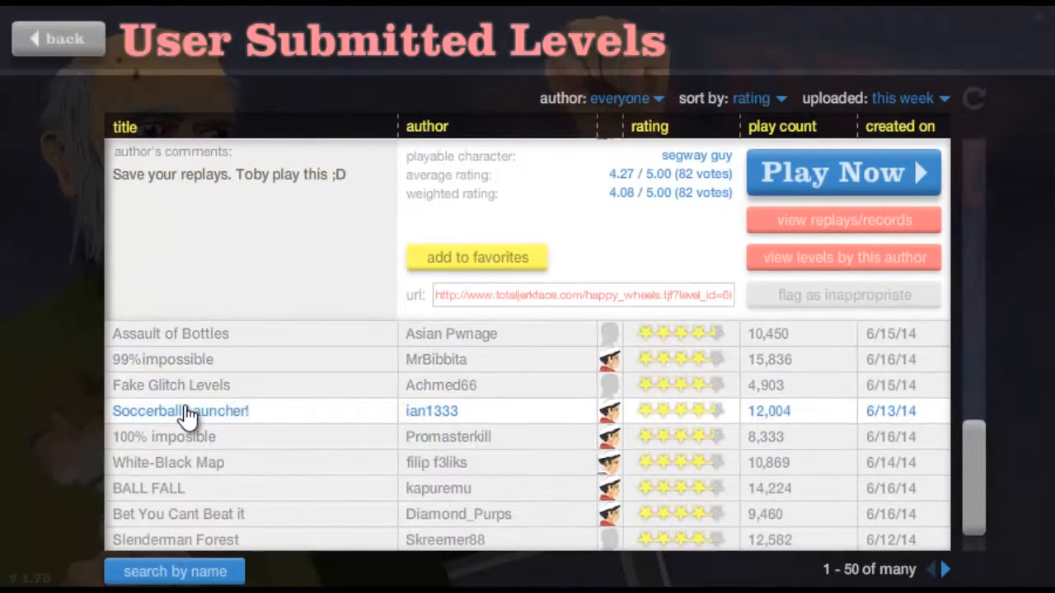
{"action": "left_click", "coordinate": [393, 411]}
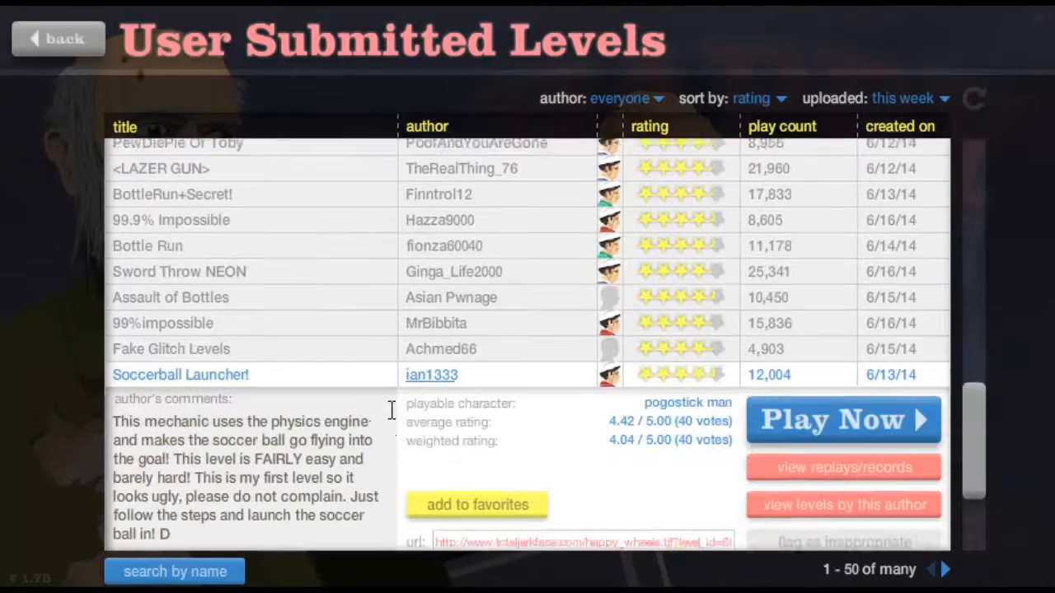
{"action": "scroll", "coordinate": [577, 371], "scroll_direction": "down", "scroll_amount": 1}
{"action": "left_click", "coordinate": [791, 404]}
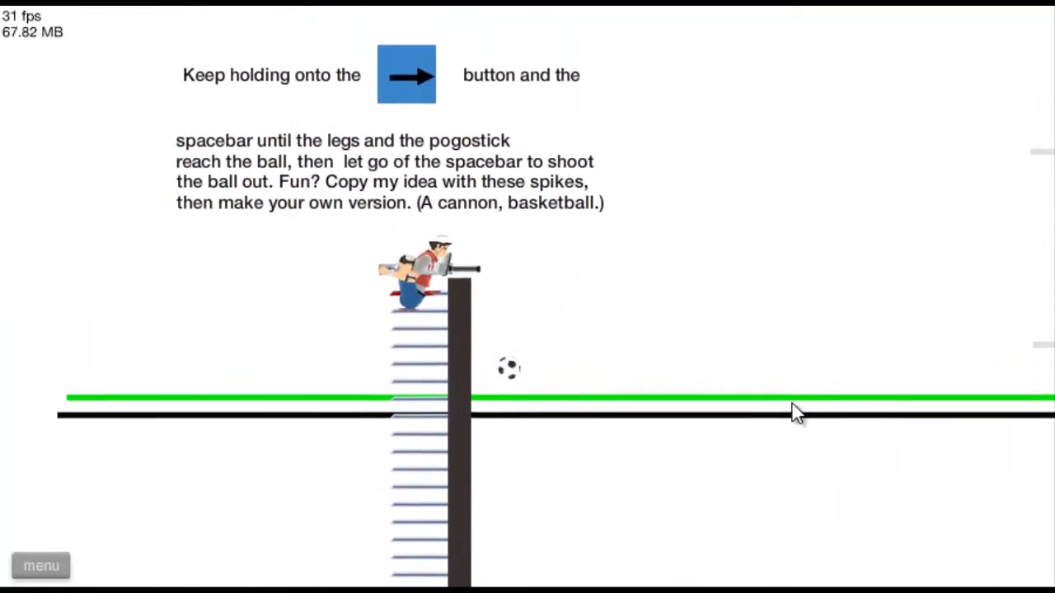
- Restart Soccerball Launcher! twice, then bounce the pogostick rider to launch the ball
{"action": "key", "text": "Escape"}
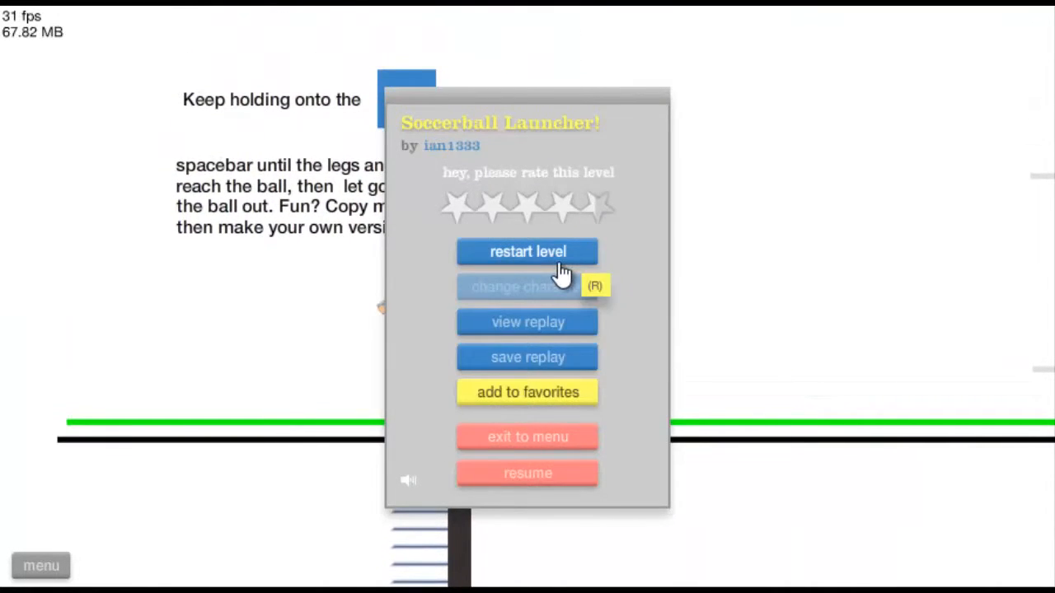
{"action": "left_click", "coordinate": [543, 256]}
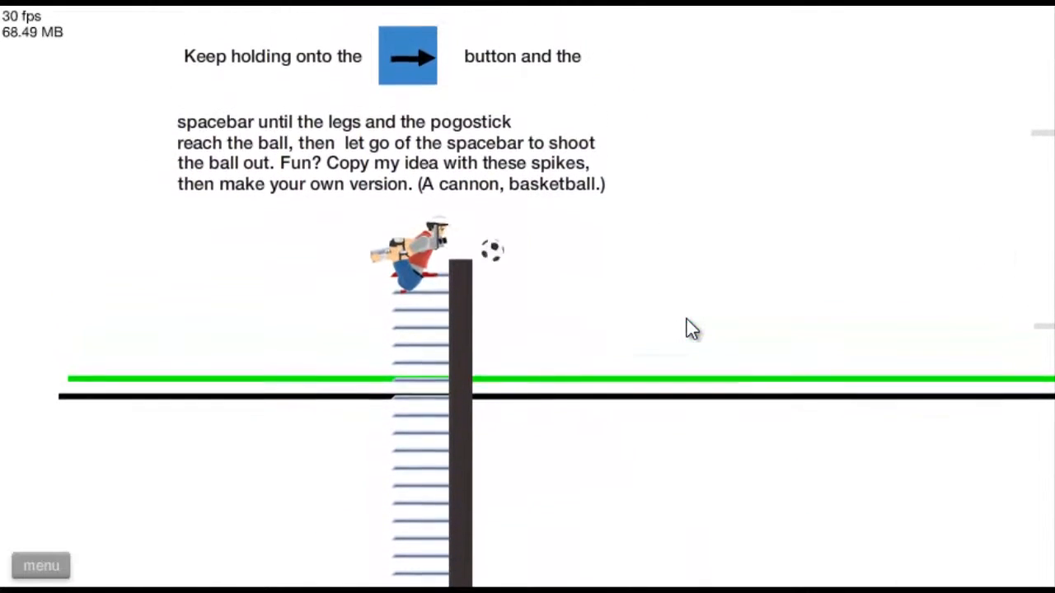
{"action": "key", "text": "Escape"}
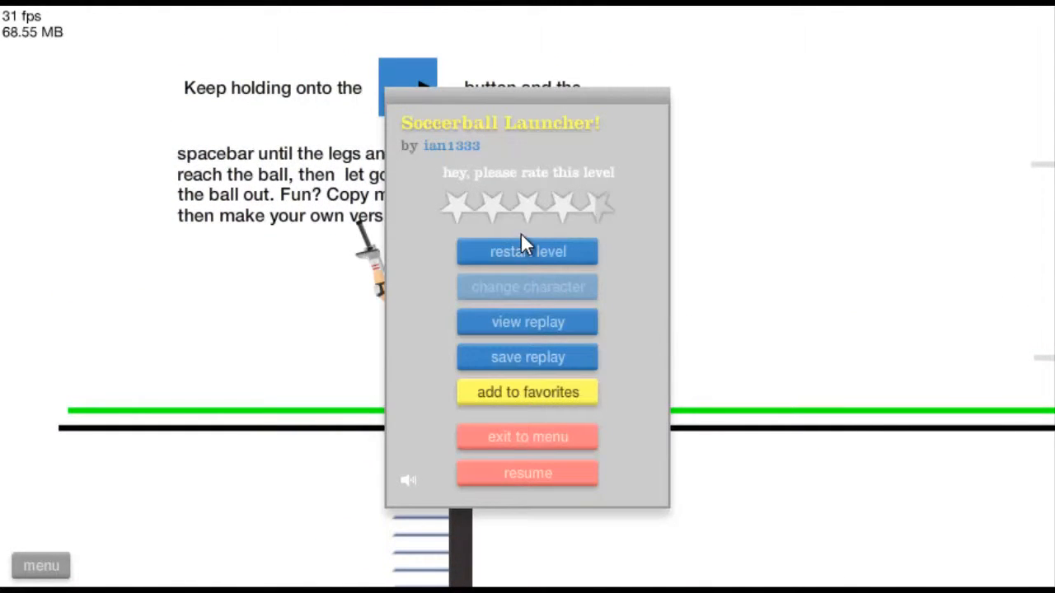
{"action": "left_click", "coordinate": [528, 251]}
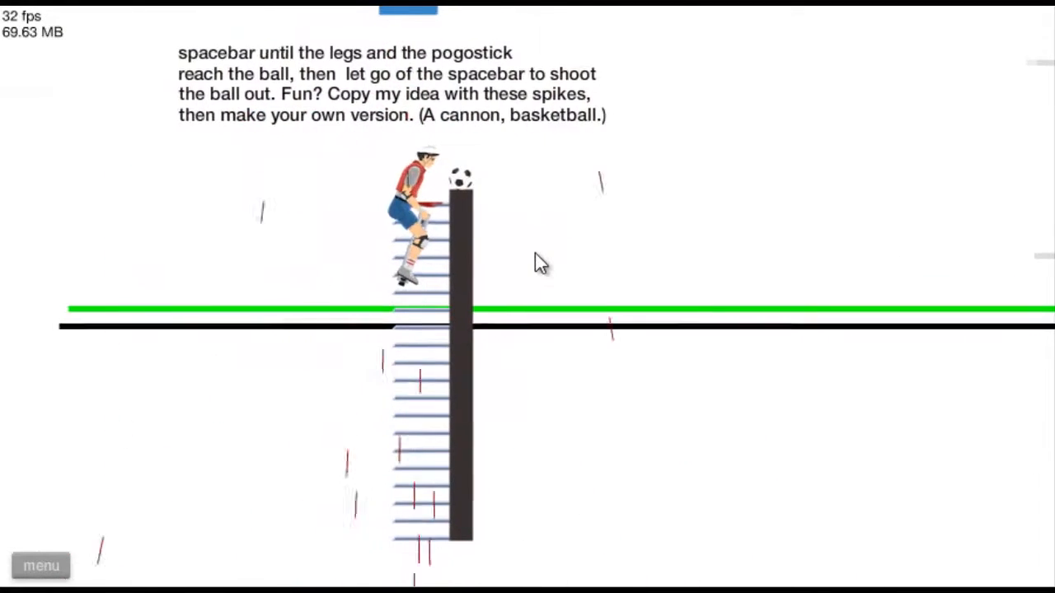
{"action": "key", "text": "space"}
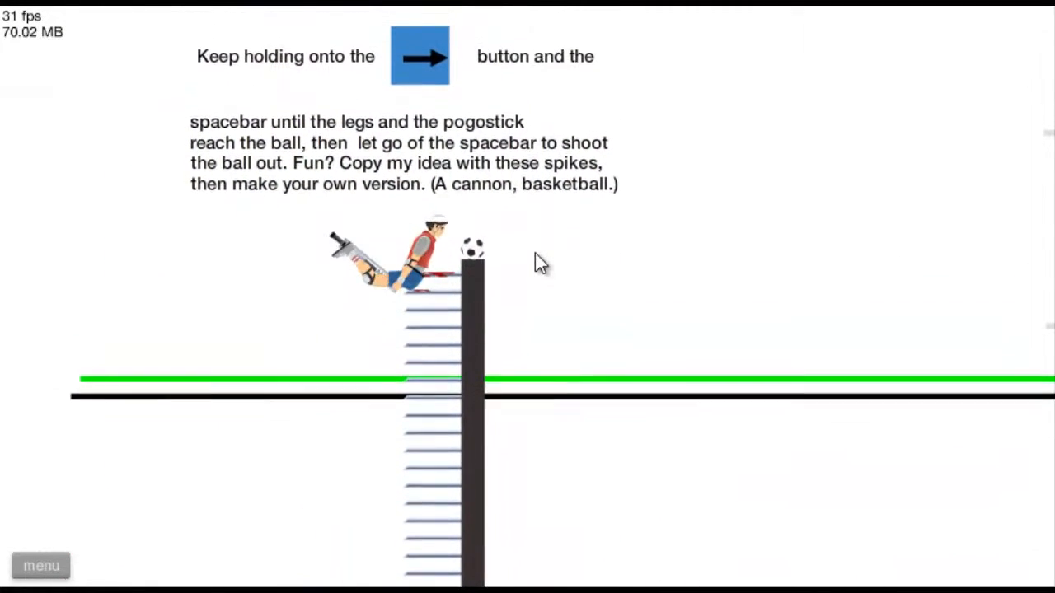
{"action": "key", "text": "space"}
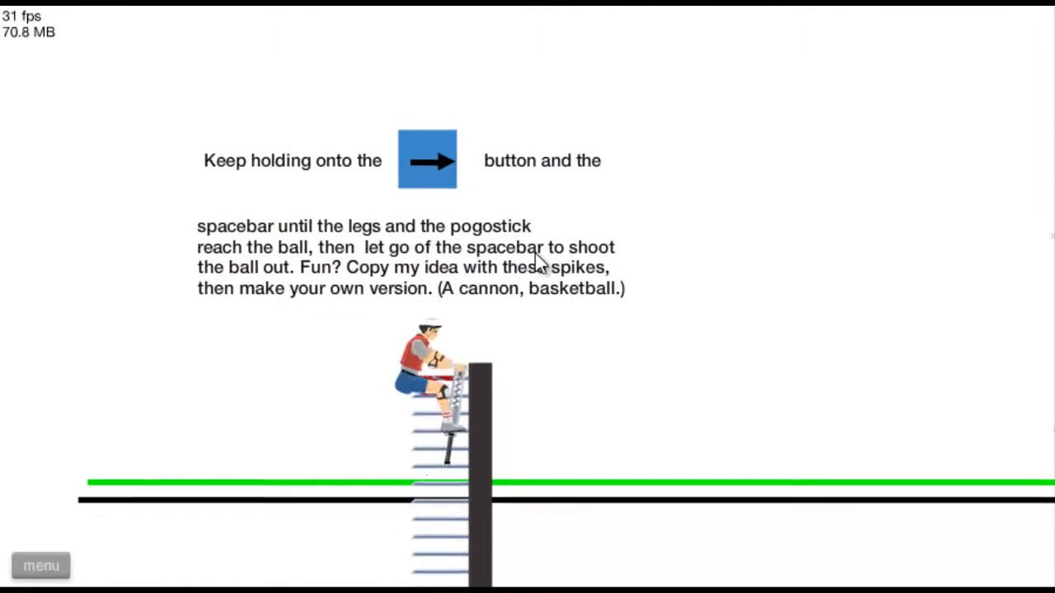
- Exit to the level list and view details of 100% imposible and White-Black Map
{"action": "key", "text": "Escape"}
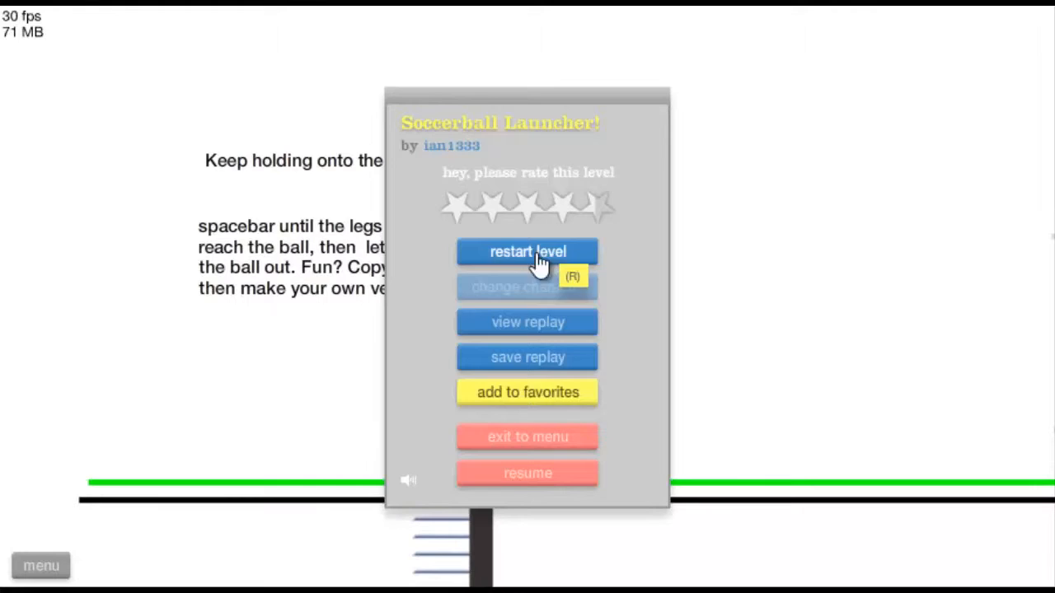
{"action": "left_click", "coordinate": [539, 436]}
{"action": "scroll", "coordinate": [215, 417], "scroll_direction": "down", "scroll_amount": 1}
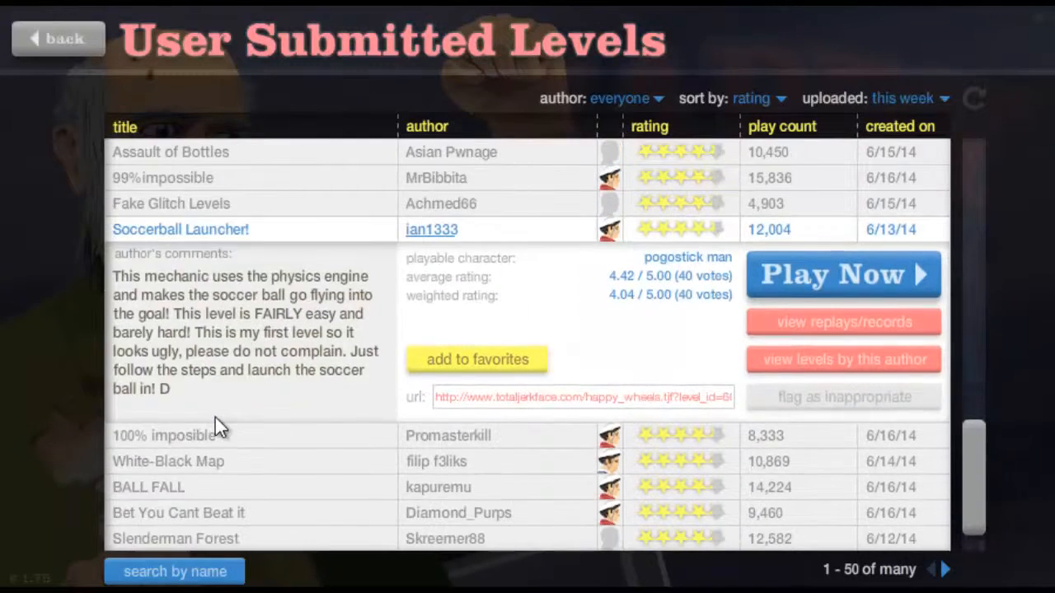
{"action": "left_click", "coordinate": [179, 419]}
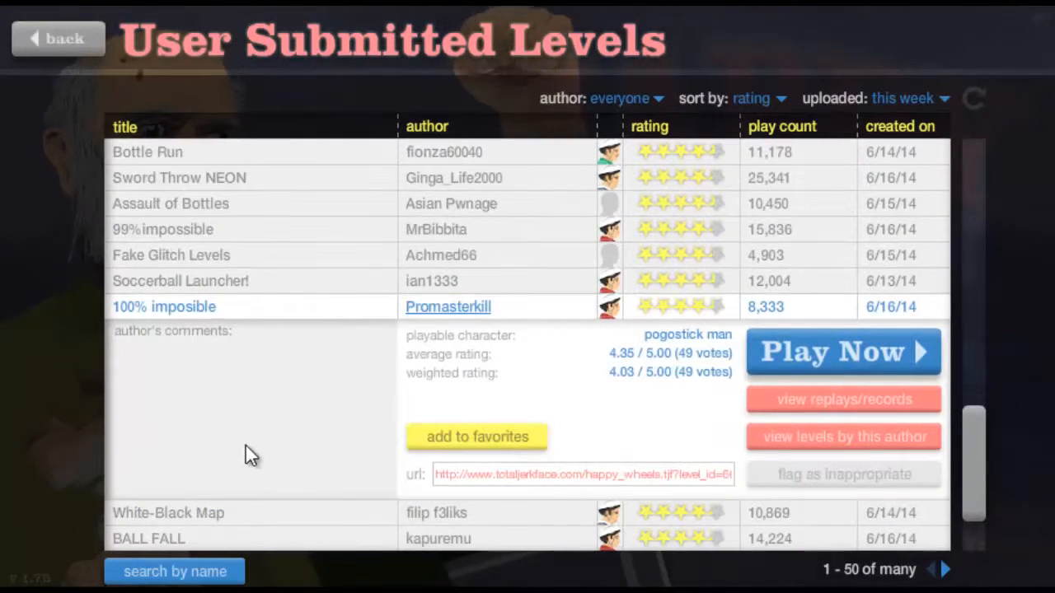
{"action": "left_click", "coordinate": [224, 521]}
- Start White-Black Map and ride the segway right past the spike pit and ramps
{"action": "left_click", "coordinate": [931, 388]}
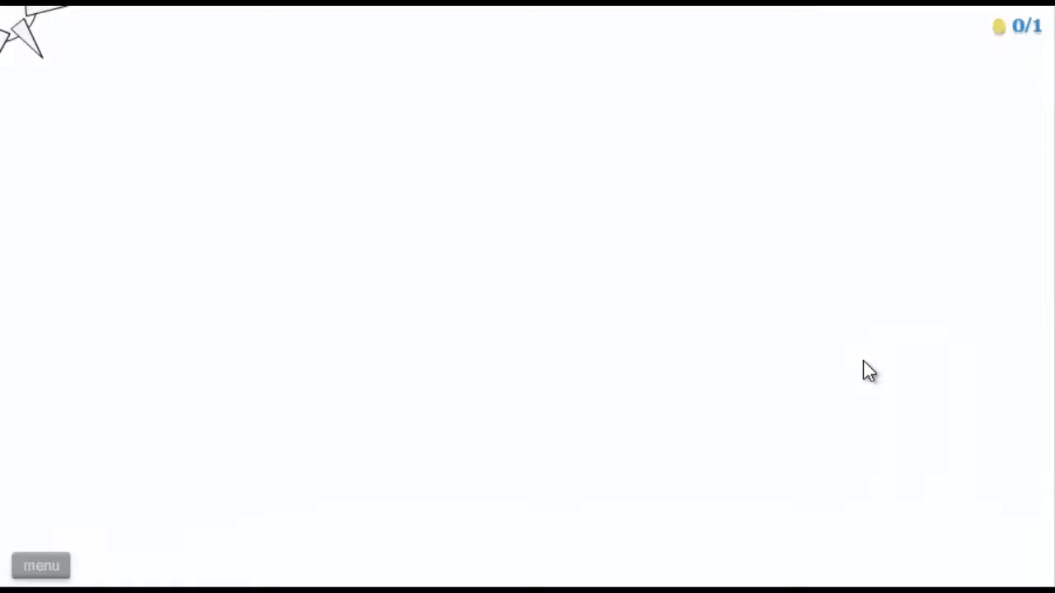
{"action": "key", "text": "Right"}
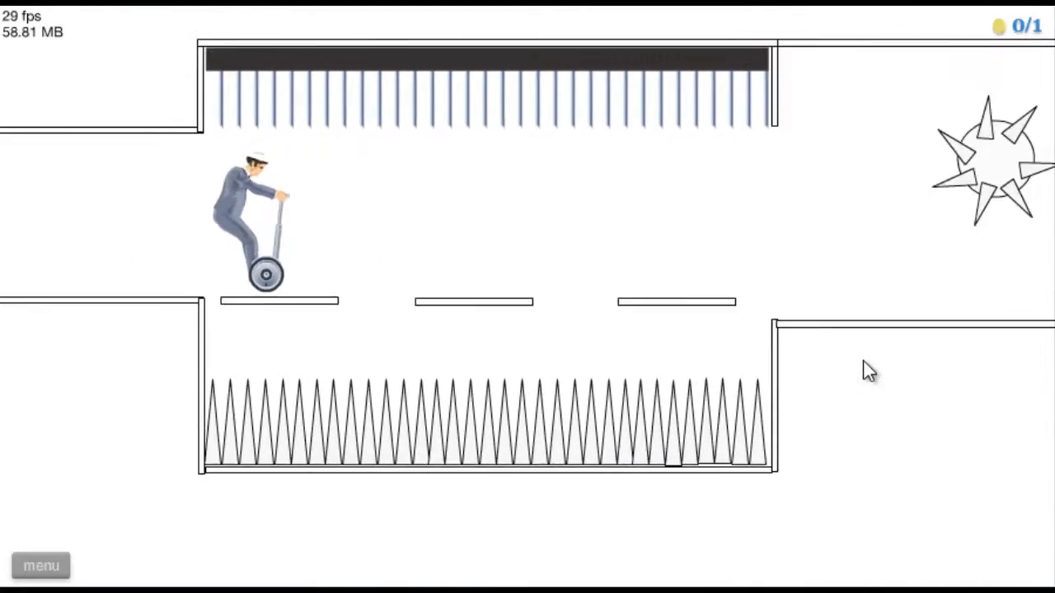
{"action": "key", "text": "Right"}
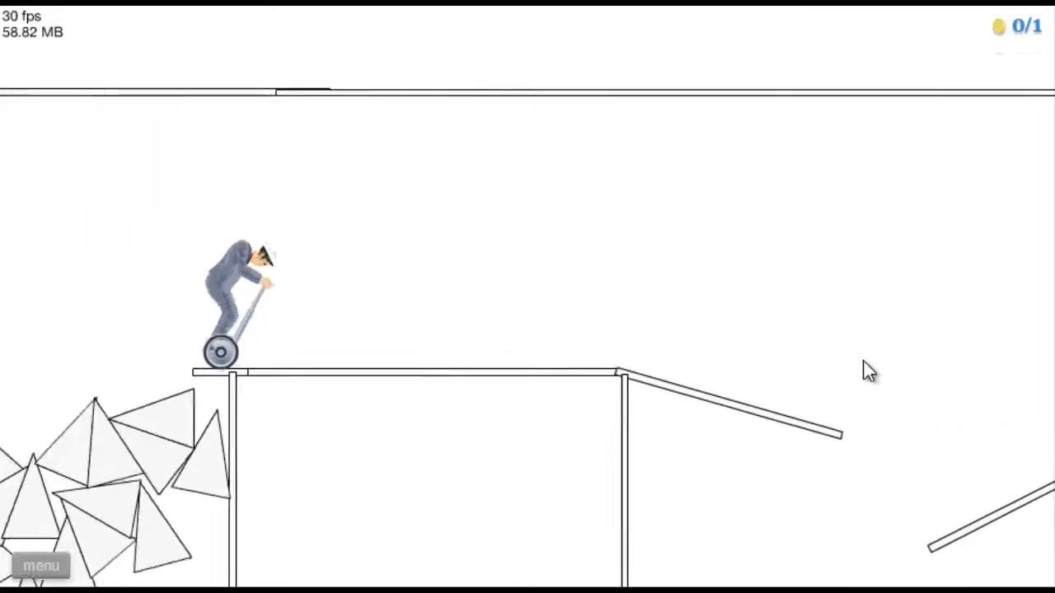
{"action": "key", "text": "Right"}
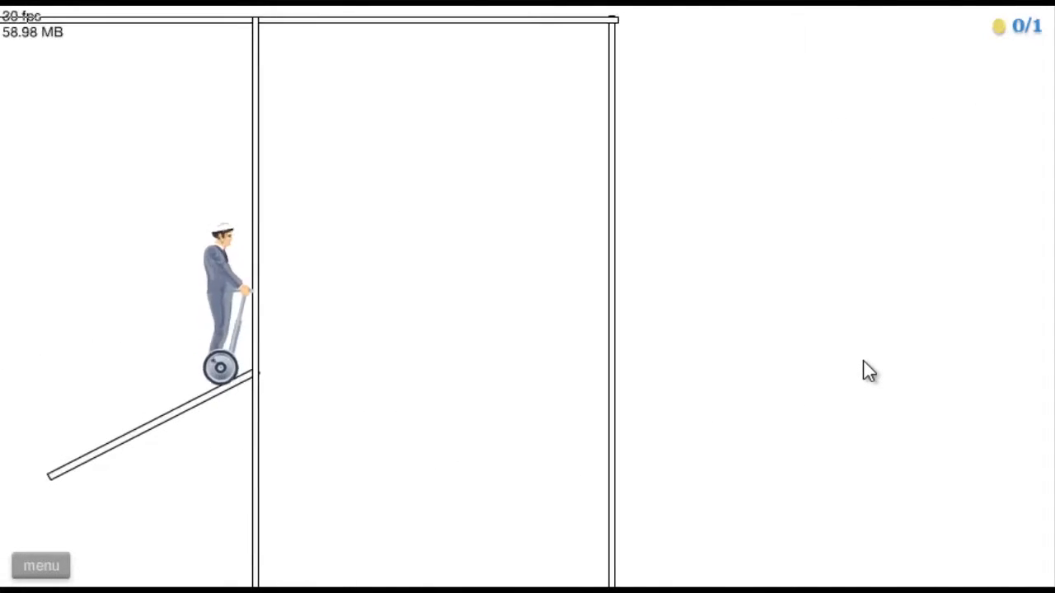
{"action": "key", "text": "Right"}
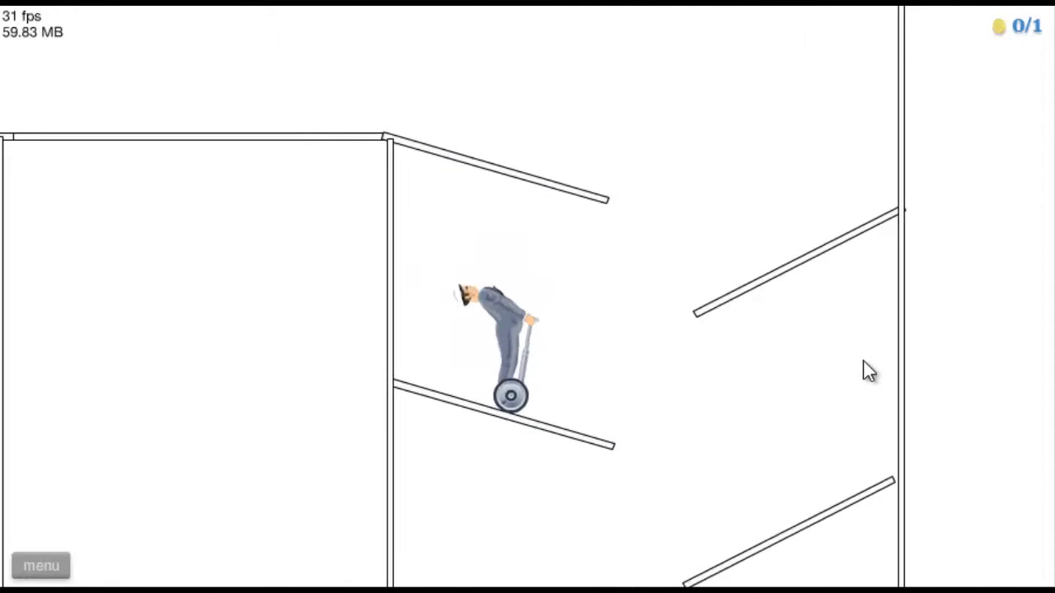
{"action": "key", "text": "Right"}
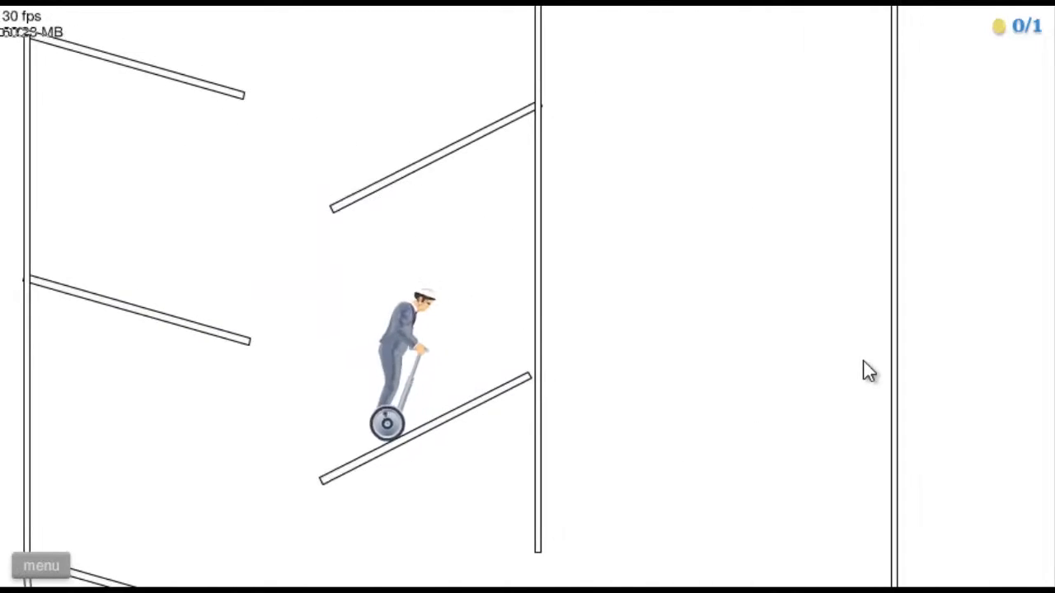
- Ride down past the sign into the wedge and eject for the cannon-launch 25.50 s Victory
{"action": "key", "text": "Right"}
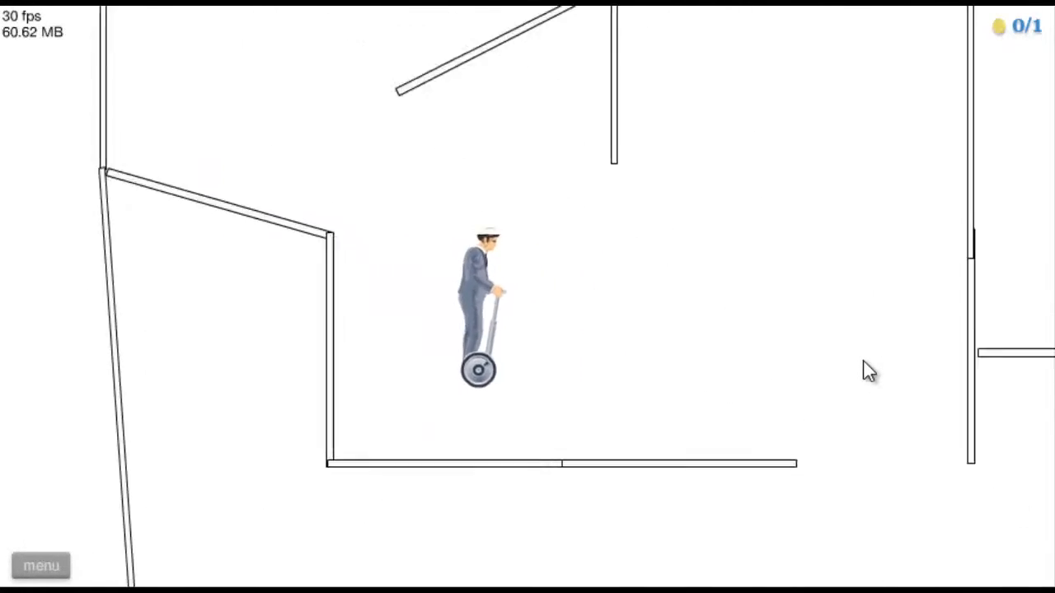
{"action": "key", "text": "Right"}
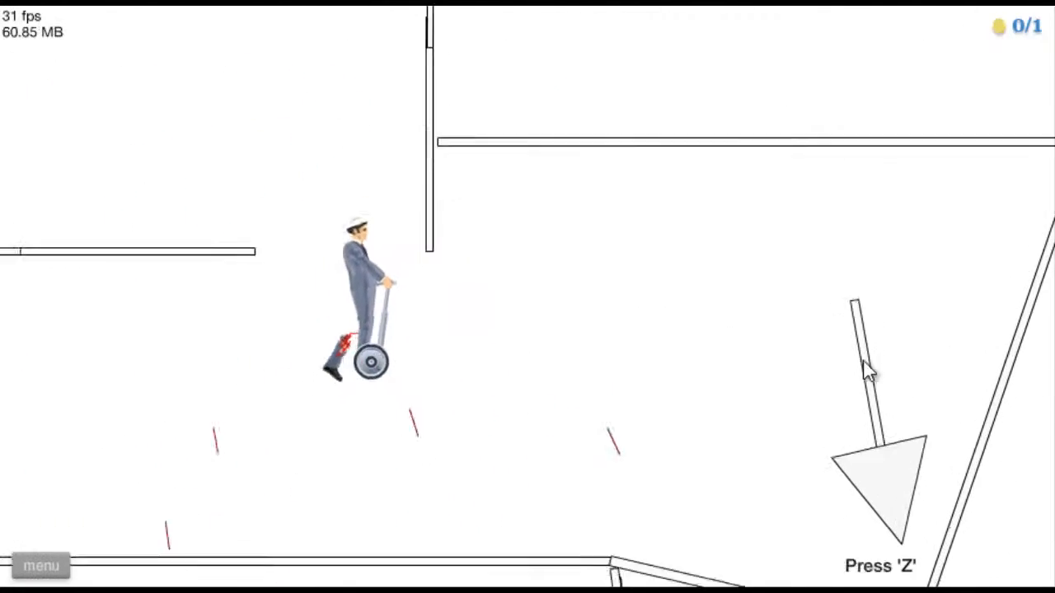
{"action": "key", "text": "Right"}
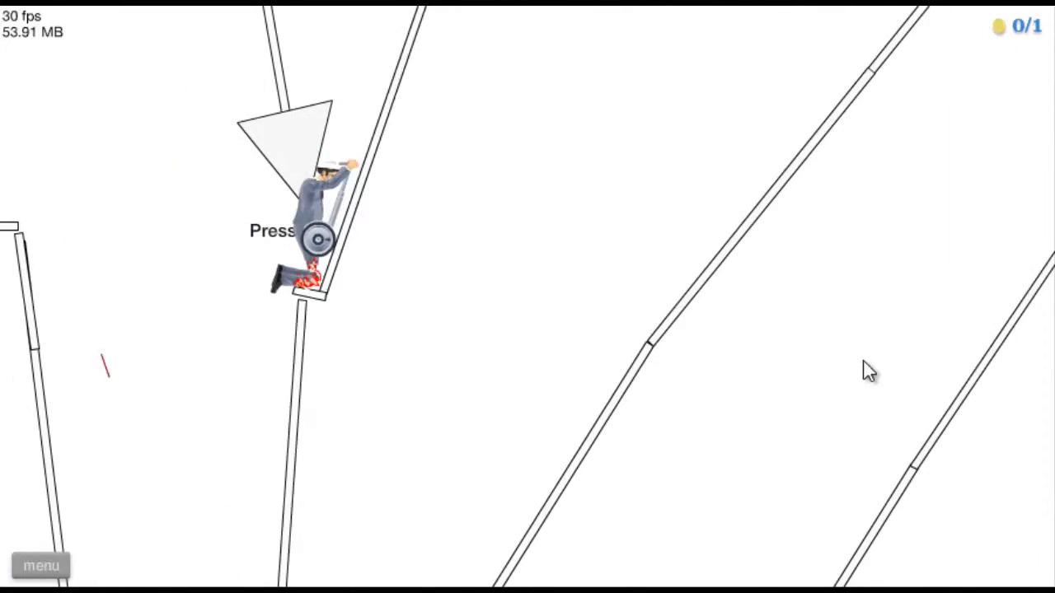
{"action": "key", "text": "Right"}
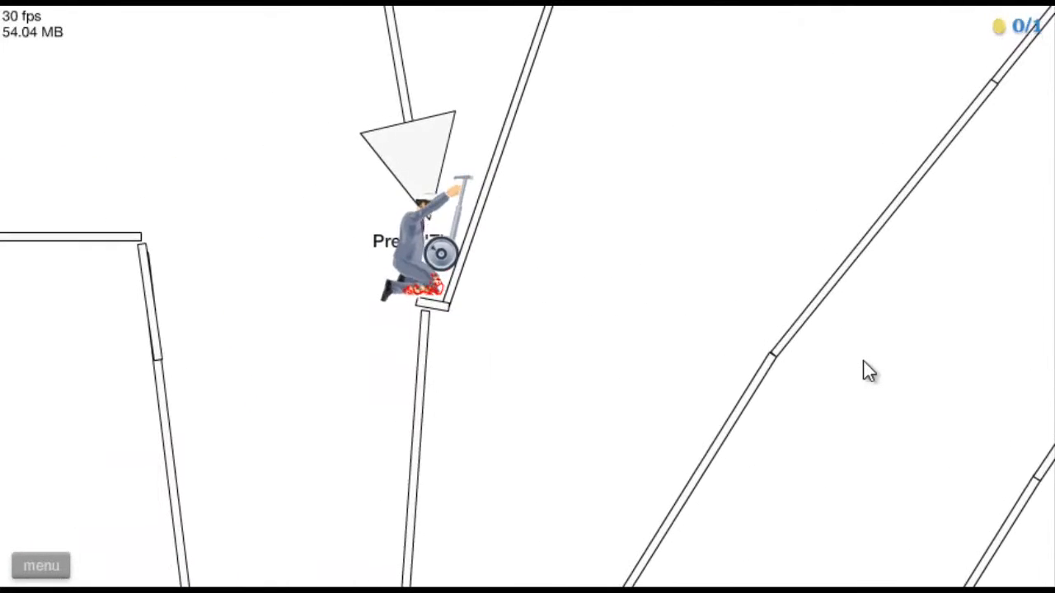
{"action": "key", "text": "z"}
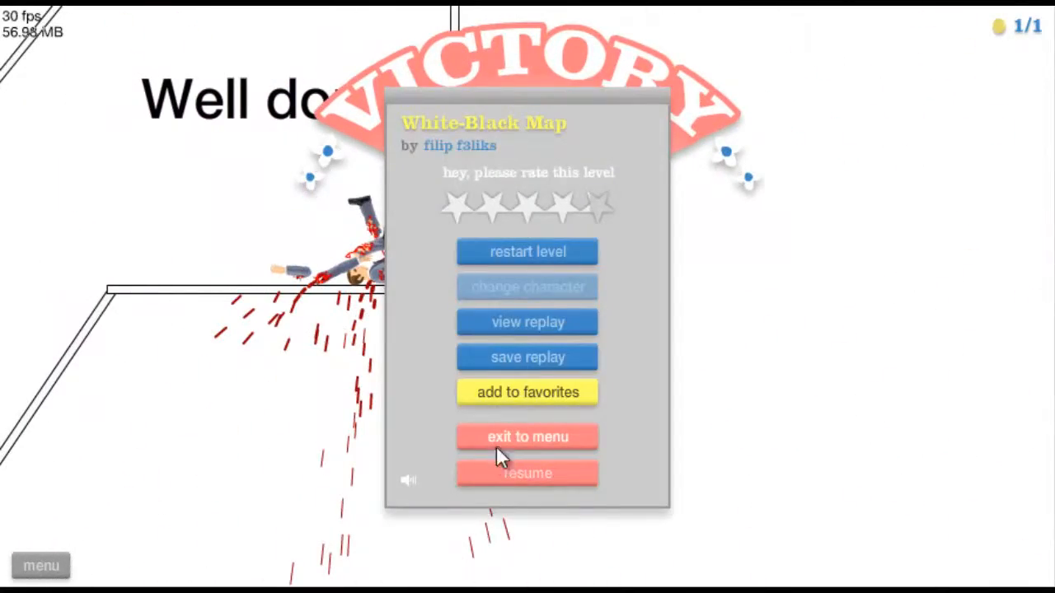
- Exit the White-Black Map victory screen back to the user level list
{"action": "left_click", "coordinate": [503, 437]}
{"action": "scroll", "coordinate": [320, 409], "scroll_direction": "down", "scroll_amount": 3}
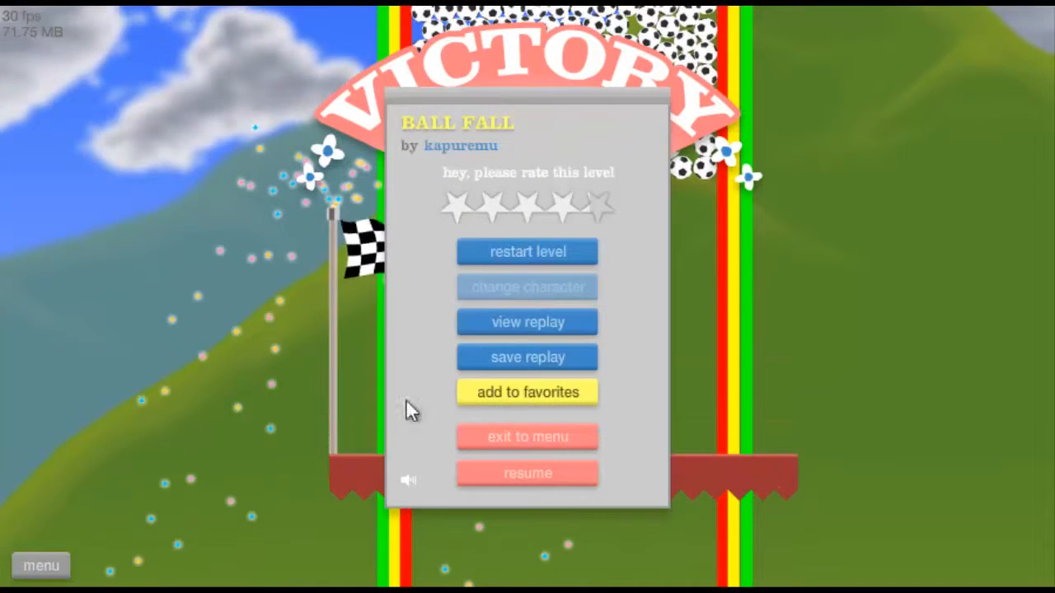
- Exit BALL FALL to the list and start Bet You Cant Beat it
{"action": "left_click", "coordinate": [514, 424]}
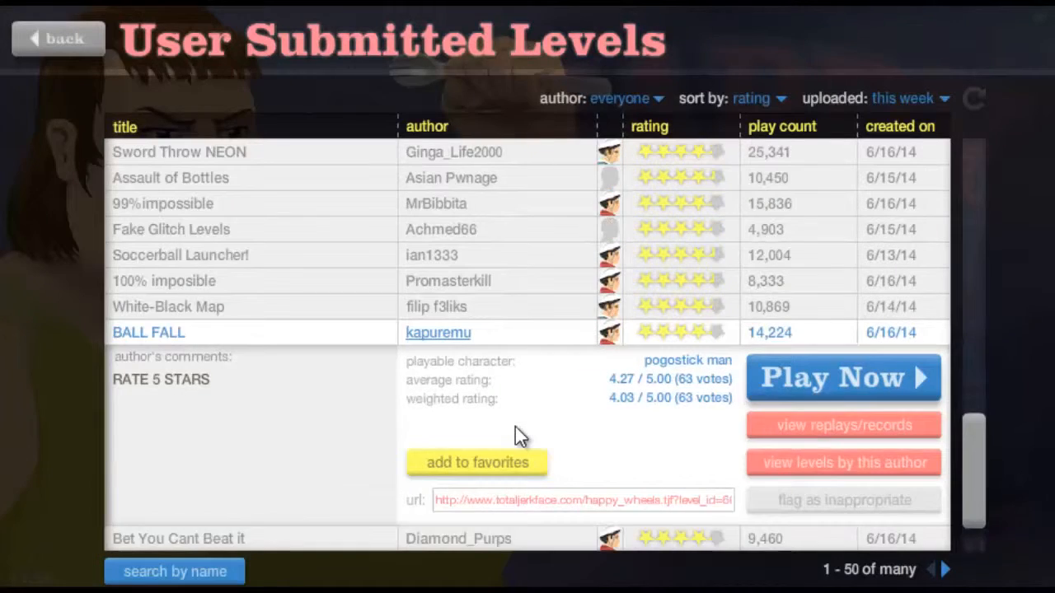
{"action": "left_click", "coordinate": [156, 465]}
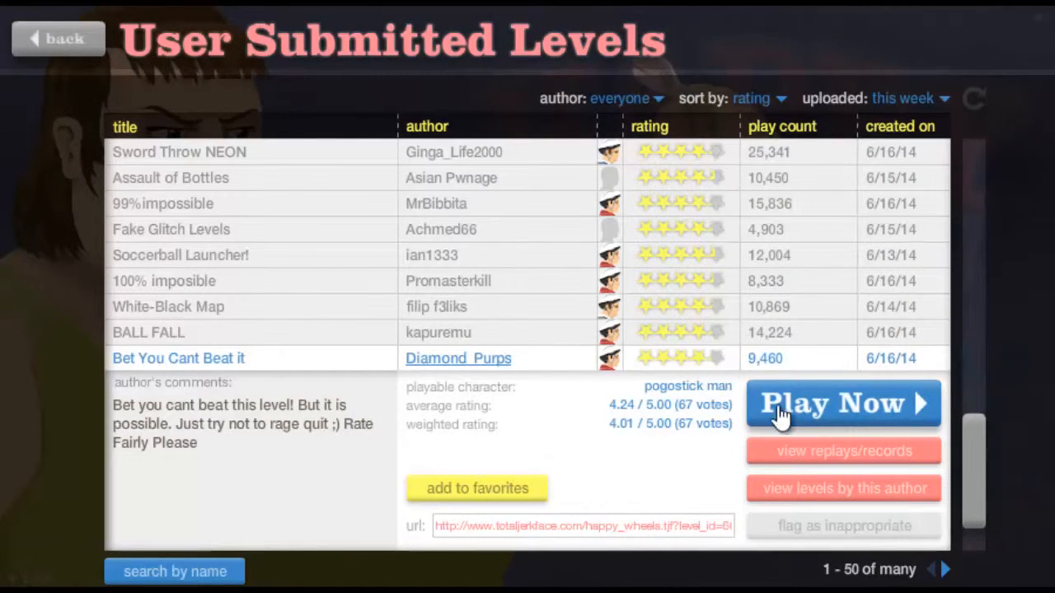
{"action": "left_click", "coordinate": [830, 400]}
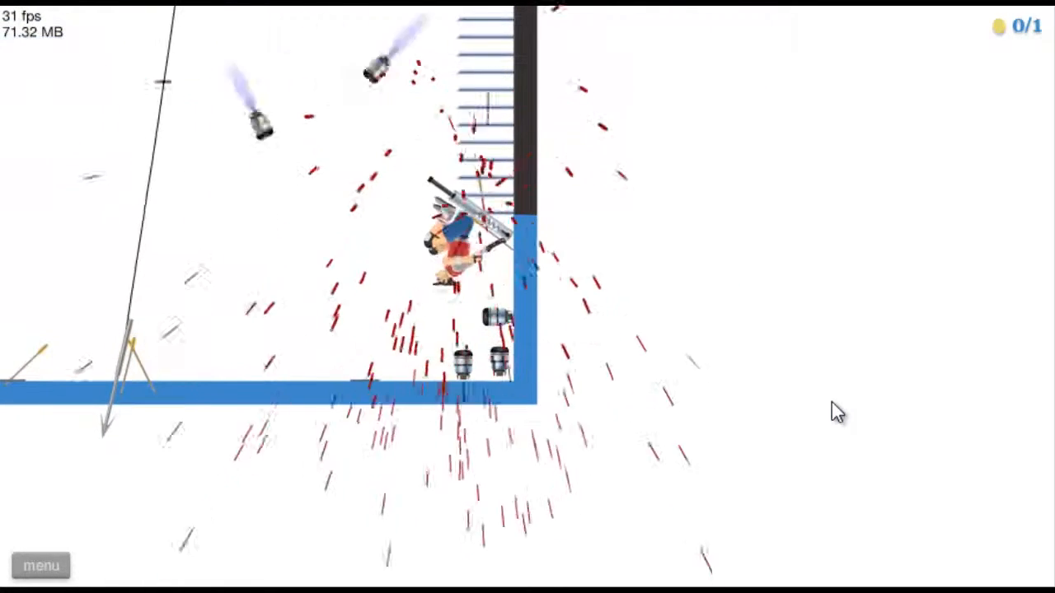
- Restart Bet You Cant Beat it repeatedly, launching the pogo rider and crashing each time
{"action": "left_click", "coordinate": [540, 260]}
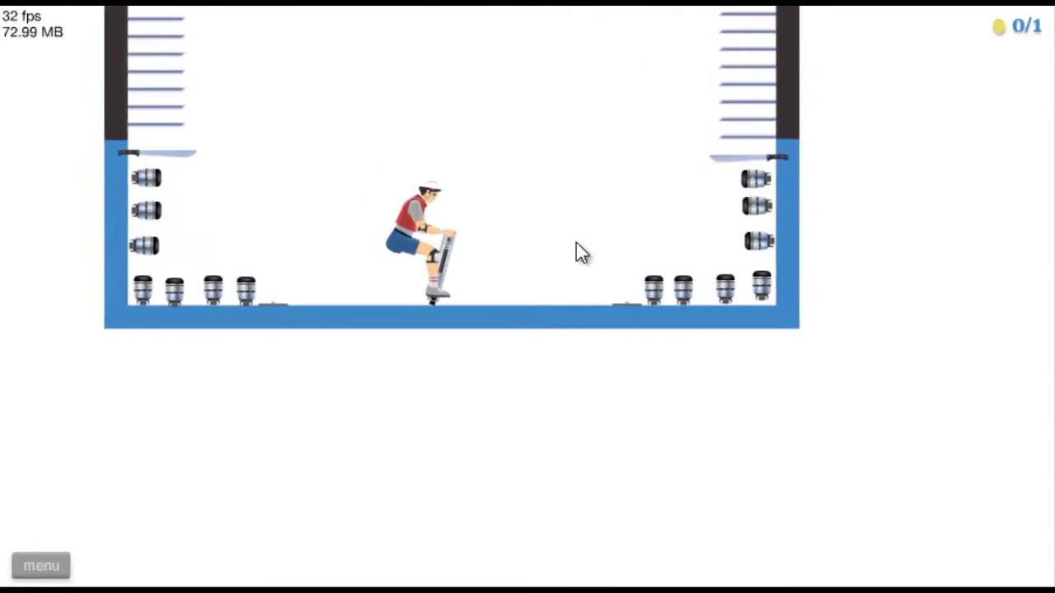
{"action": "key", "text": "space"}
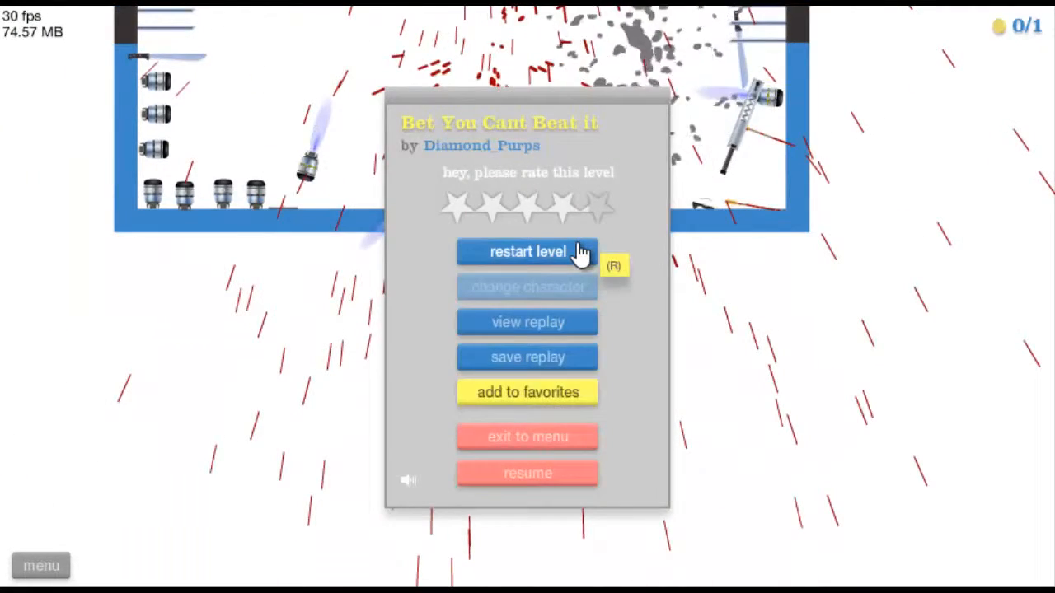
{"action": "left_click", "coordinate": [582, 251]}
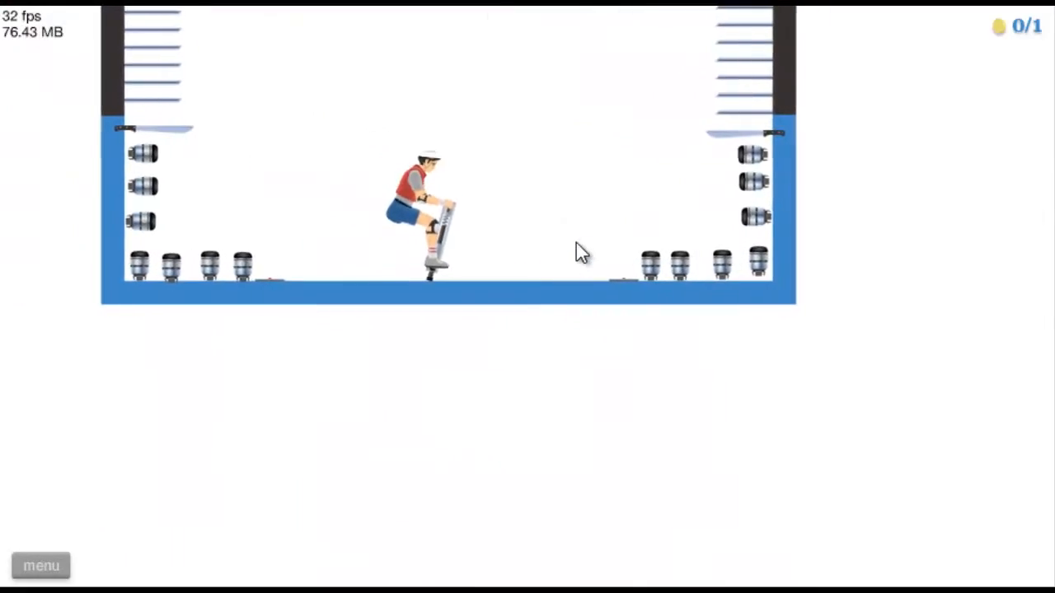
{"action": "key", "text": "space"}
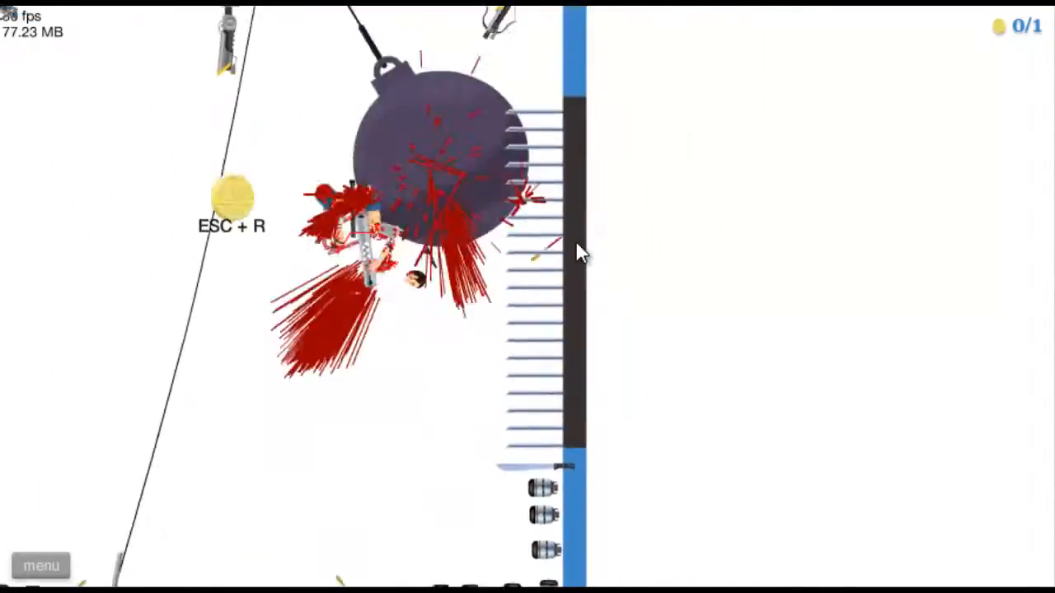
{"action": "key", "text": "Escape"}
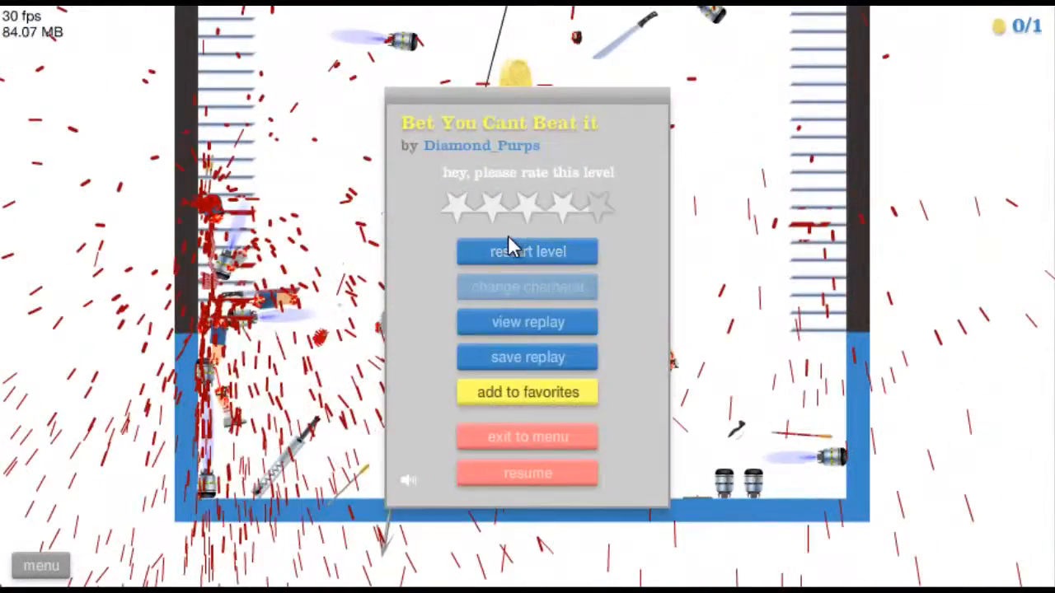
{"action": "left_click", "coordinate": [551, 263]}
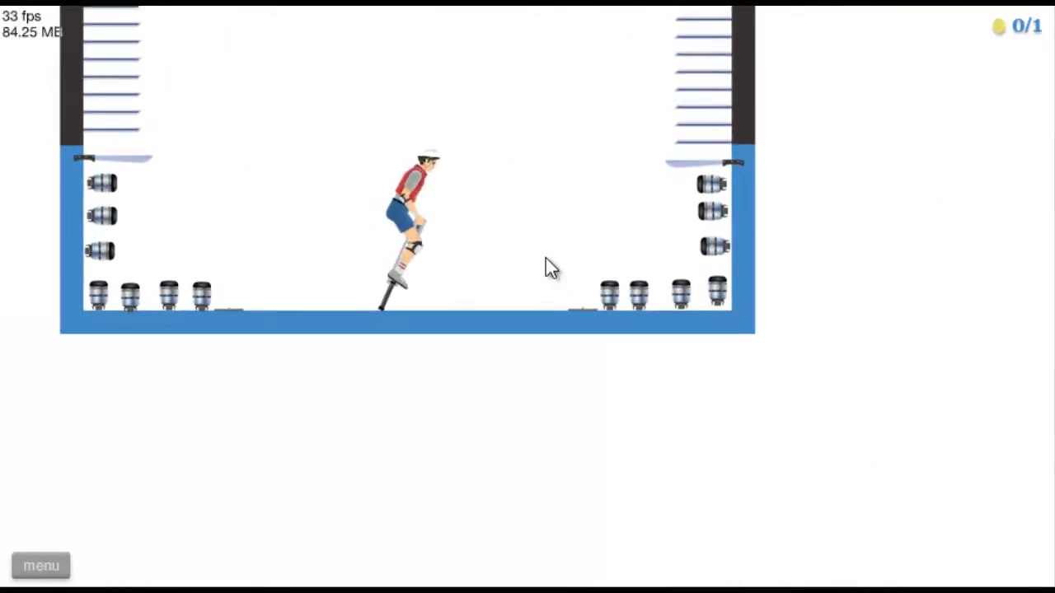
{"action": "key", "text": "space"}
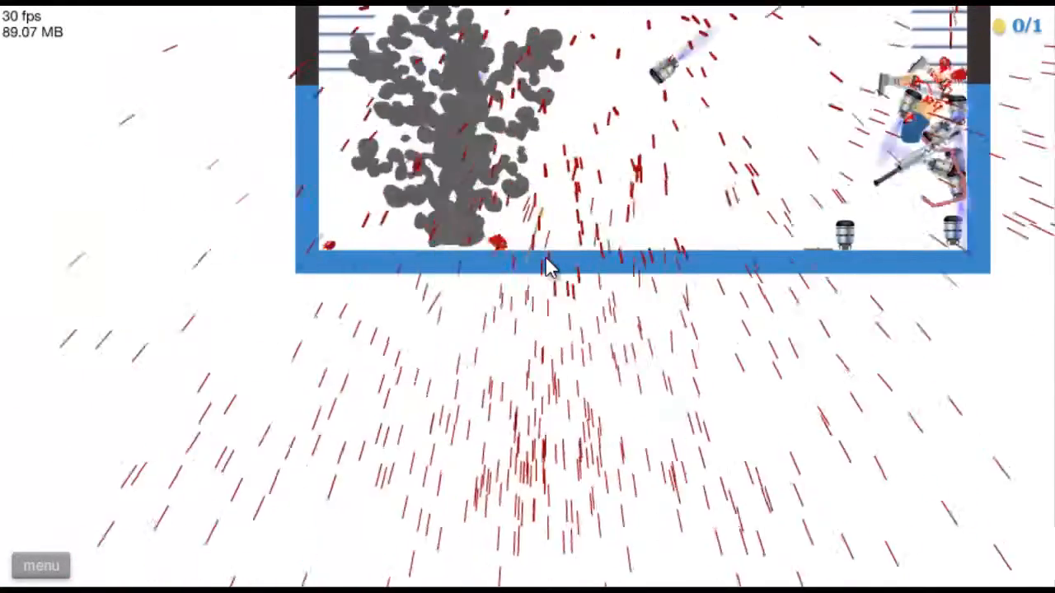
{"action": "key", "text": "Escape"}
{"action": "left_click", "coordinate": [550, 262]}
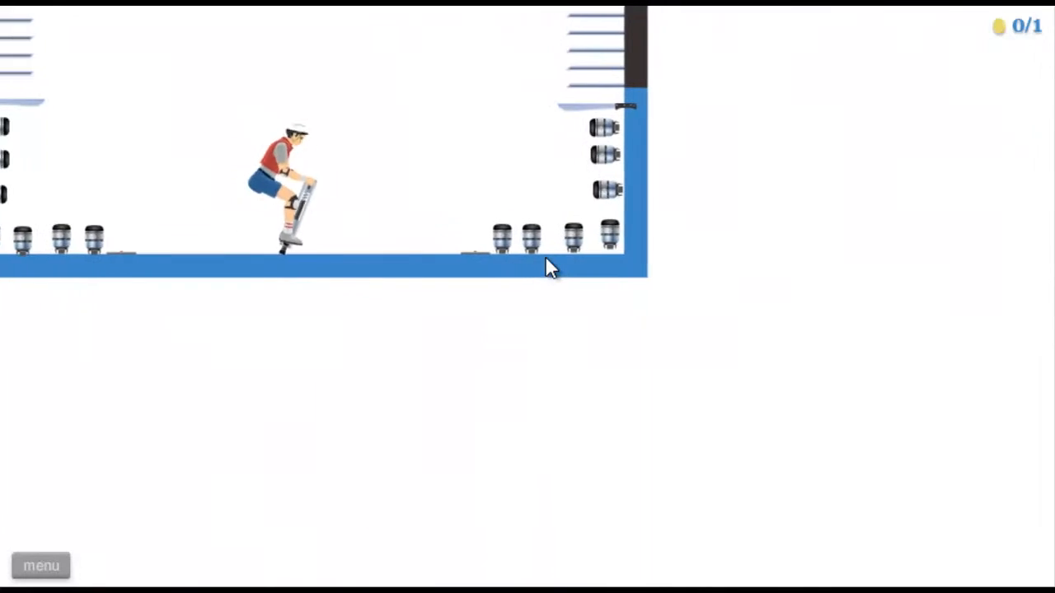
{"action": "key", "text": "space"}
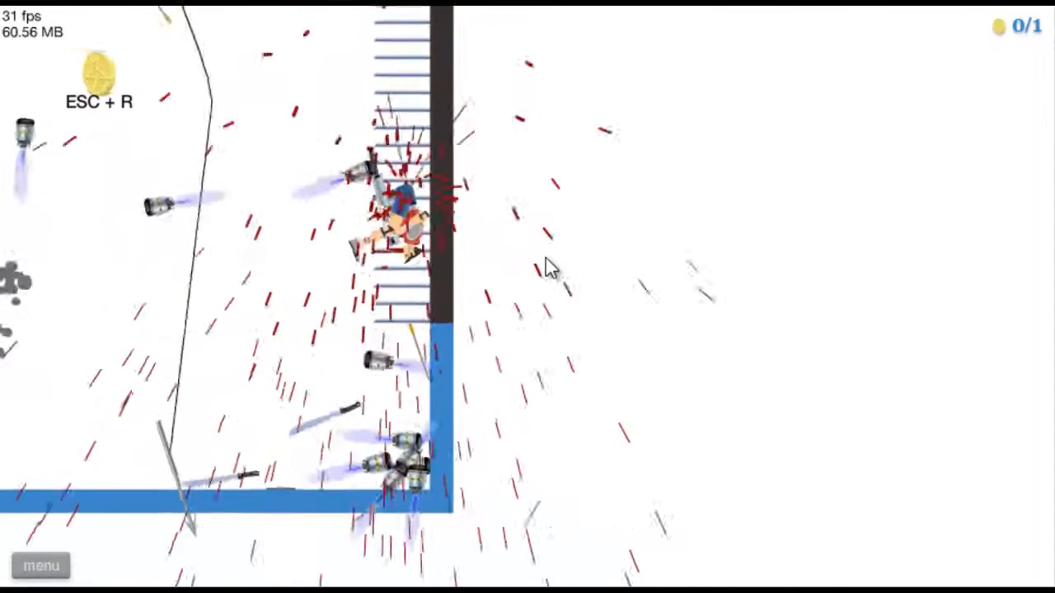
- Keep retrying with pause-menu and instant R restarts, still crashing among the jets
{"action": "key", "text": "Escape"}
{"action": "left_click", "coordinate": [546, 258]}
{"action": "key", "text": "space"}
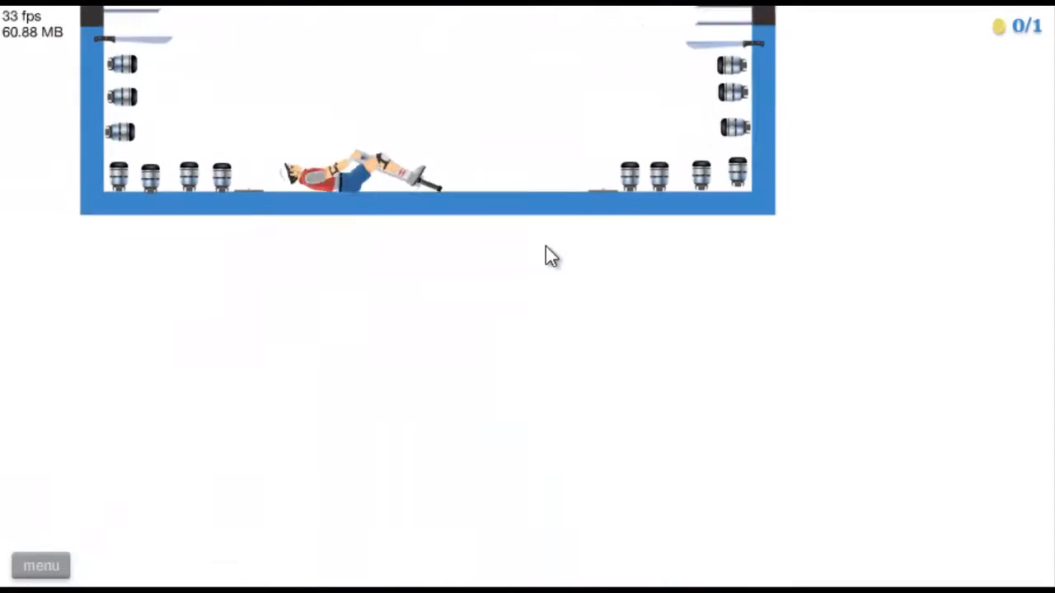
{"action": "key", "text": "space"}
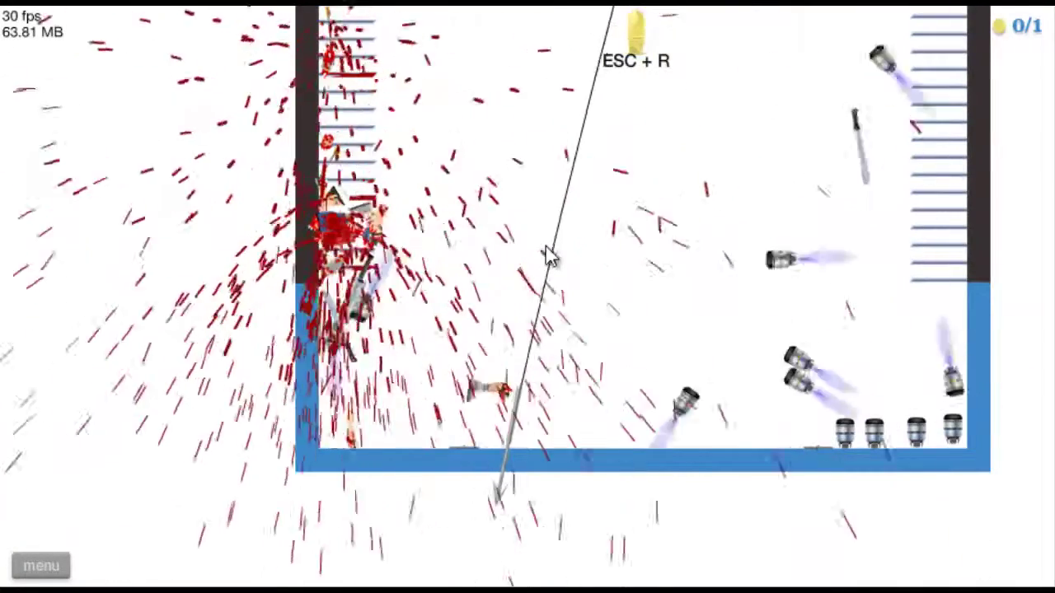
{"action": "key", "text": "Escape"}
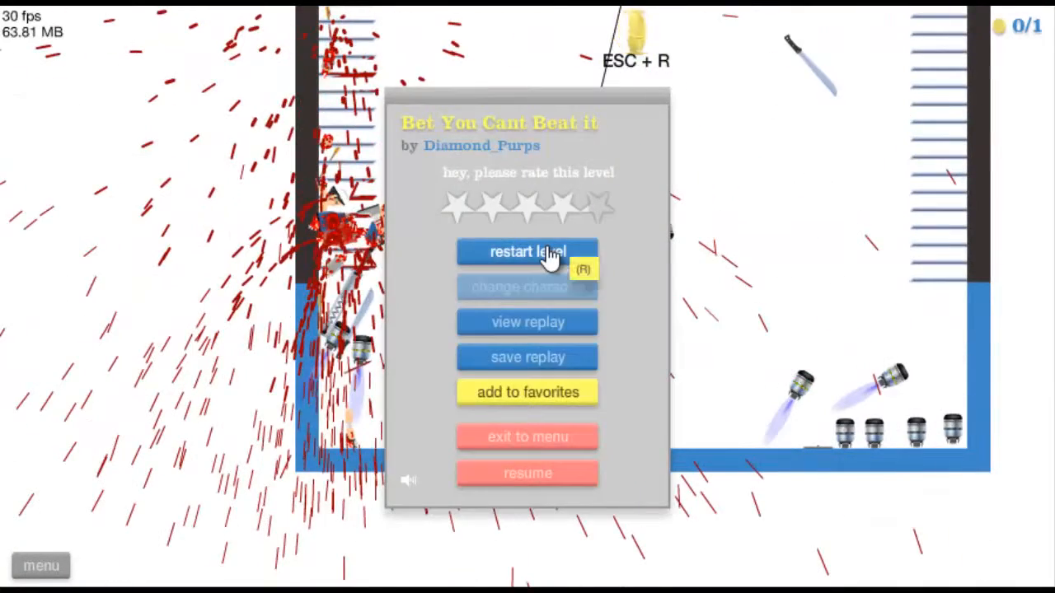
{"action": "left_click", "coordinate": [551, 256]}
{"action": "key", "text": "space"}
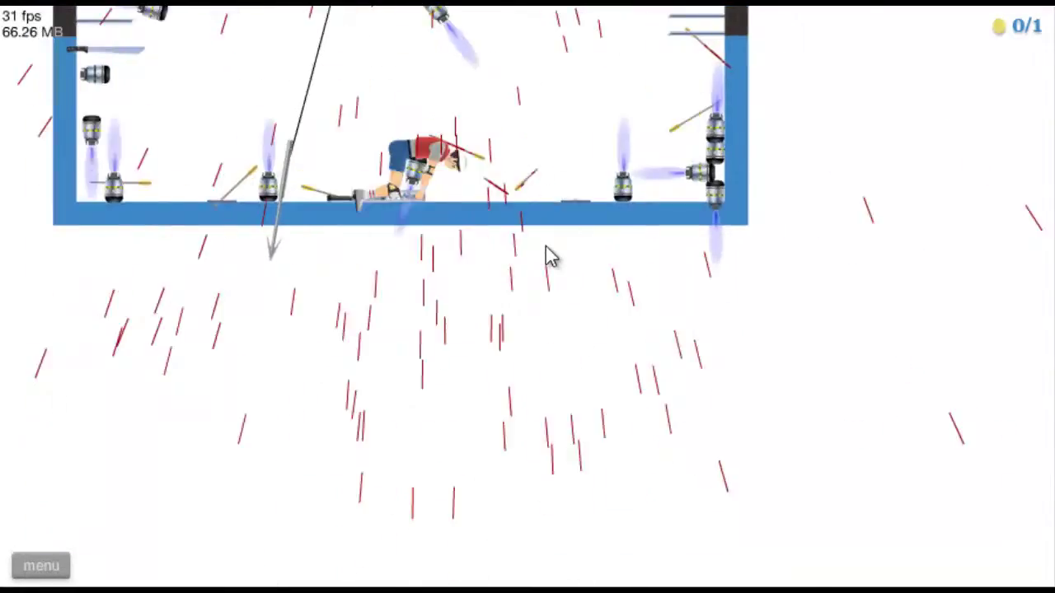
{"action": "key", "text": "Escape"}
{"action": "key", "text": "r"}
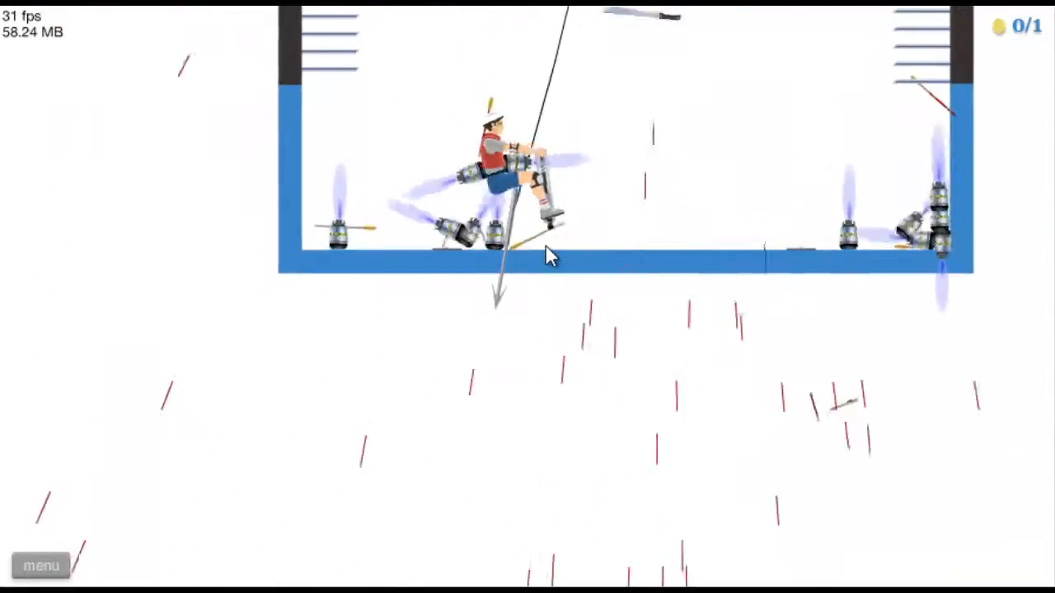
{"action": "key", "text": "space"}
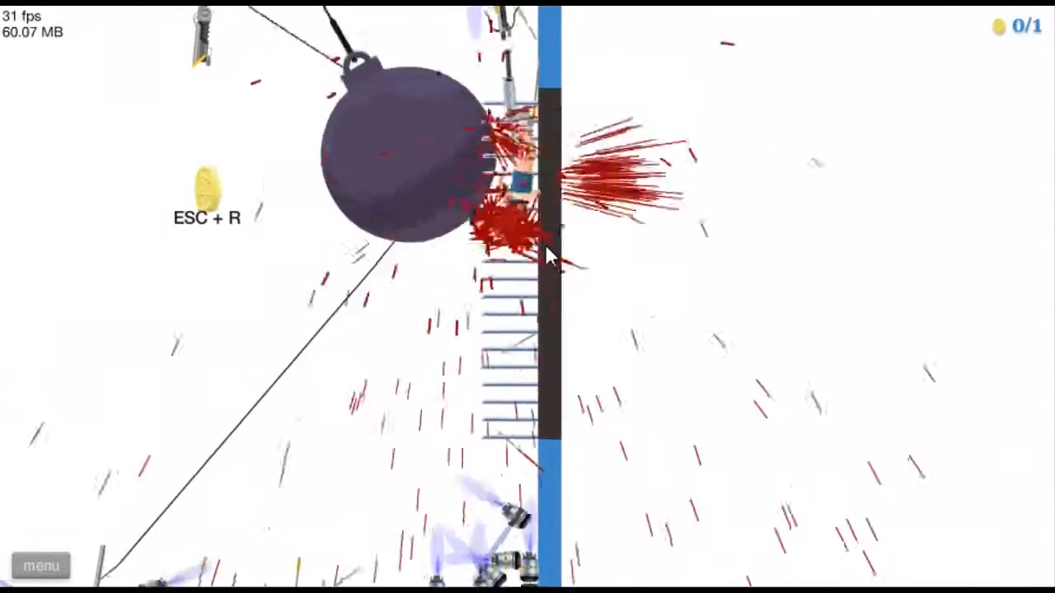
- Restart once more, jump up and right, and bring up the level menu
{"action": "key", "text": "Escape"}
{"action": "left_click", "coordinate": [550, 256]}
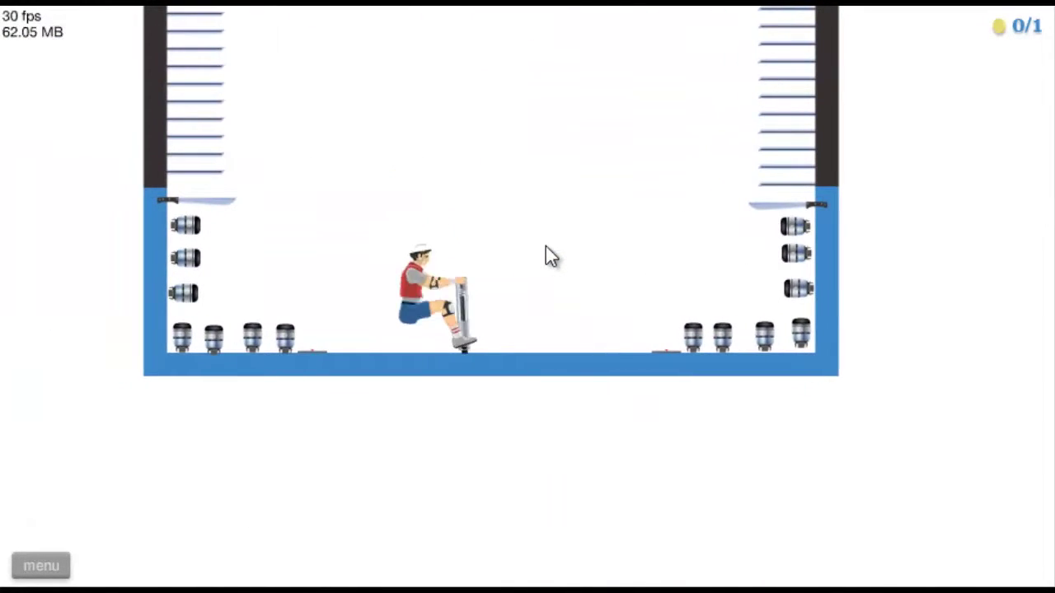
{"action": "key", "text": "space"}
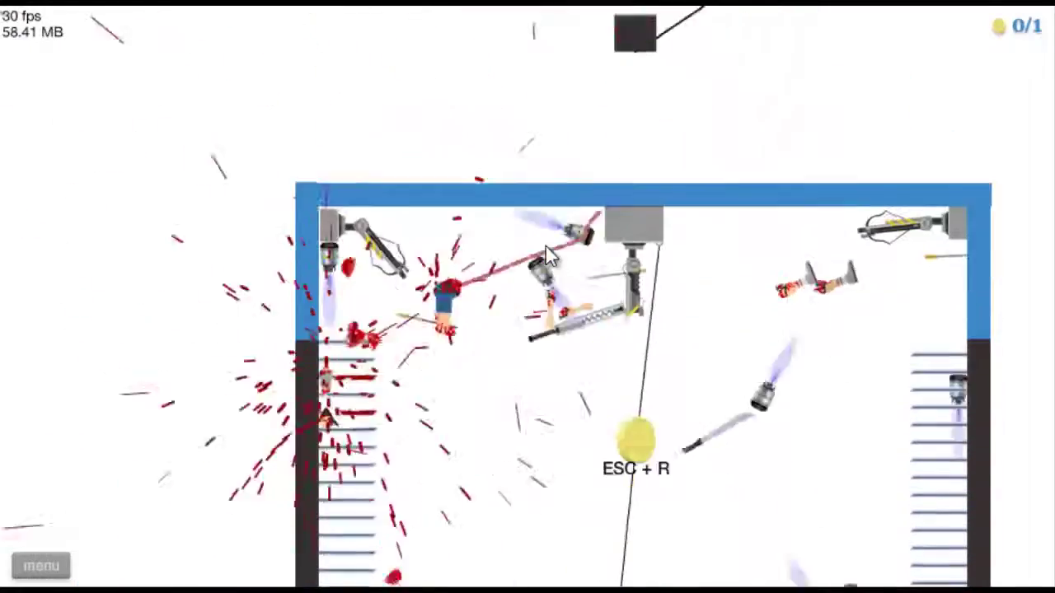
{"action": "key", "text": "Escape"}
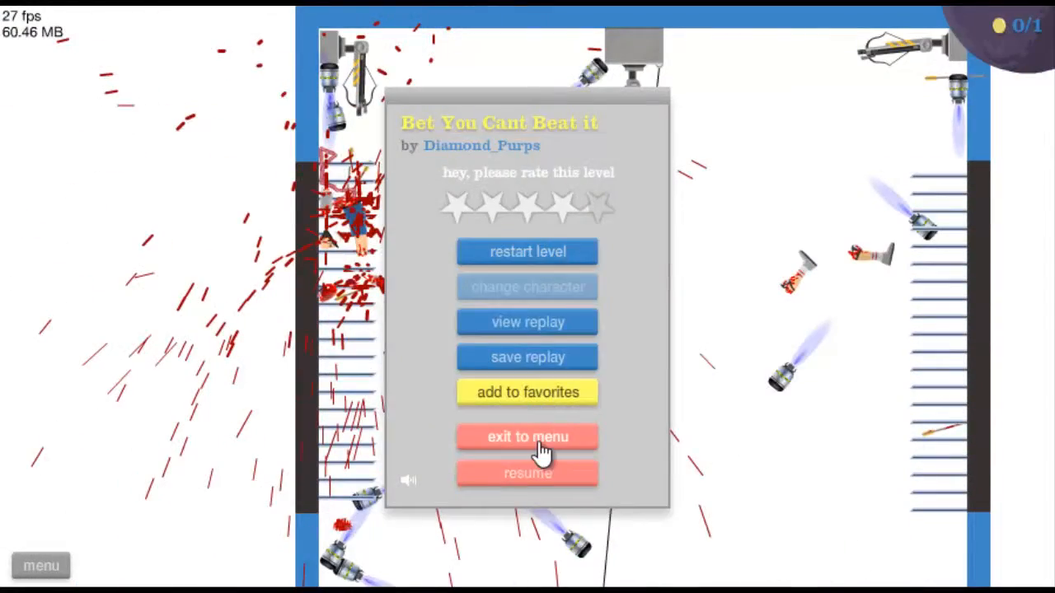
- Exit Bet You Cant Beat it and start Slenderman Forest from the user level list
{"action": "left_click", "coordinate": [541, 448]}
{"action": "scroll", "coordinate": [537, 442], "scroll_direction": "down", "scroll_amount": 2}
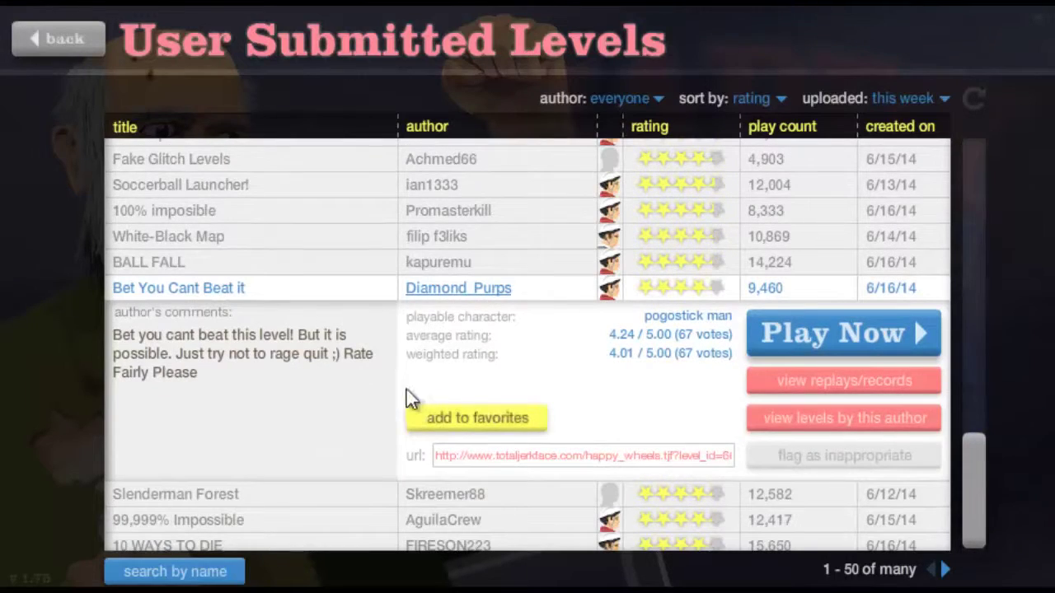
{"action": "left_click", "coordinate": [169, 495]}
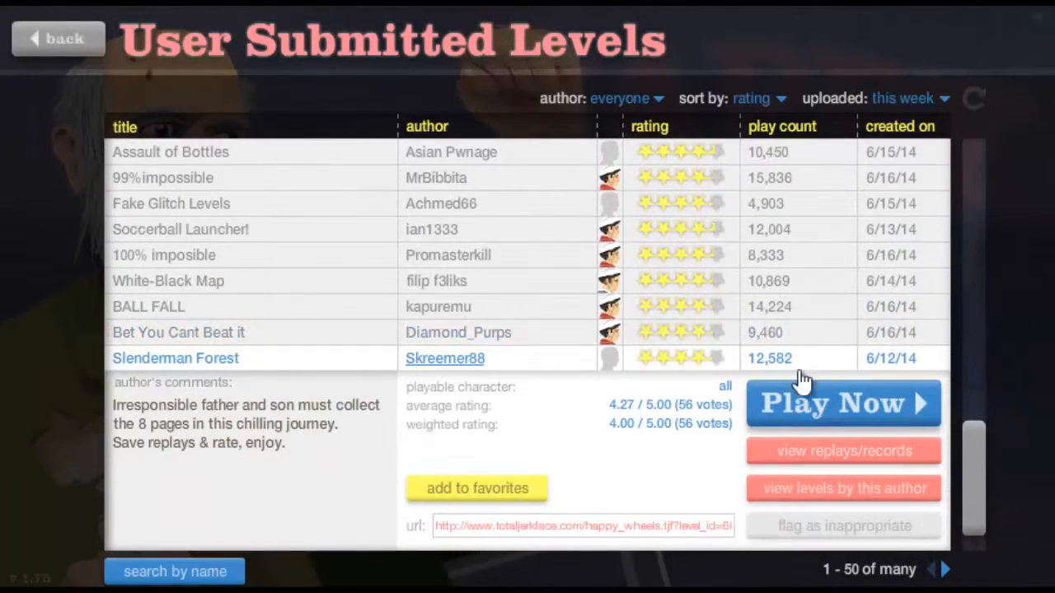
{"action": "left_click", "coordinate": [844, 422]}
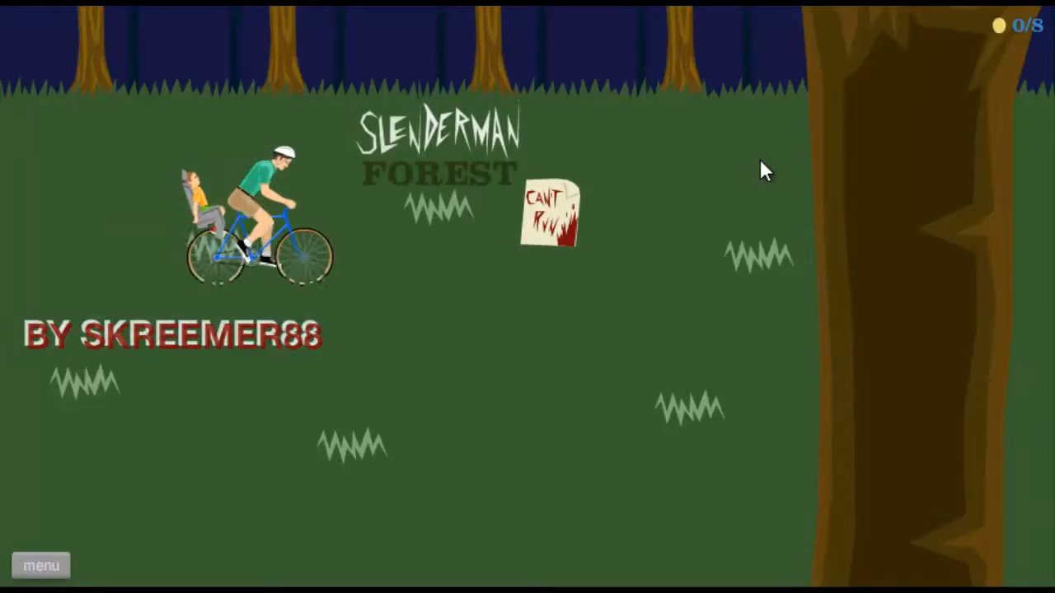
- Ride the bike forward collecting all 8 pages to a 25.47-second Victory, then exit to the level list
{"action": "key", "text": "Up"}
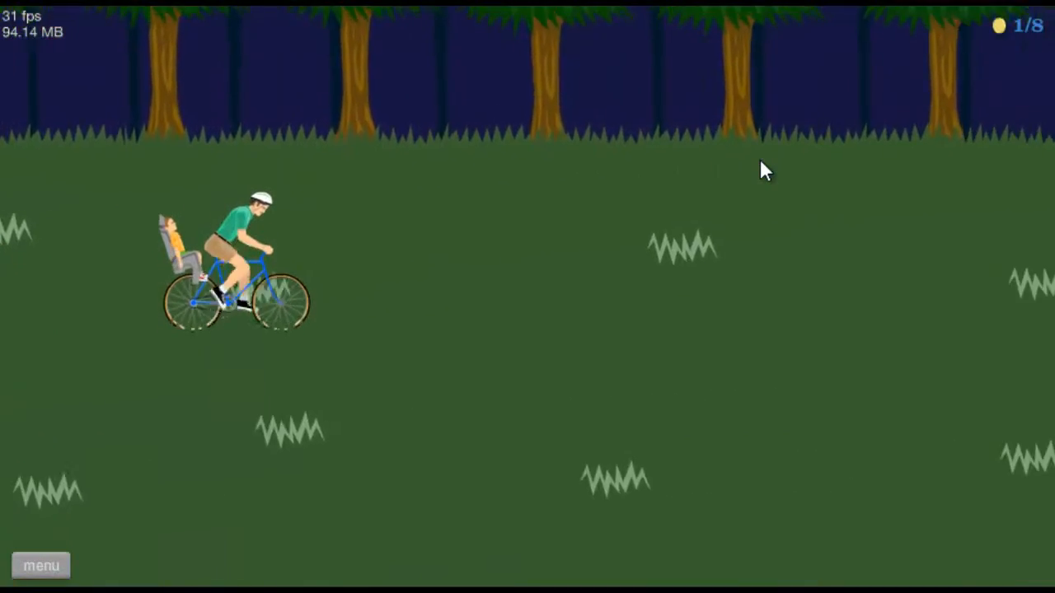
{"action": "key", "text": "Up"}
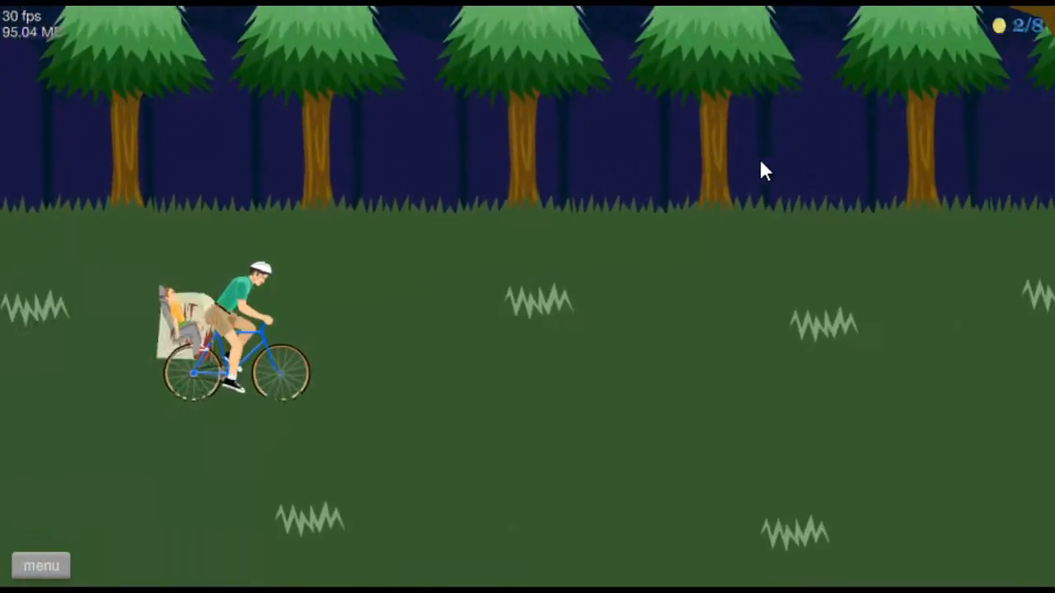
{"action": "key", "text": "Up"}
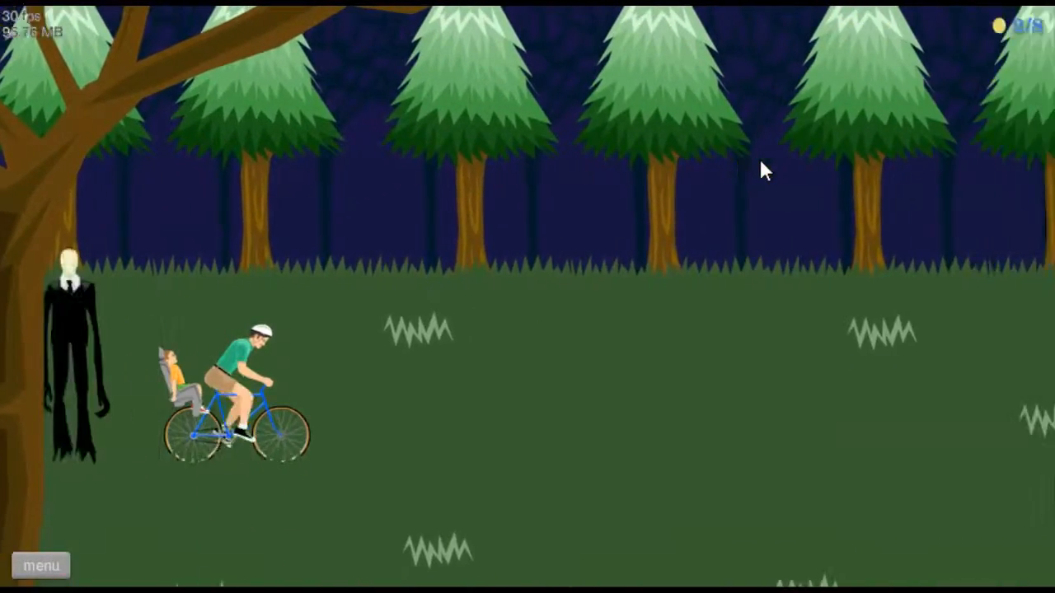
{"action": "key", "text": "Up"}
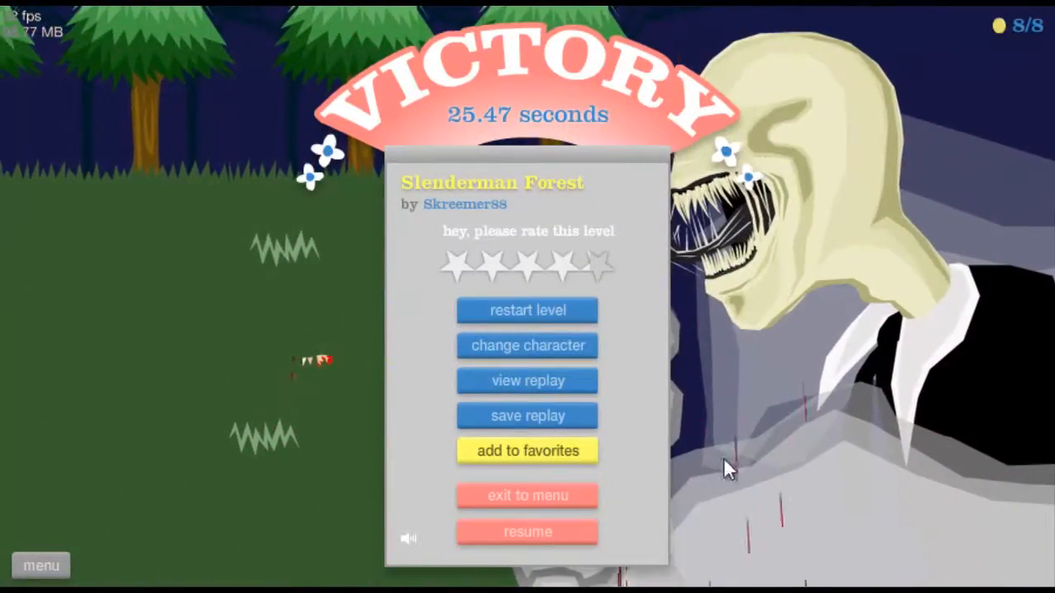
{"action": "left_click", "coordinate": [528, 495]}
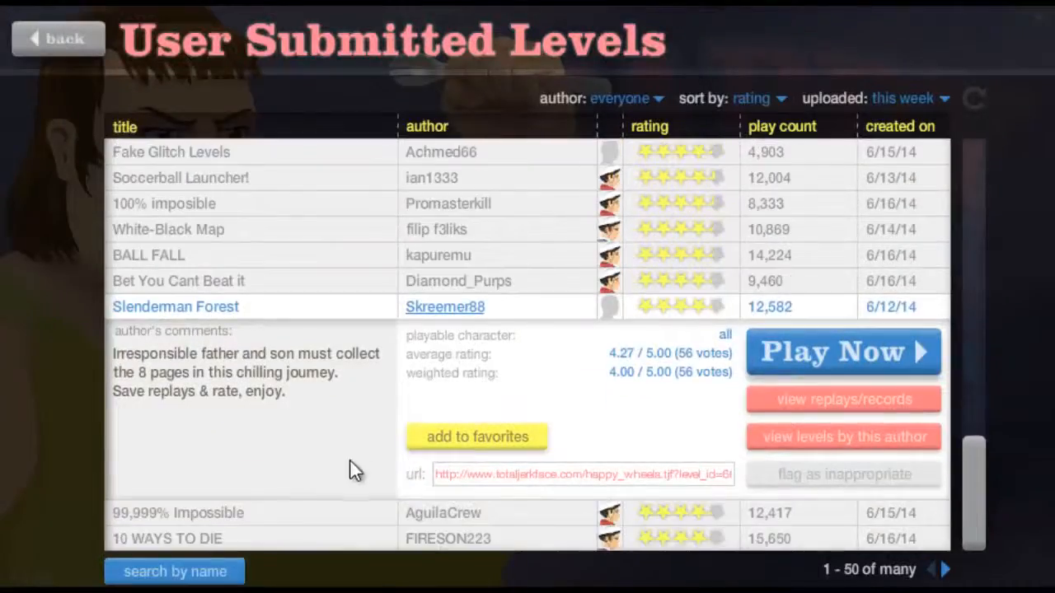